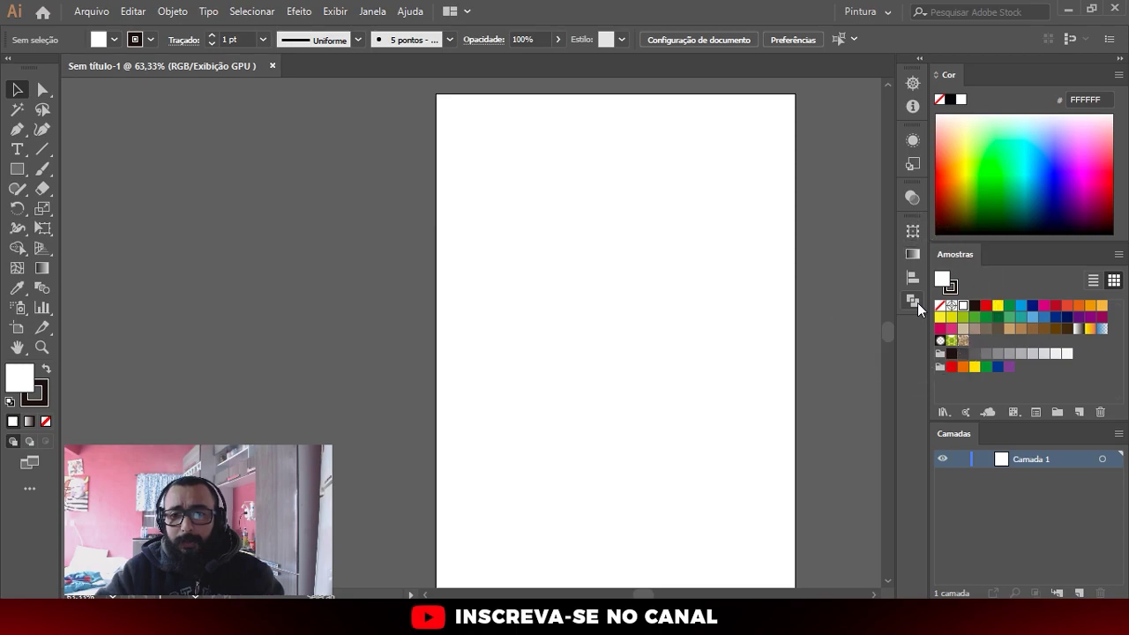
Open the Janela (Window) menu to list the available panels
left_click(372, 12)
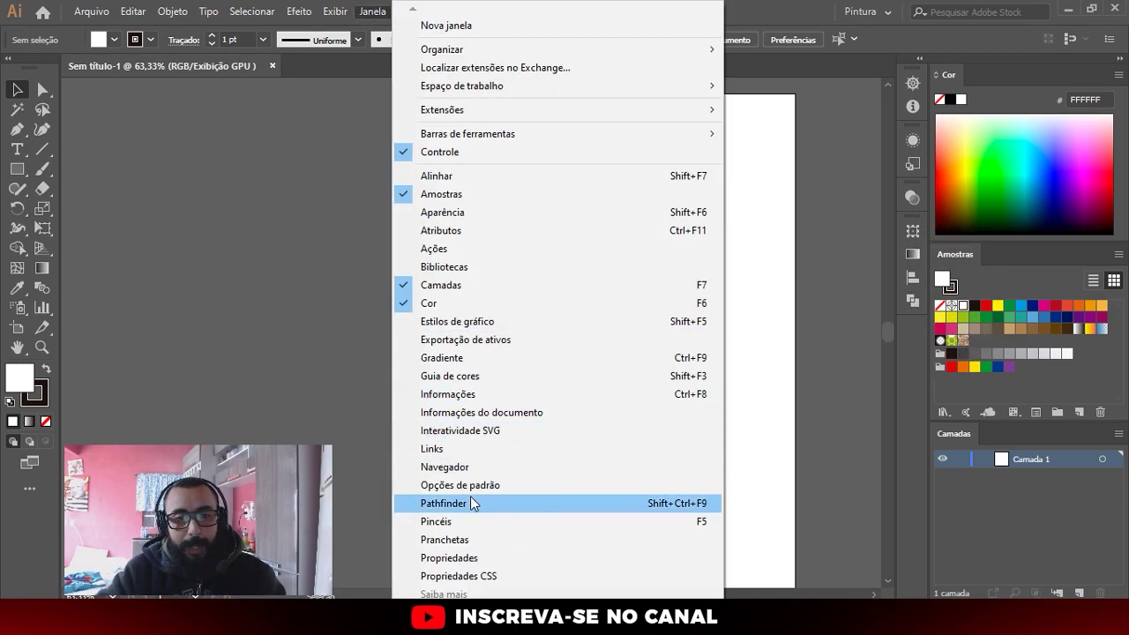
Show the Pathfinder panel floating beside the dock icons next to the blank artboard
left_click(279, 443)
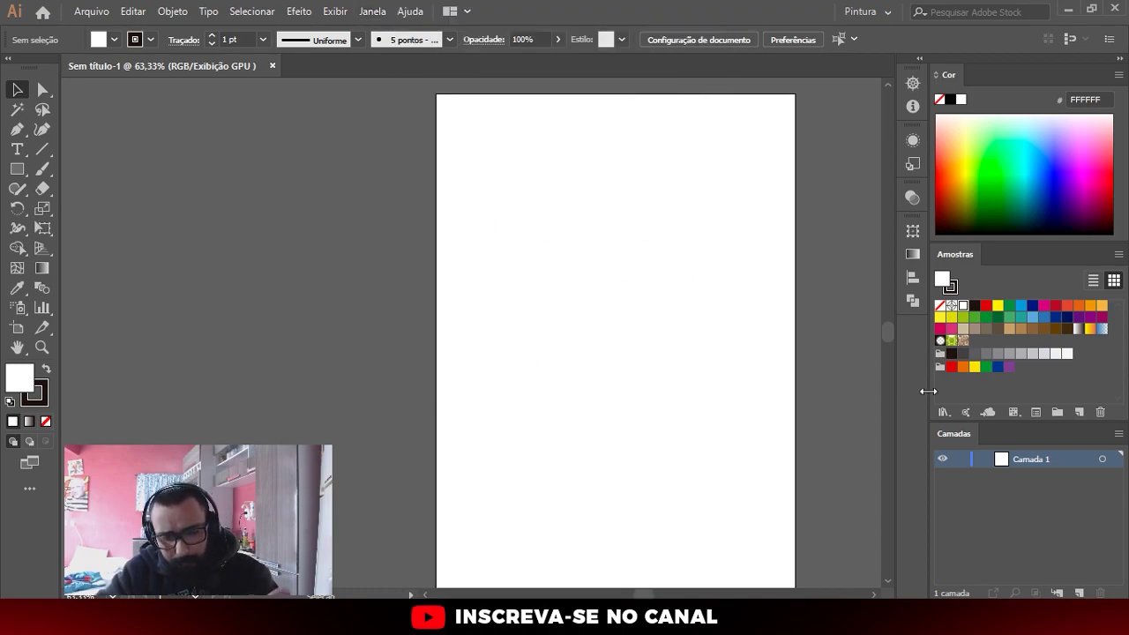
left_click(911, 300)
mouse_move(824, 219)
left_mouse_down()
mouse_move(643, 239)
mouse_move(632, 225)
mouse_move(480, 203)
mouse_move(918, 303)
left_mouse_up()
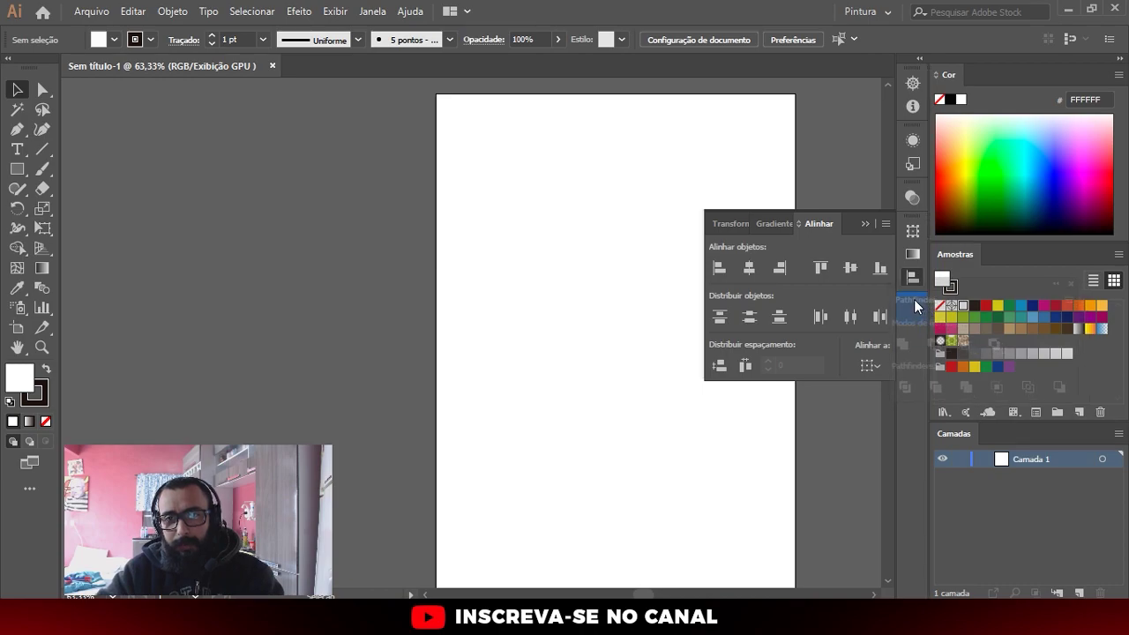
left_click(912, 313)
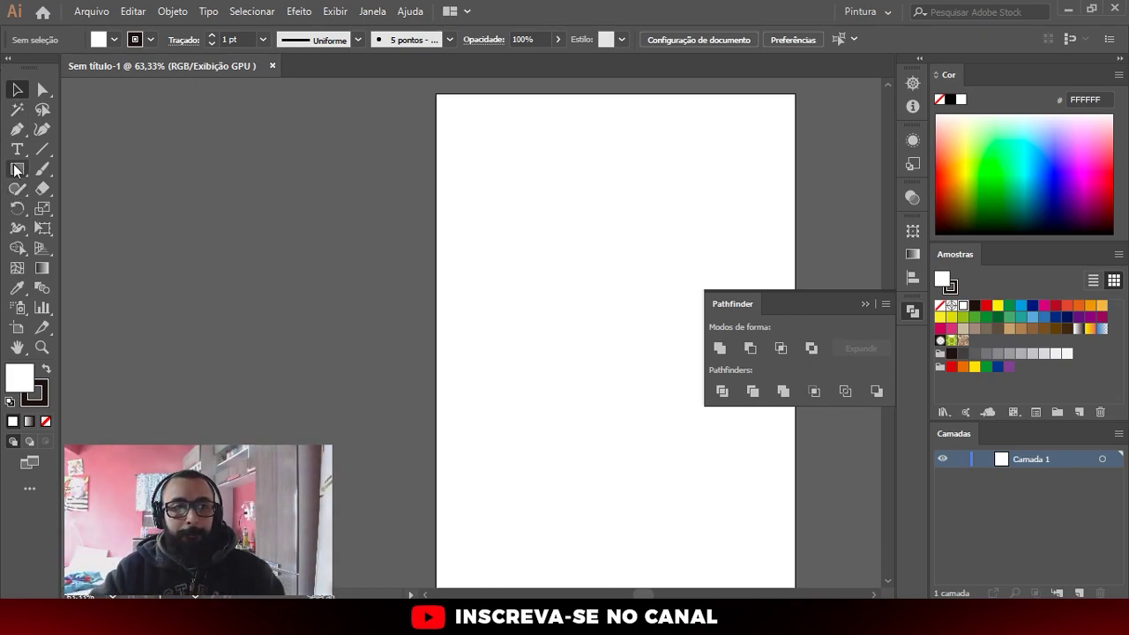
Draw a blue-filled circle with no stroke near the artboard's top left
left_click_drag(17, 169, 99, 208)
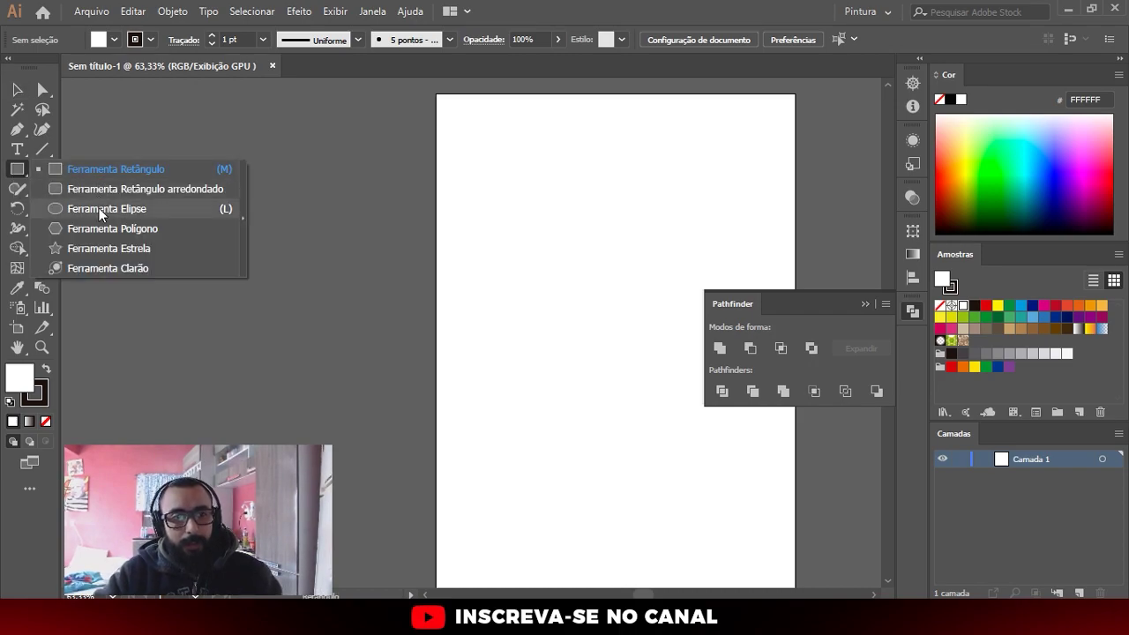
left_click_drag(470, 140, 590, 259)
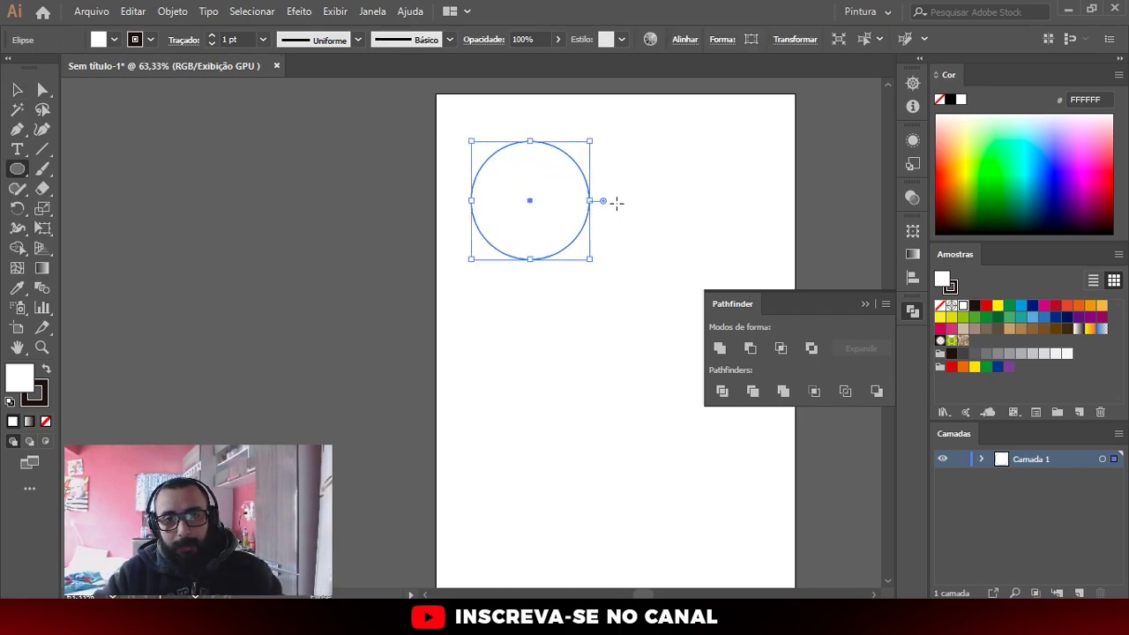
left_click(46, 422)
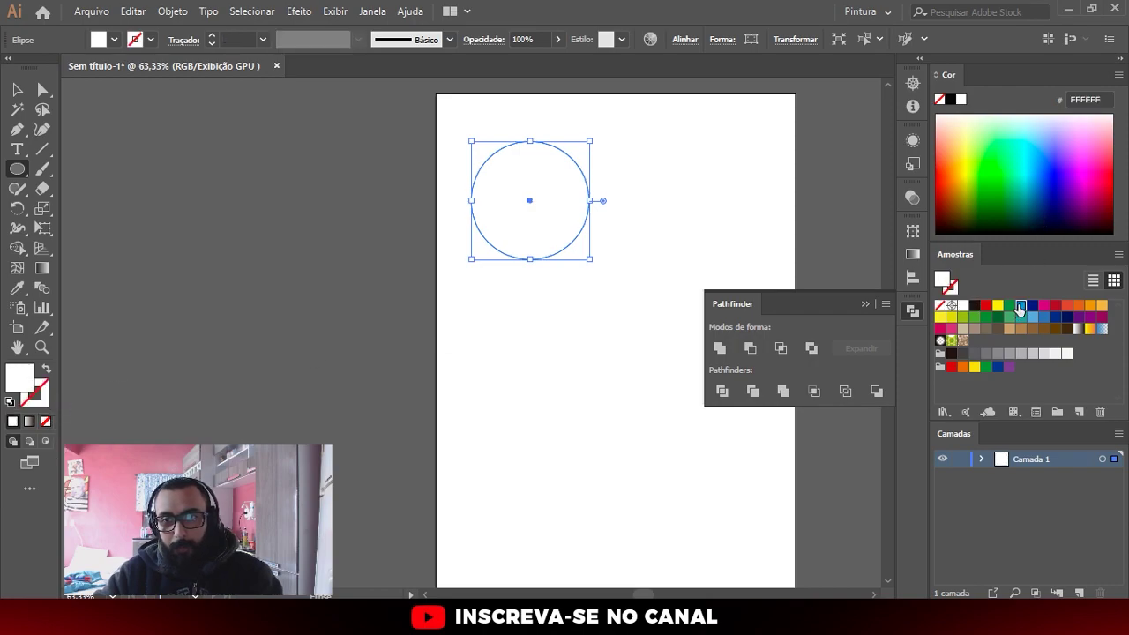
left_click(1019, 307)
key("v")
left_click(632, 124)
scroll(632, 124, "up", 1)
scroll(482, 212, "up", 1)
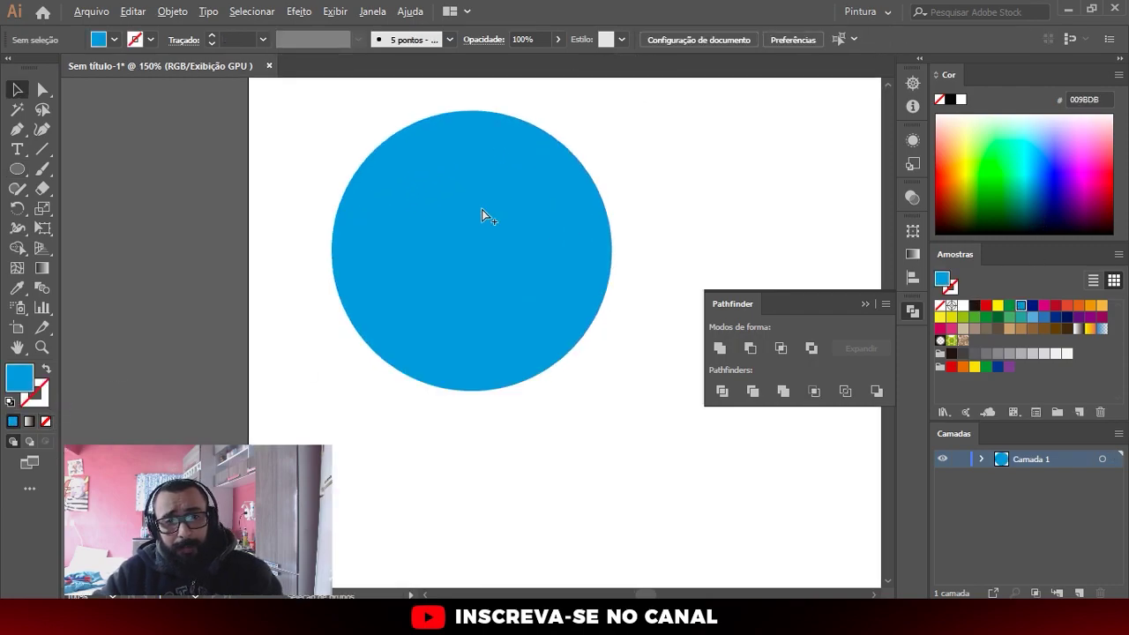
scroll(482, 216, "down", 1)
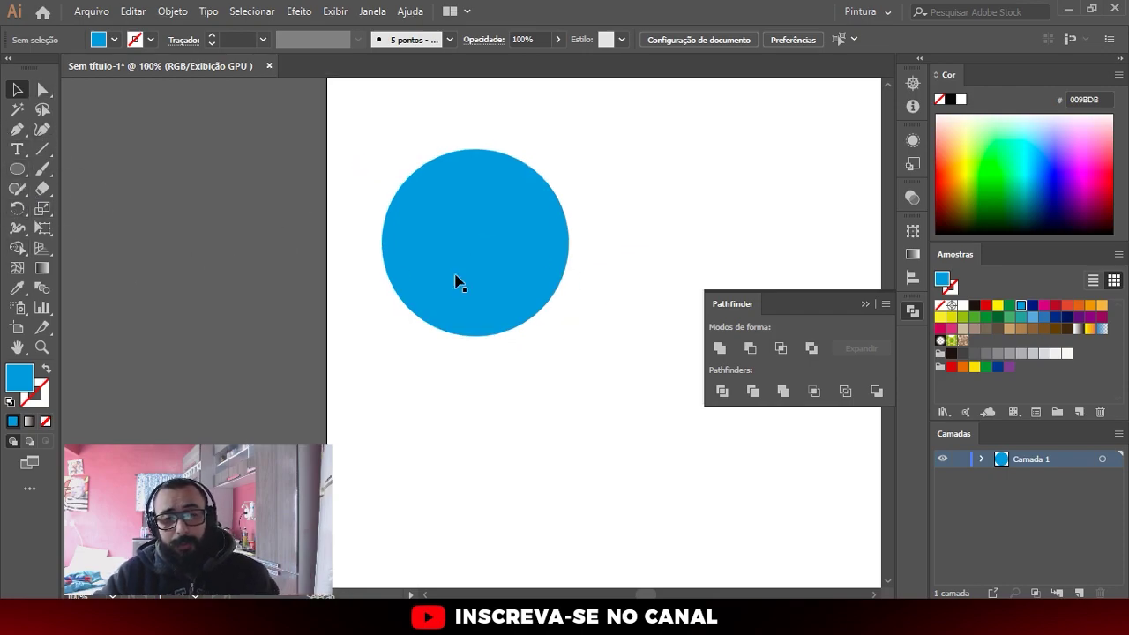
scroll(604, 274, "up", 1)
scroll(601, 265, "up", 1)
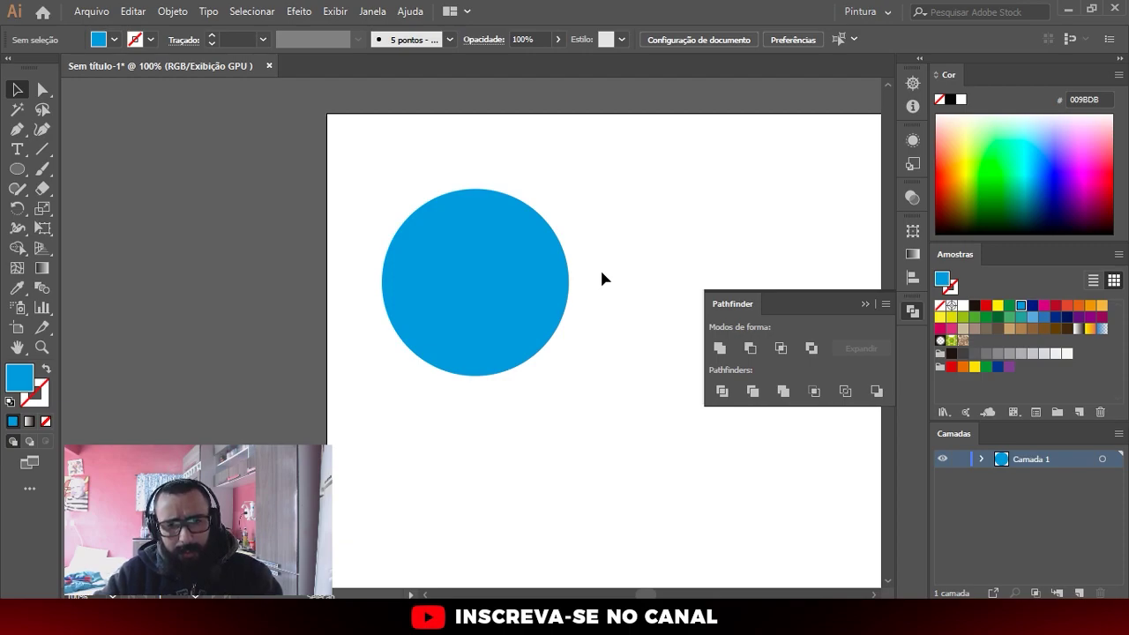
scroll(562, 299, "down", 1)
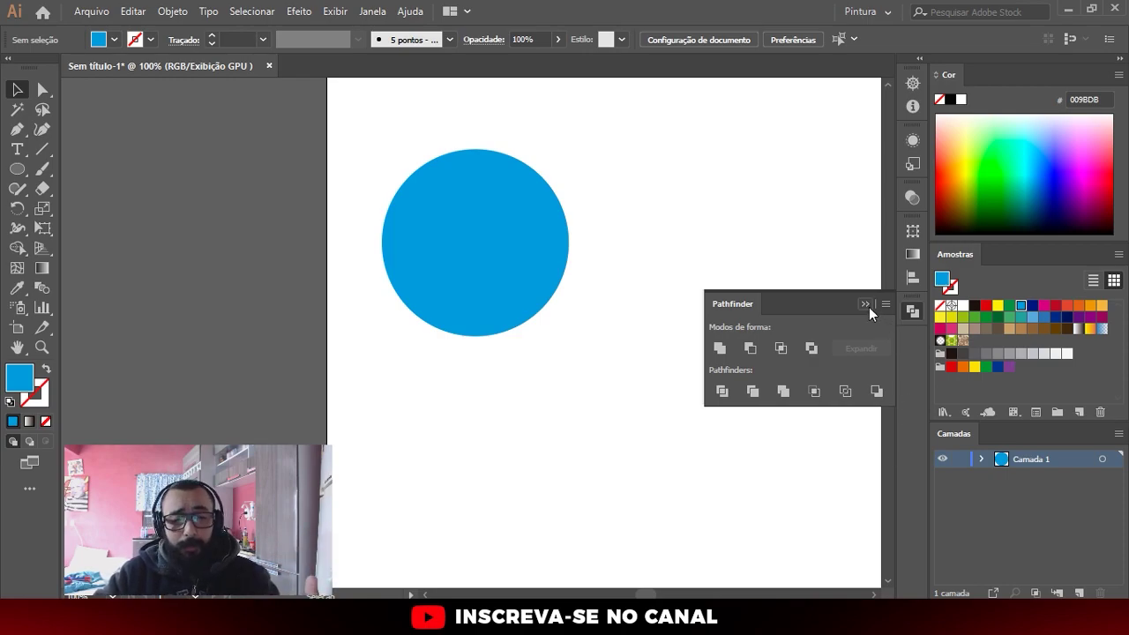
scroll(464, 305, "up", 1)
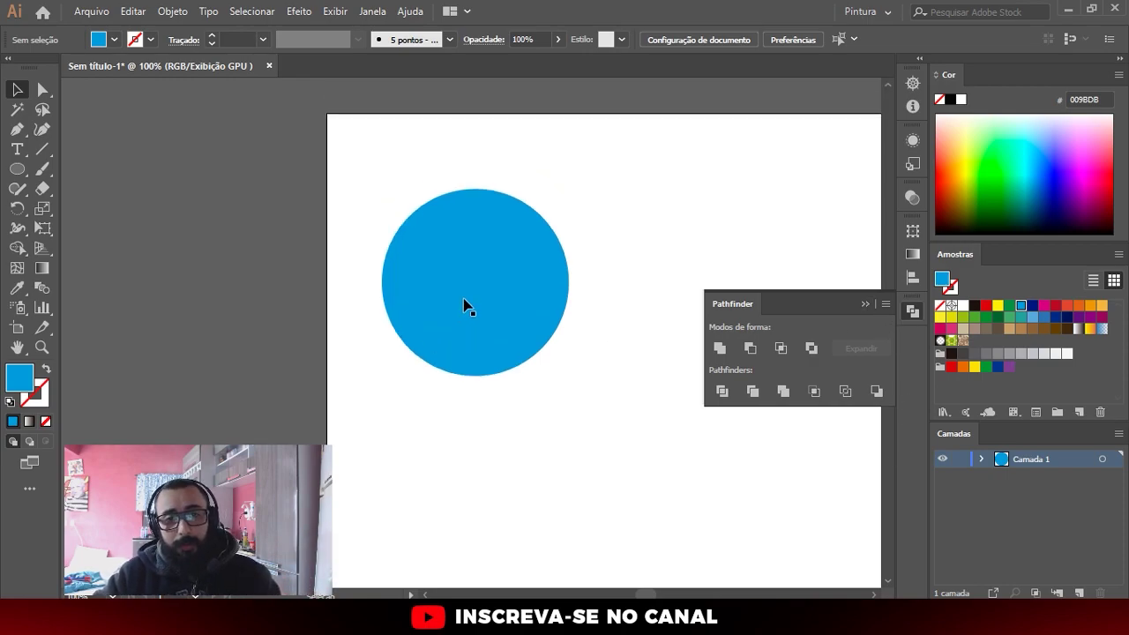
Draw a bright green rectangle overlapping the circle's right side
left_click(17, 170)
left_click_drag(17, 170, 93, 167)
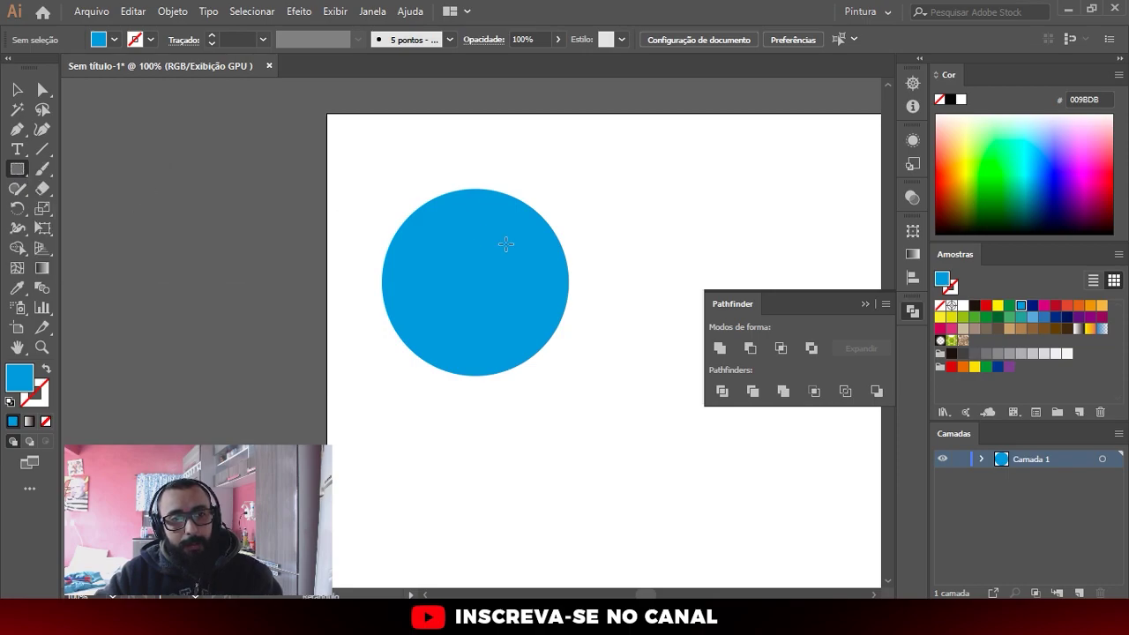
left_click_drag(519, 169, 778, 337)
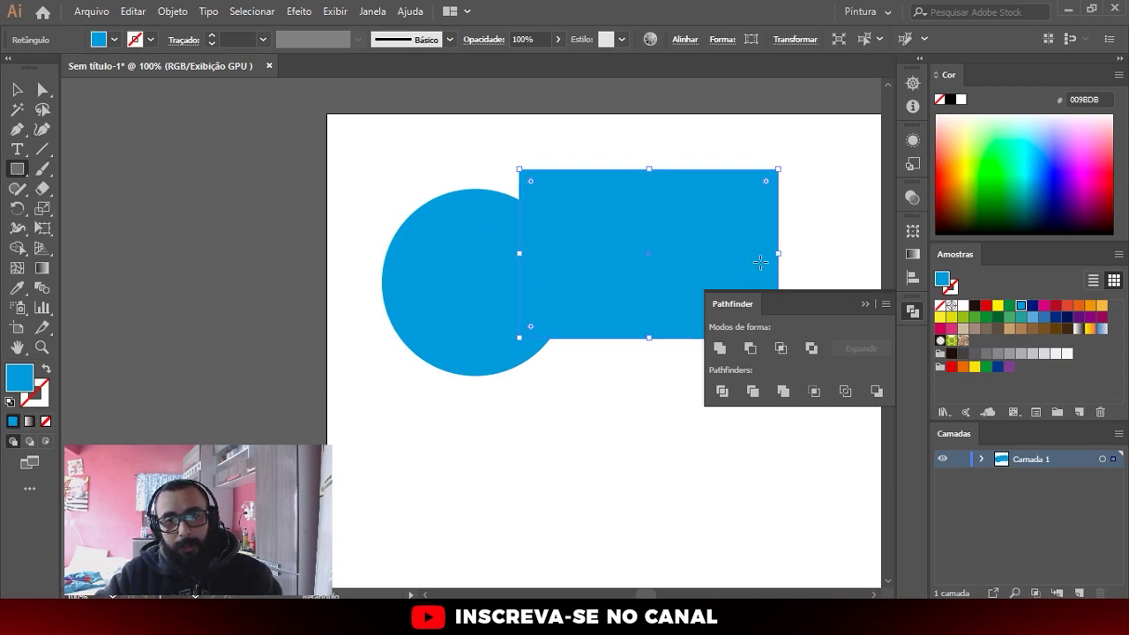
left_click(1004, 166)
Reposition the rectangle over the circle's right side and select both shapes
key("v")
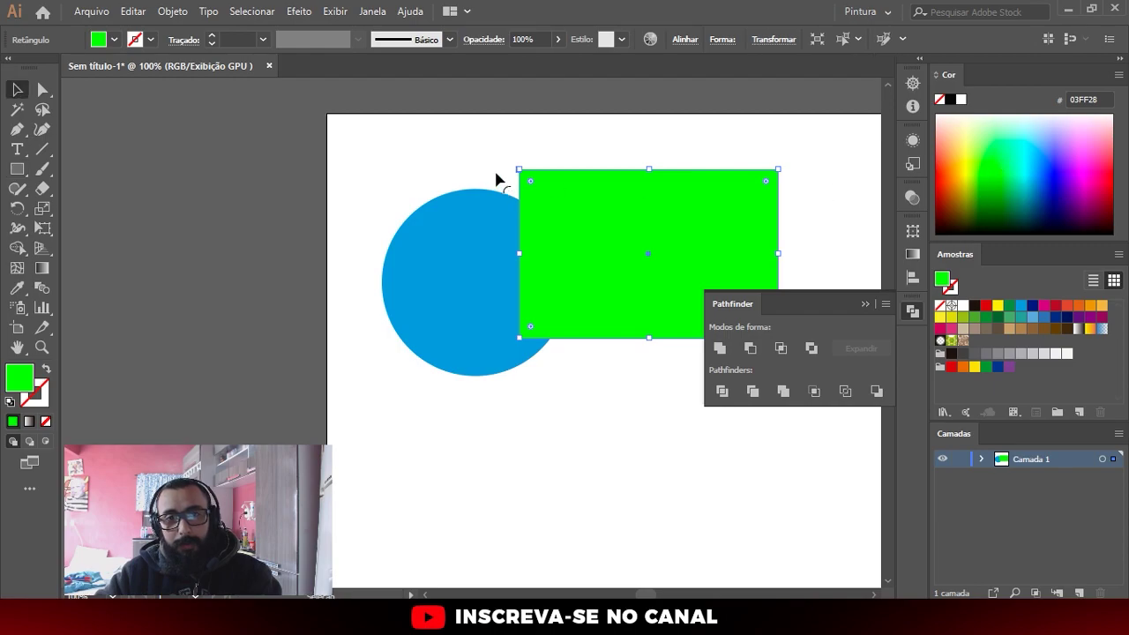
left_click(491, 148)
left_click_drag(564, 201, 467, 354)
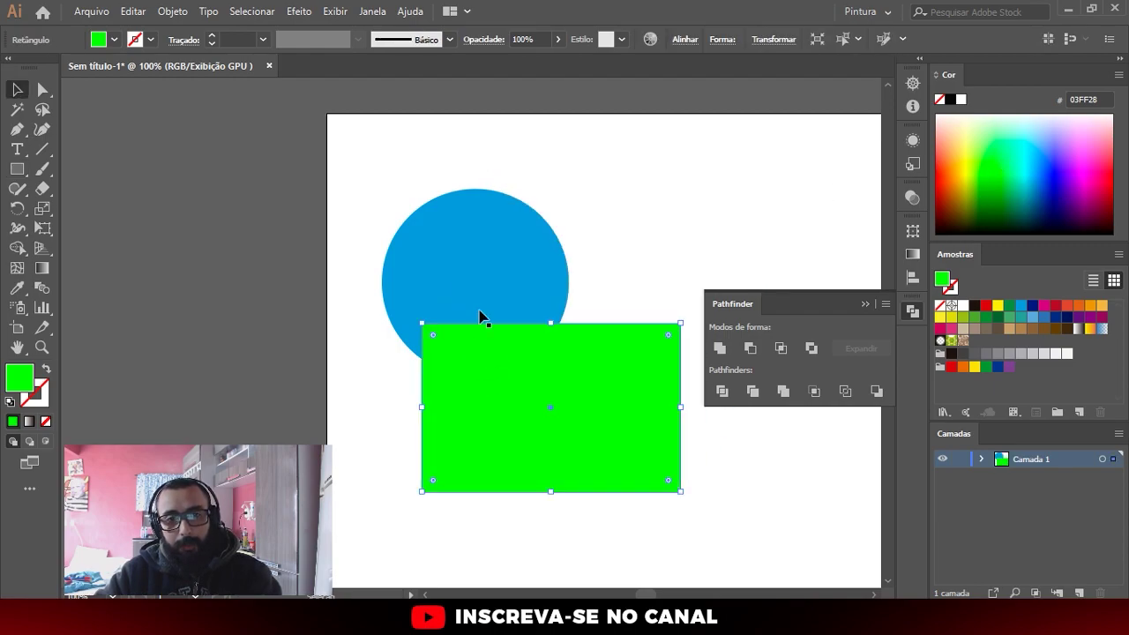
mouse_move(481, 315)
left_mouse_down()
mouse_move(557, 251)
mouse_move(499, 356)
left_mouse_up()
left_click_drag(661, 359, 723, 297)
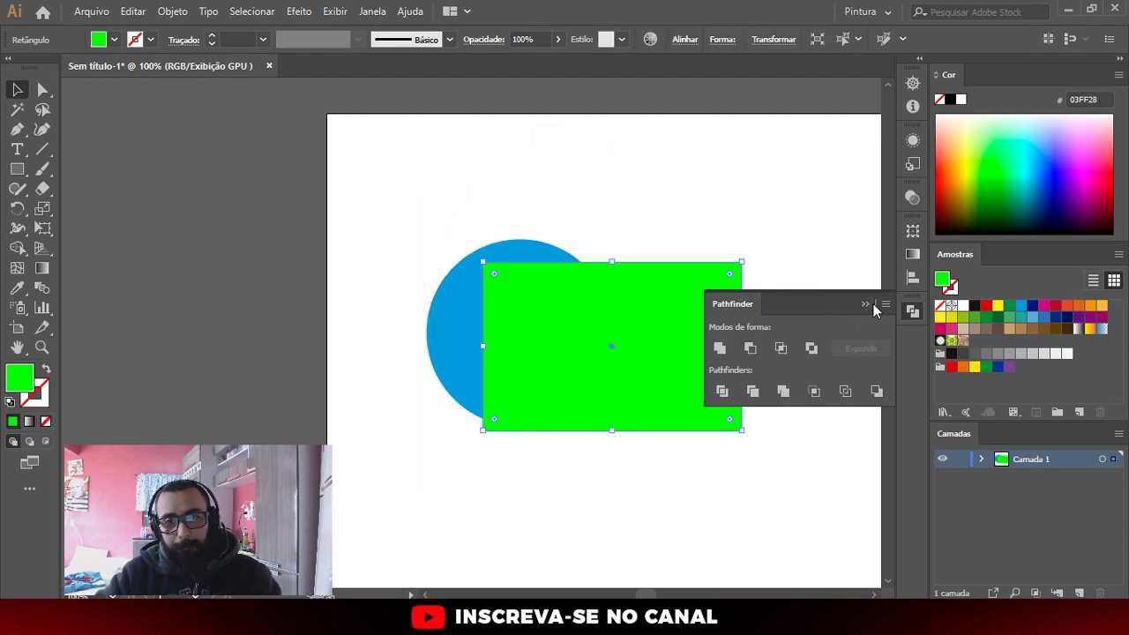
left_click_drag(499, 302, 467, 313)
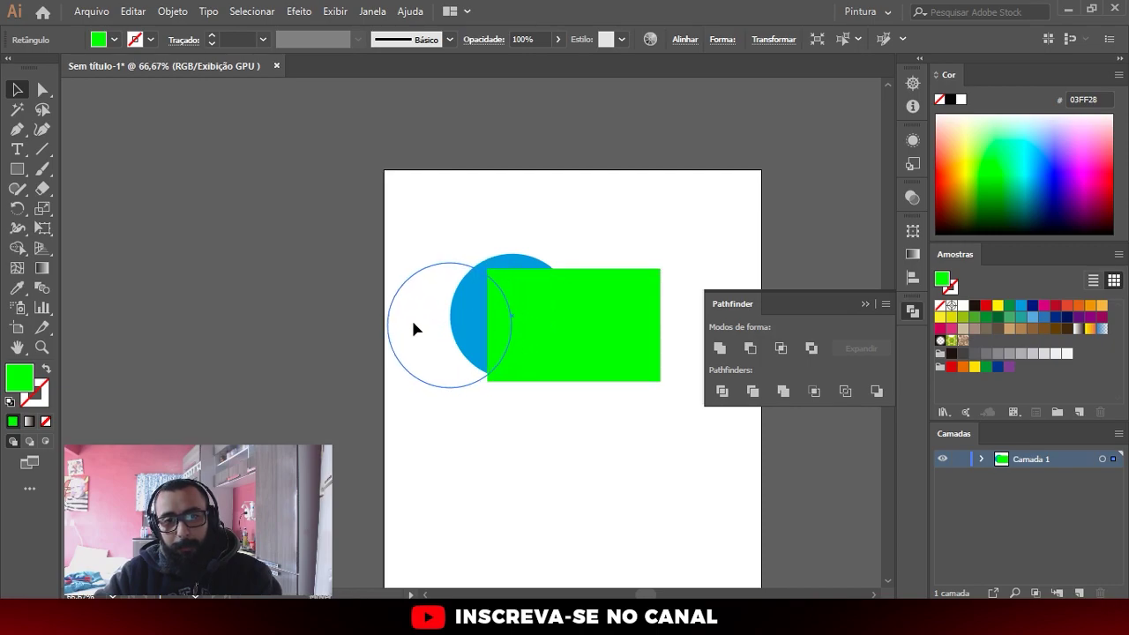
left_click_drag(579, 315, 644, 241)
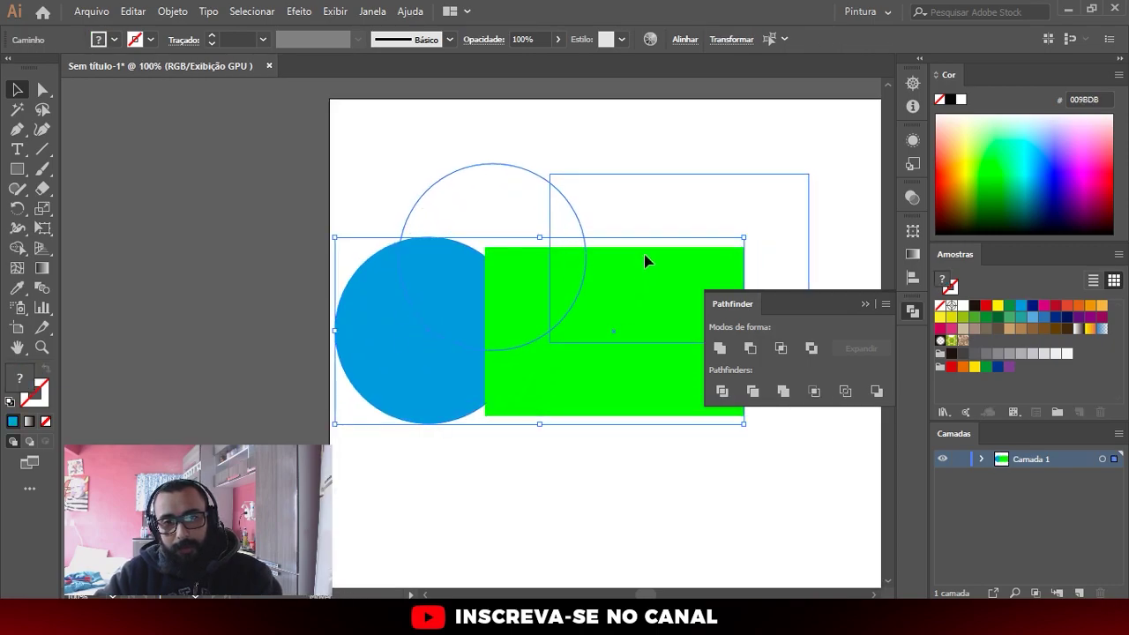
left_click(720, 349)
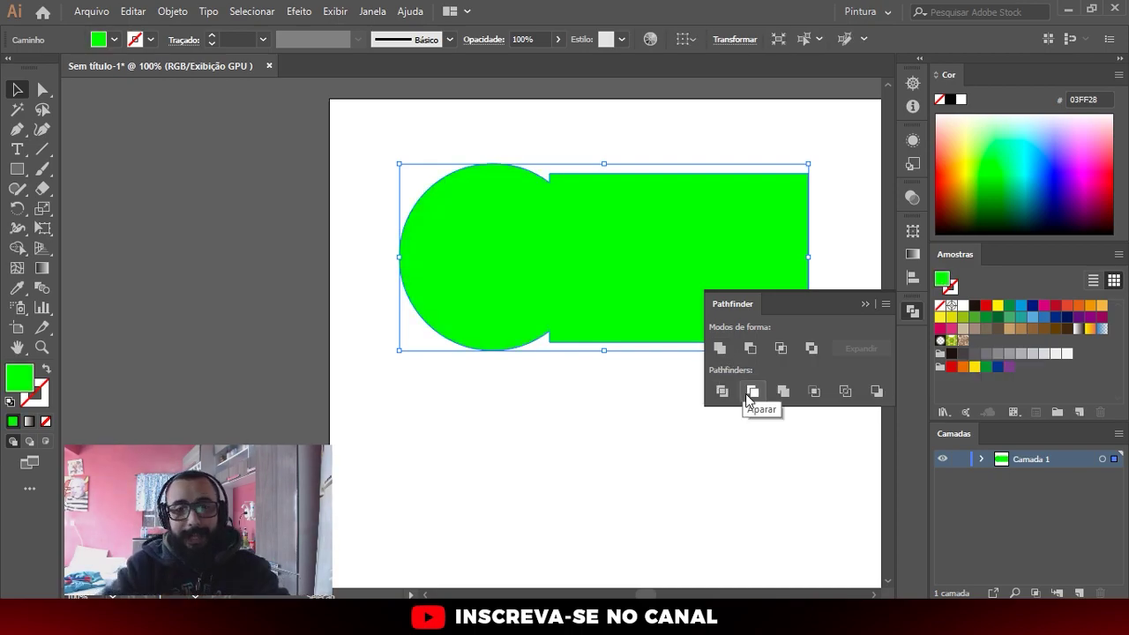
mouse_move(612, 290)
left_mouse_down()
mouse_move(603, 262)
mouse_move(580, 254)
left_mouse_up()
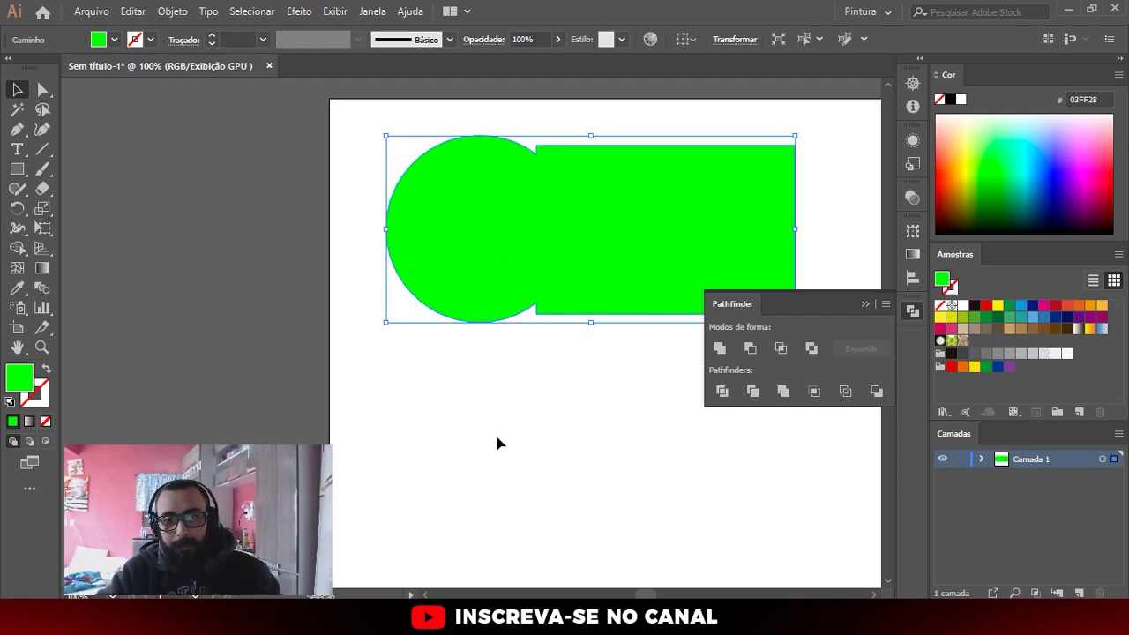
key("ctrl+z")
key("ctrl+z")
key("ctrl+z")
key("ctrl+z")
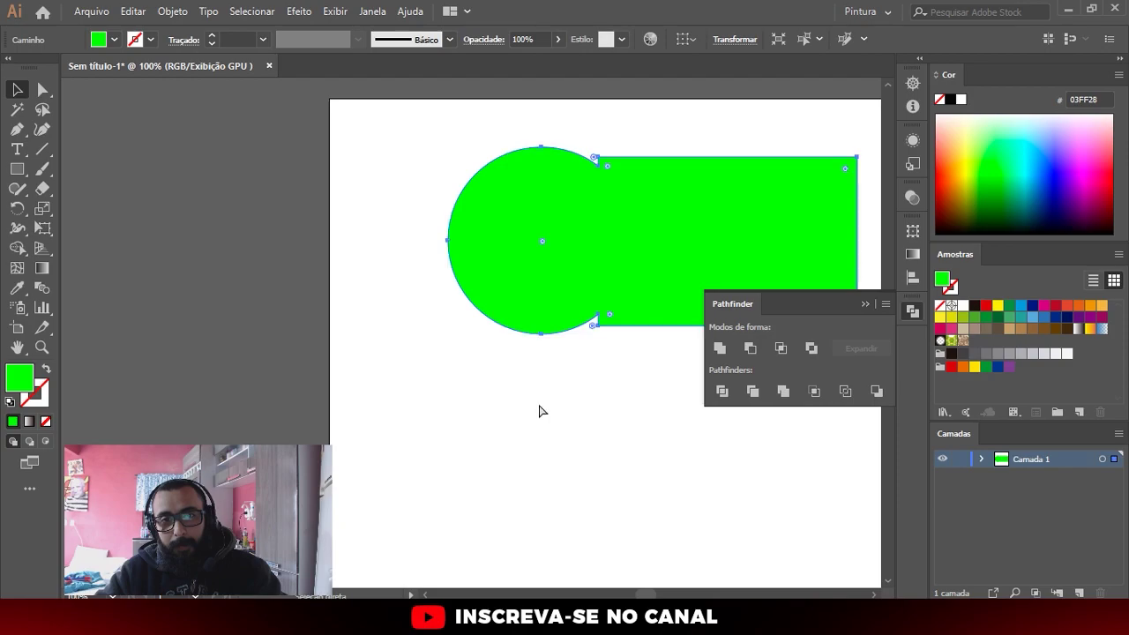
key("ctrl+z")
key("ctrl+z")
key("ctrl+z")
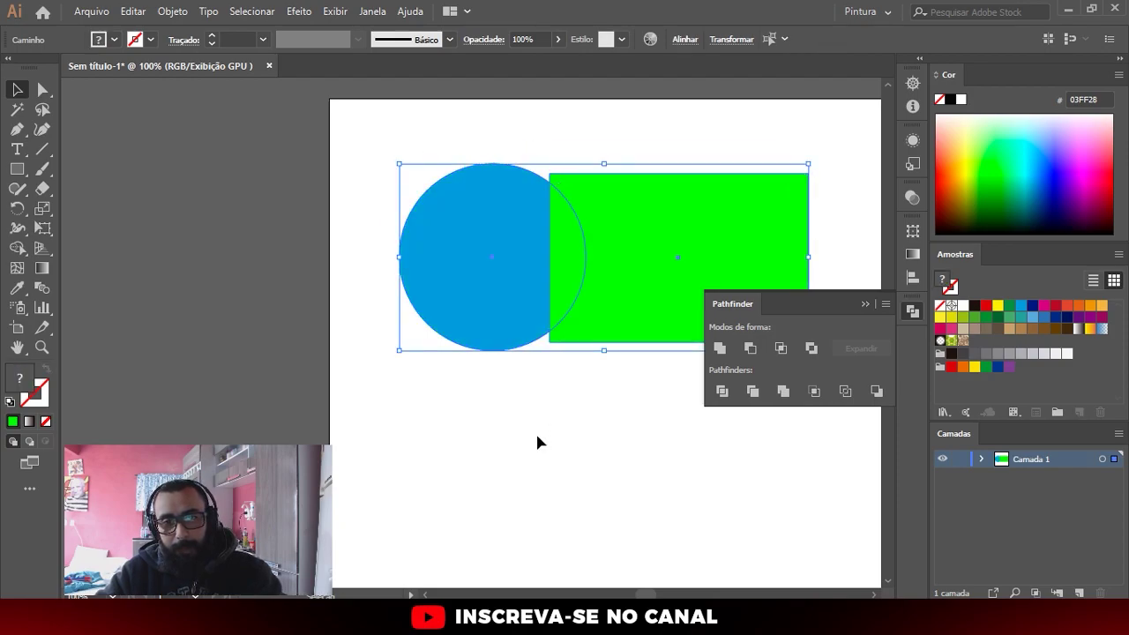
left_click(540, 441)
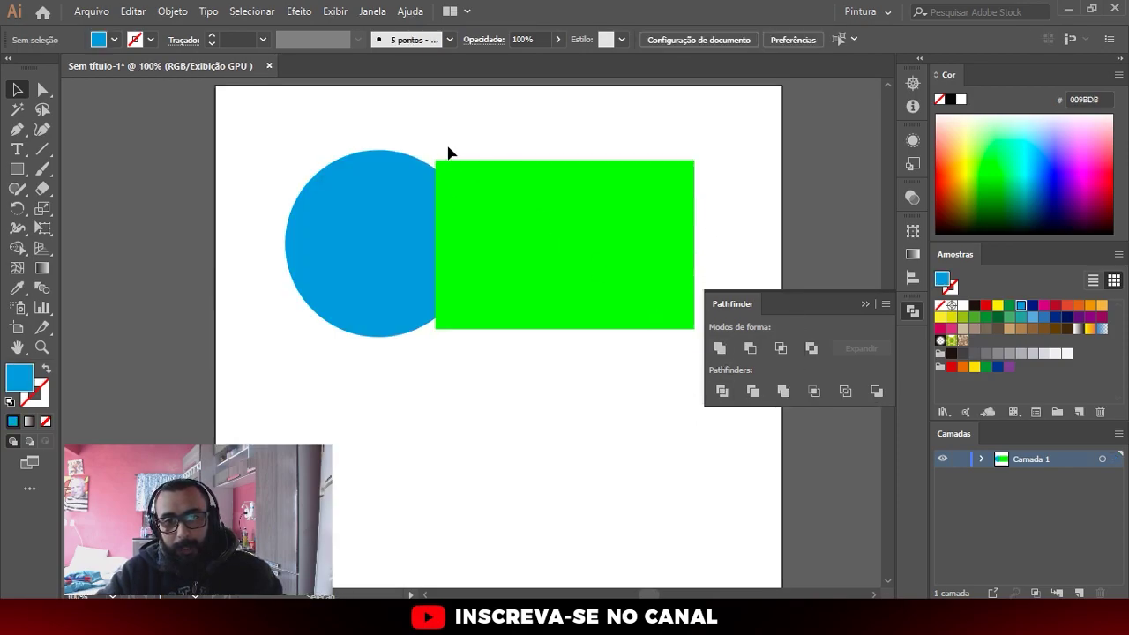
key("ctrl+z")
key("ctrl+z")
key("ctrl+z")
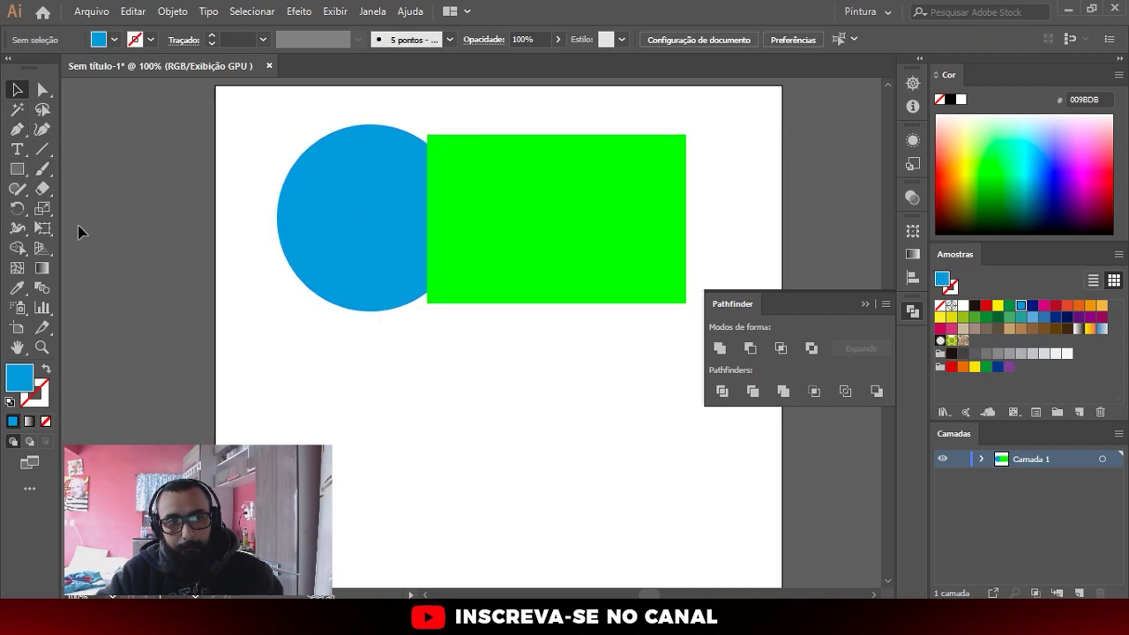
key("p")
left_click(415, 410)
left_click_drag(412, 499, 433, 499)
left_click_drag(501, 476, 521, 450)
left_click_drag(539, 412, 529, 395)
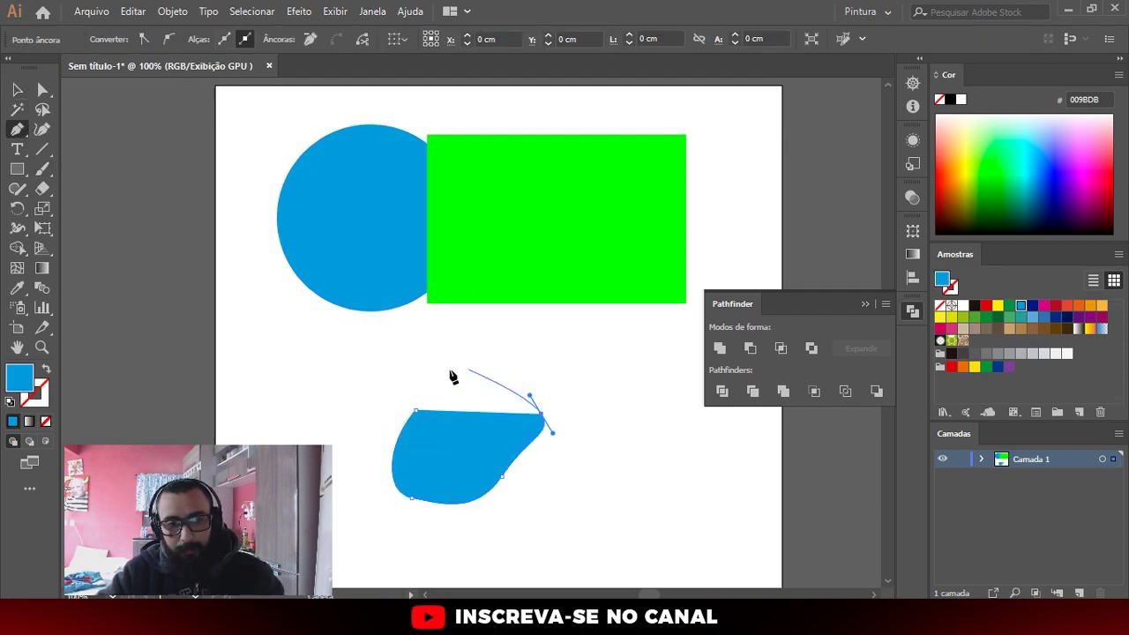
key("v")
key("shift+x")
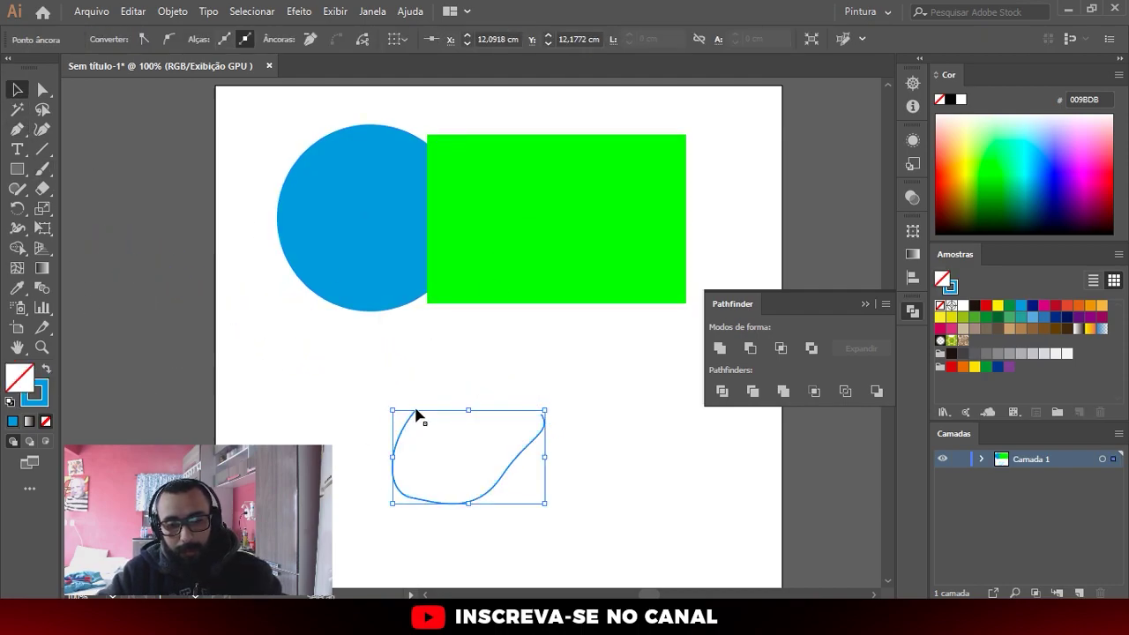
key("p")
left_click(338, 368)
left_click_drag(368, 463, 443, 446)
left_click(477, 401)
key("v")
left_click(396, 374)
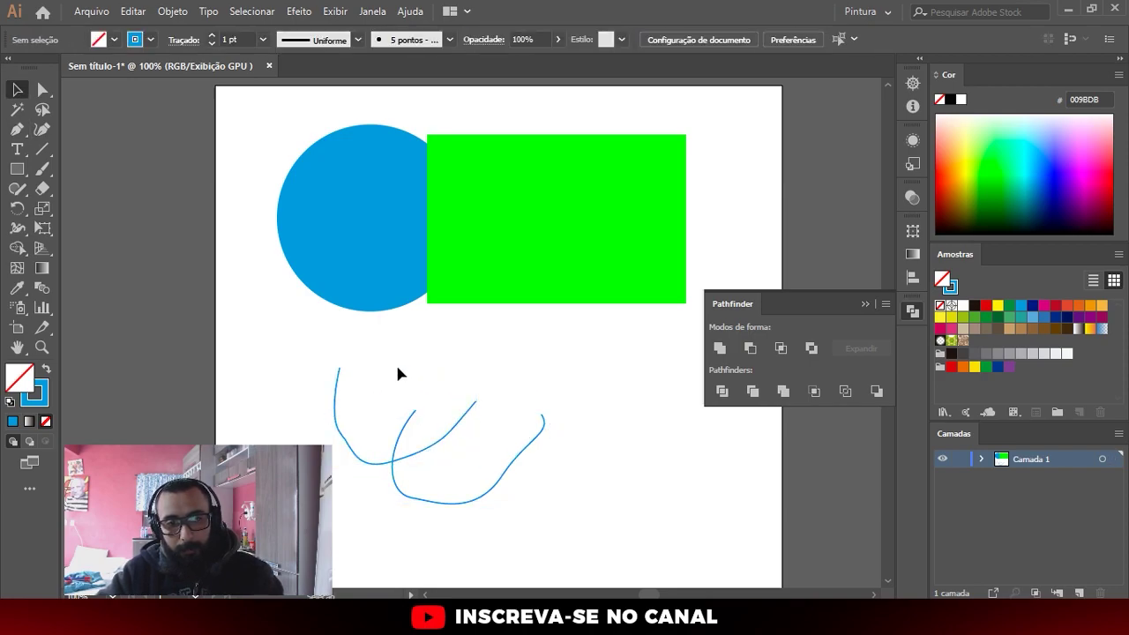
left_click_drag(396, 374, 459, 423)
left_click(720, 348)
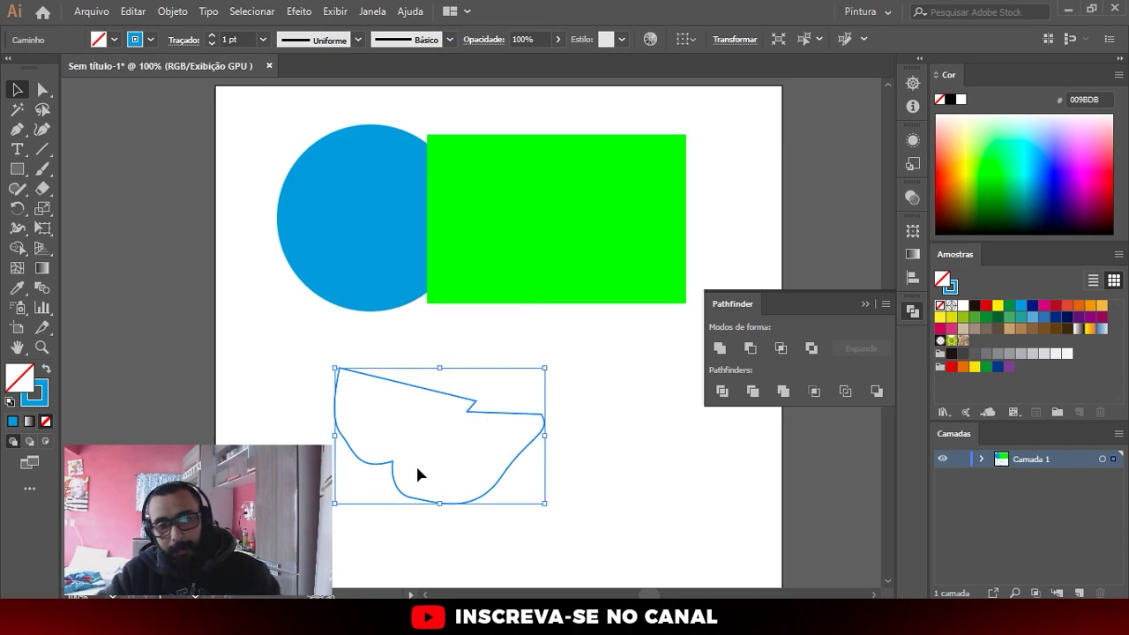
key("Delete")
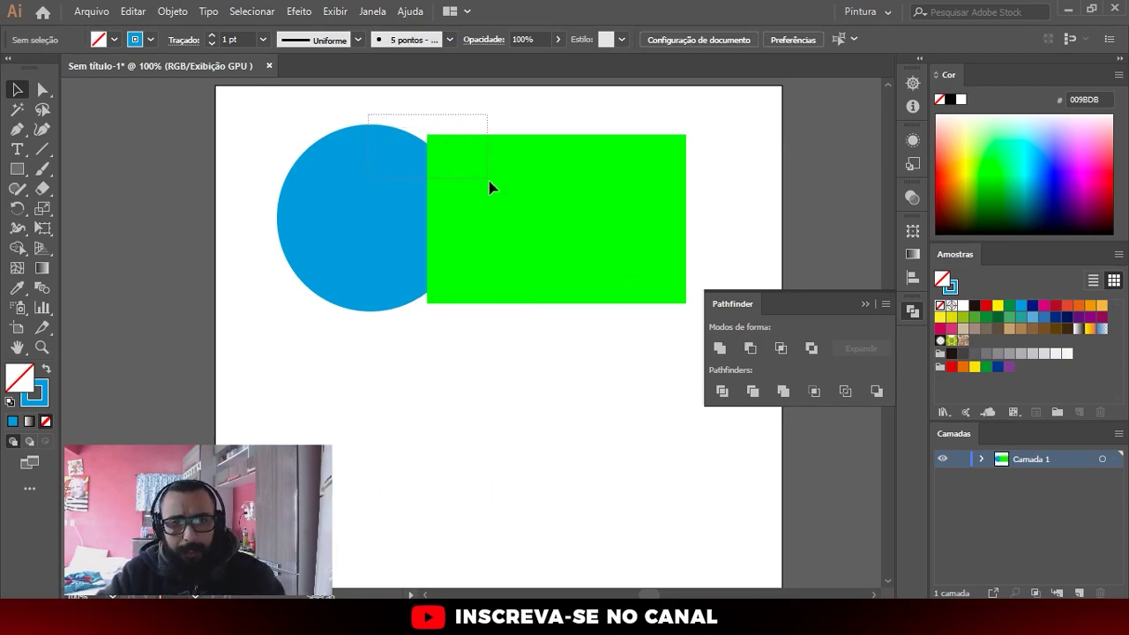
Duplicate the circle-rectangle pair below and unite the top pair into one green shape
left_click_drag(491, 187, 503, 377)
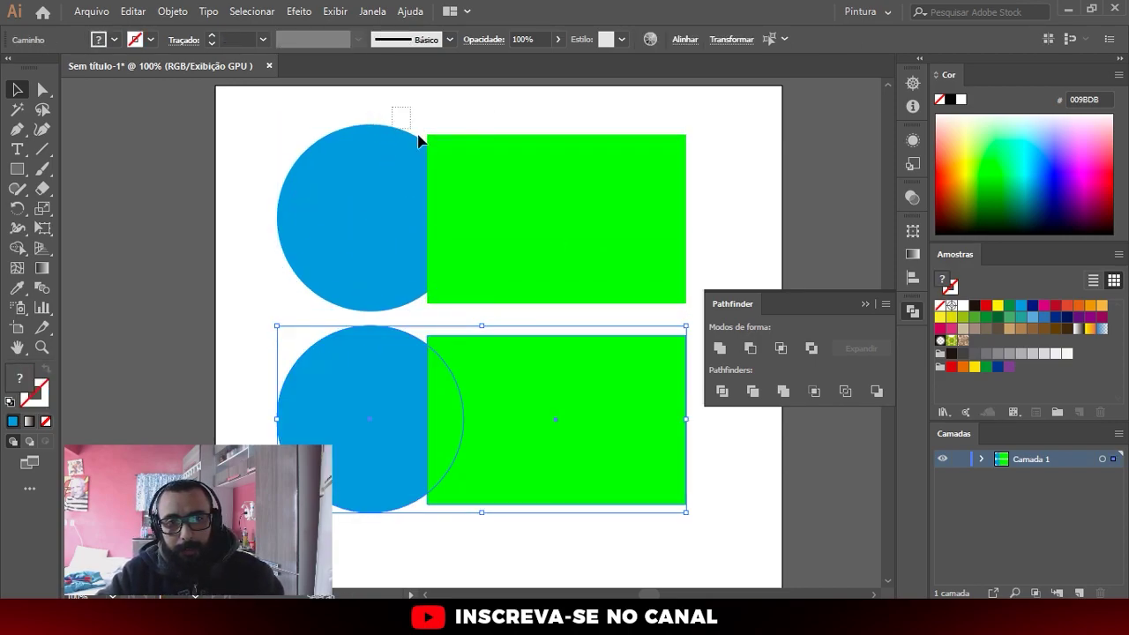
mouse_move(419, 140)
left_mouse_down()
mouse_move(670, 132)
mouse_move(591, 168)
left_mouse_up()
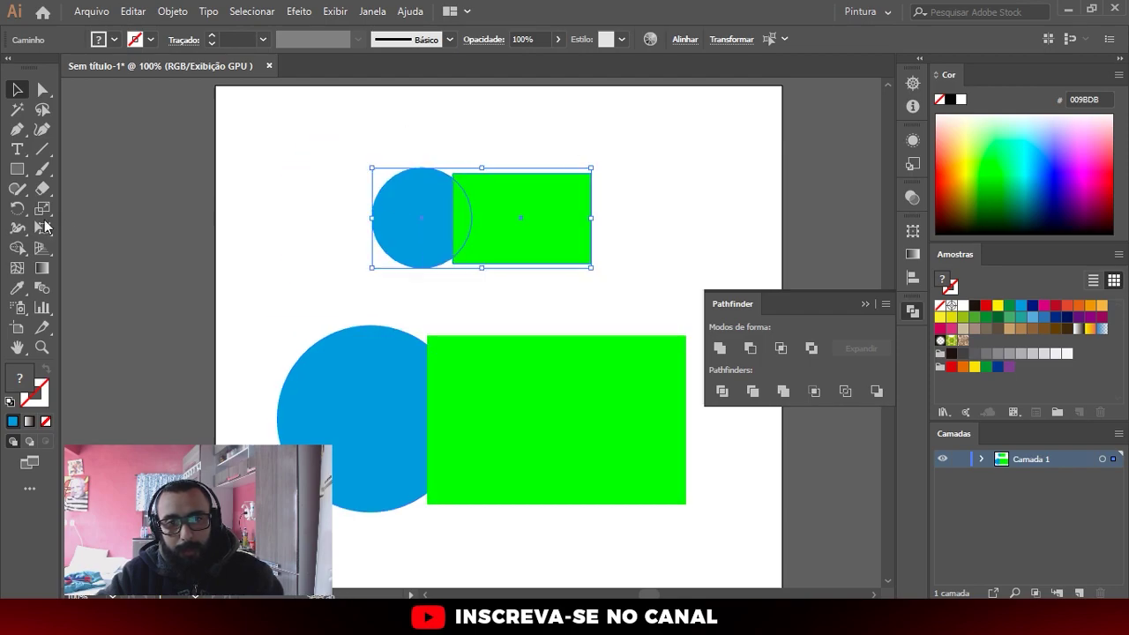
left_click(721, 349)
left_click_drag(442, 226, 358, 189)
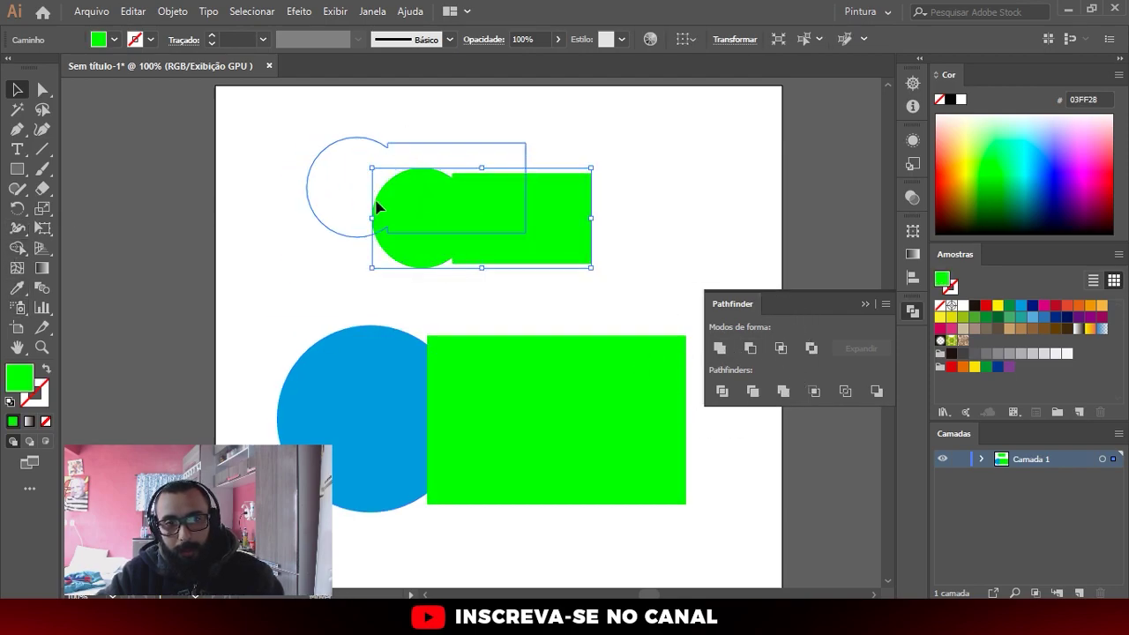
left_click(721, 349)
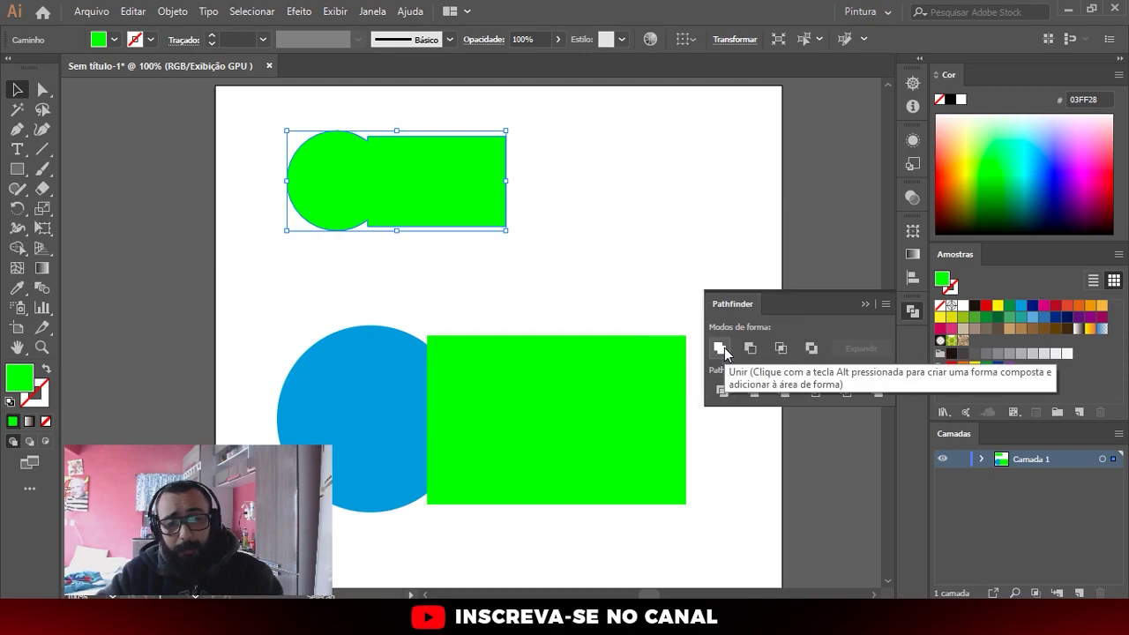
Try Pathfinder Minus Front on the lower pair, then undo it
left_click_drag(432, 342, 562, 423)
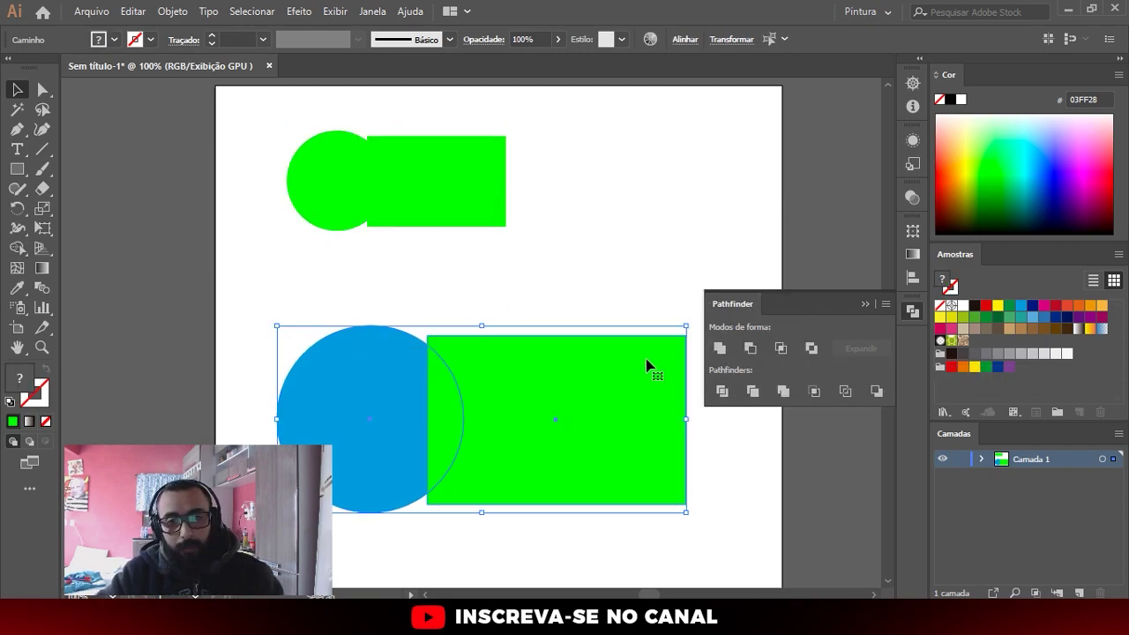
key("ctrl+shift+a")
left_click_drag(327, 308, 499, 450)
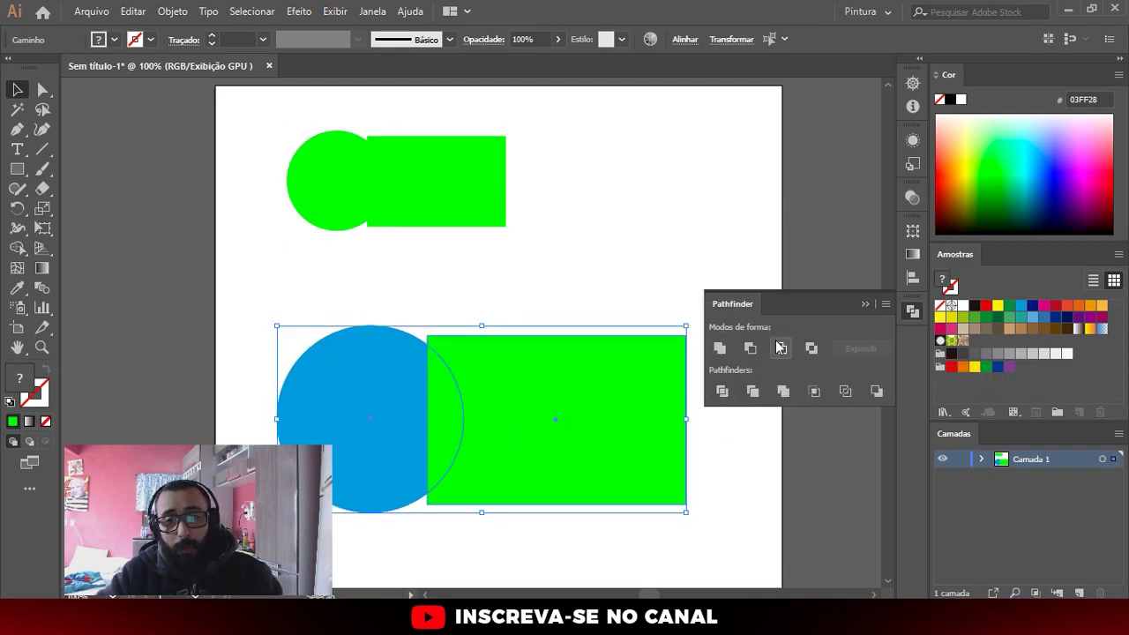
left_click(420, 292)
left_click(494, 377)
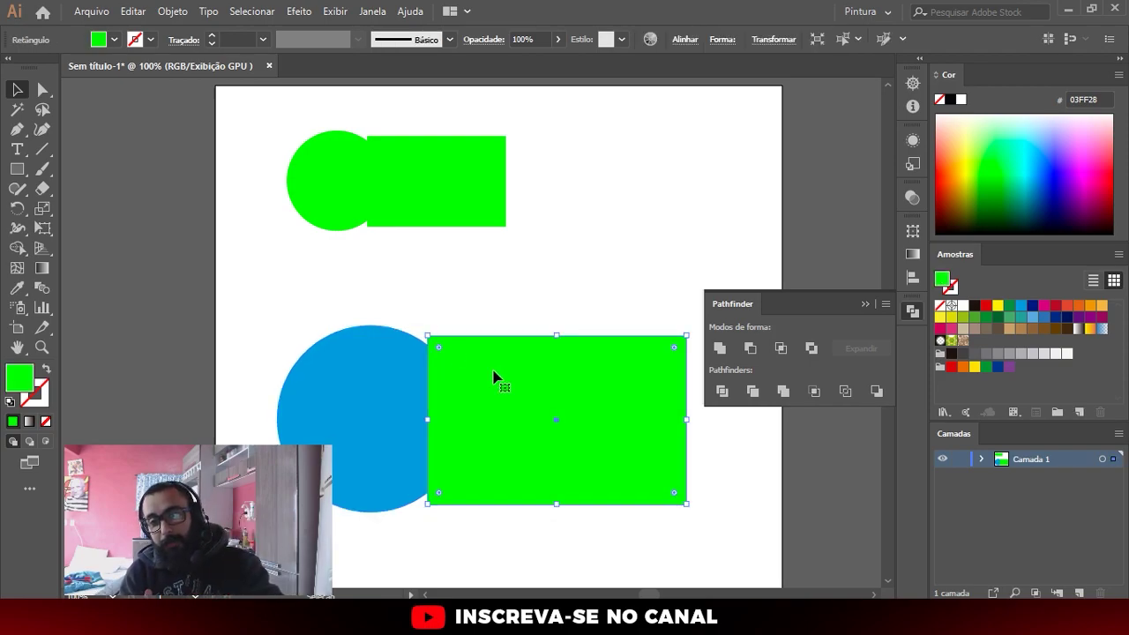
left_click_drag(498, 432, 528, 455)
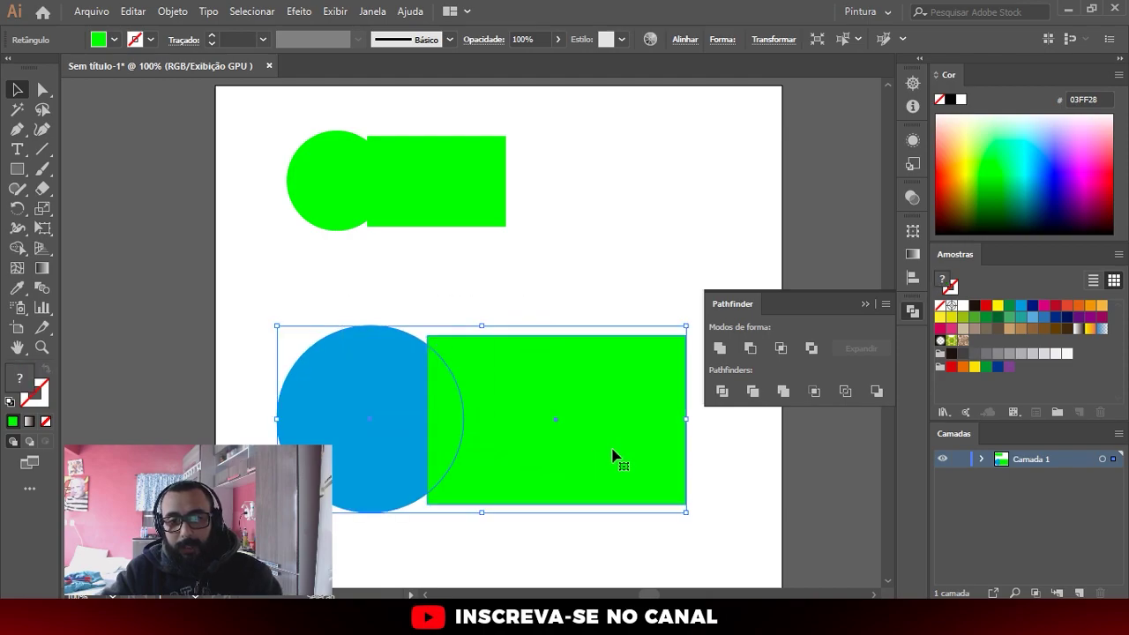
left_click(749, 348)
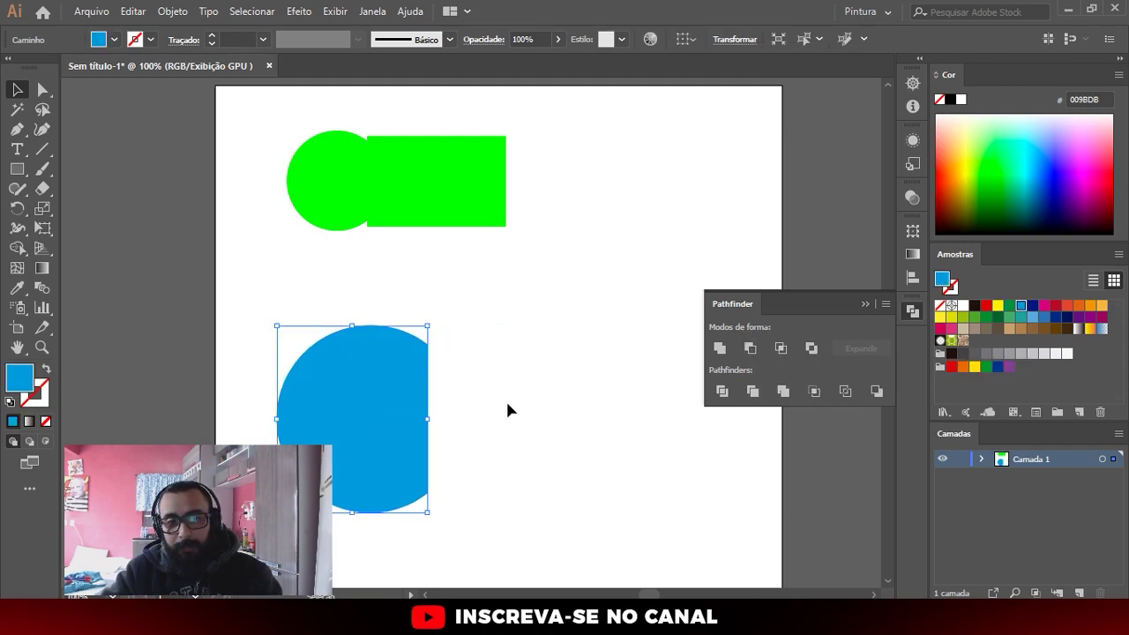
left_click(424, 457)
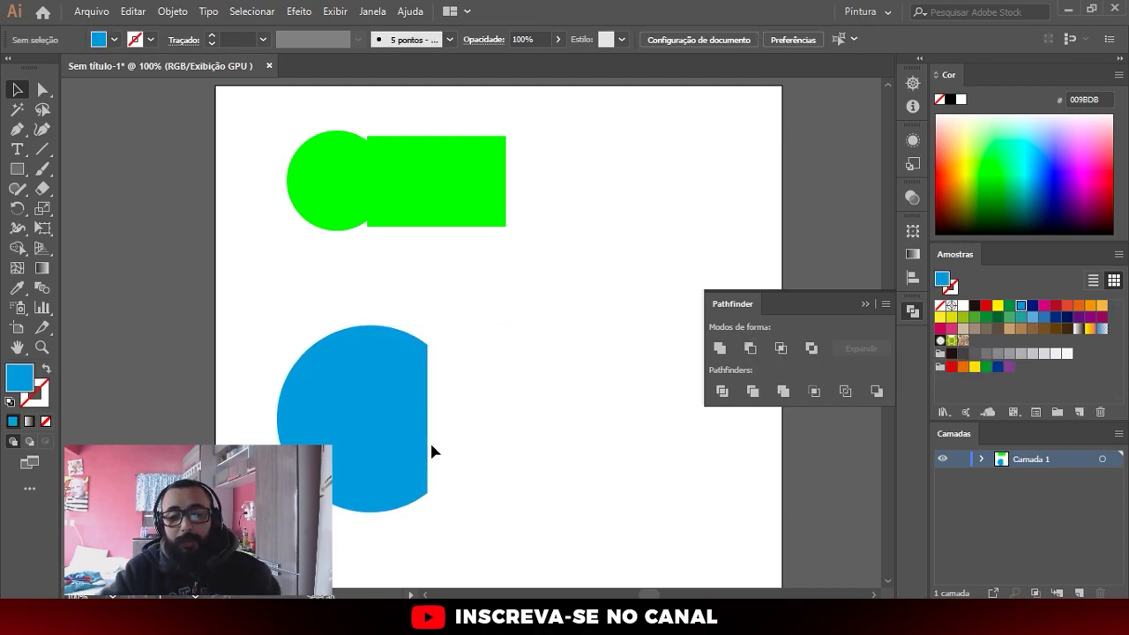
key("ctrl+z")
Shrink the lower pair and Alt-drag a copy to the top right
mouse_move(414, 313)
left_mouse_down()
mouse_move(547, 419)
mouse_move(522, 354)
left_mouse_up()
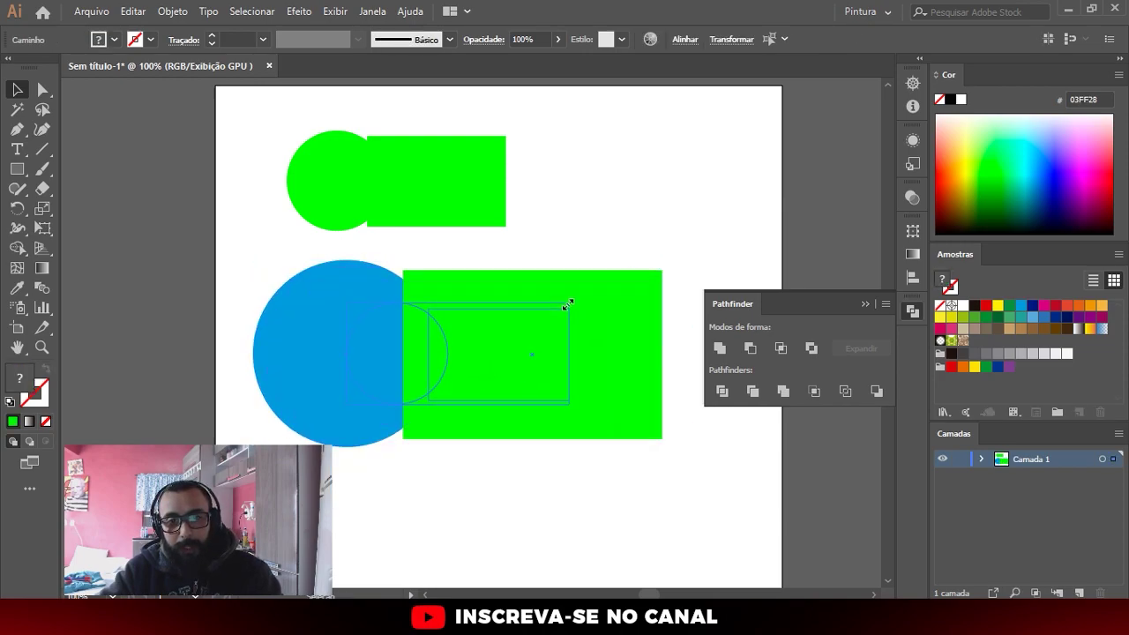
left_click_drag(664, 261, 542, 302)
left_click_drag(518, 345, 489, 309)
mouse_move(473, 294)
left_mouse_down()
mouse_move(607, 239)
mouse_move(653, 172)
left_mouse_up()
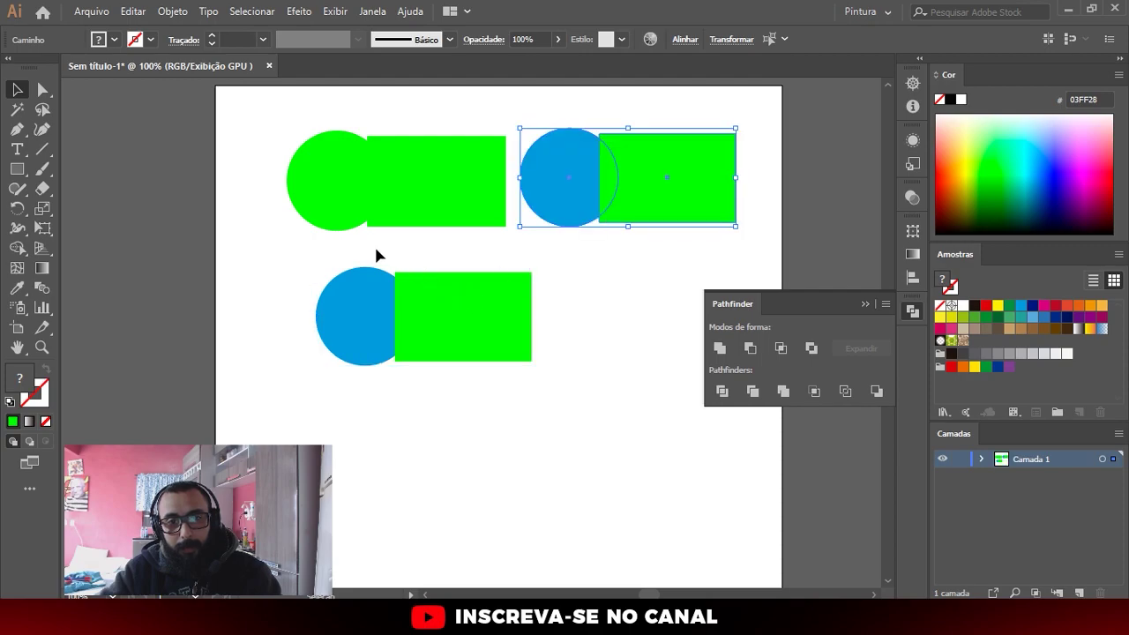
Try Minus Front on the top-right copy, then undo it
left_click(751, 349)
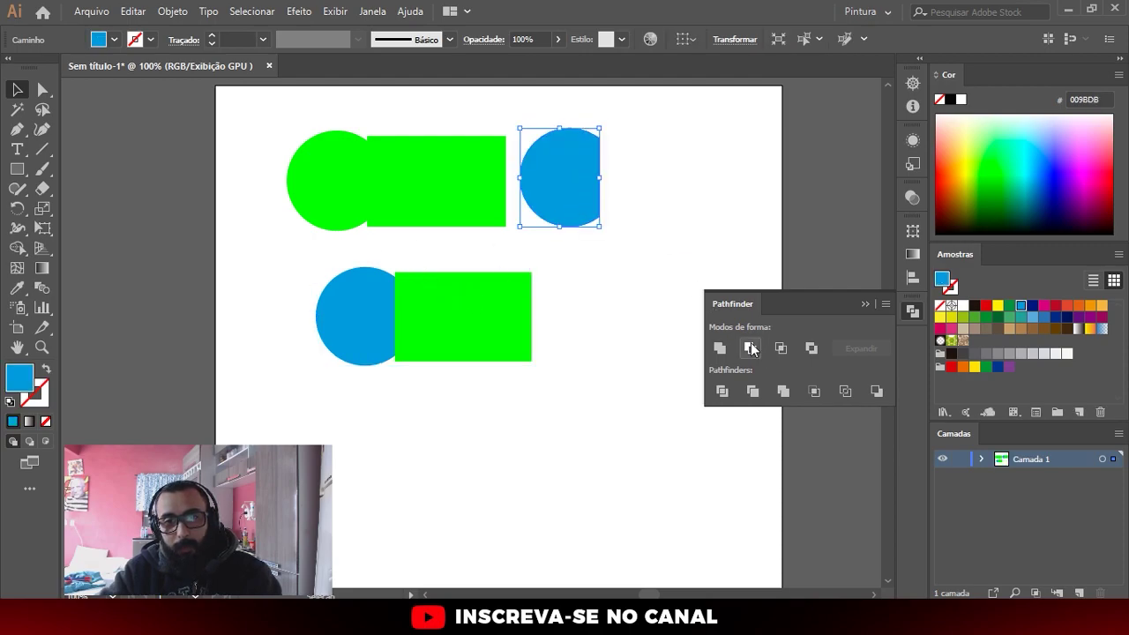
left_click(501, 113)
key("ctrl+z")
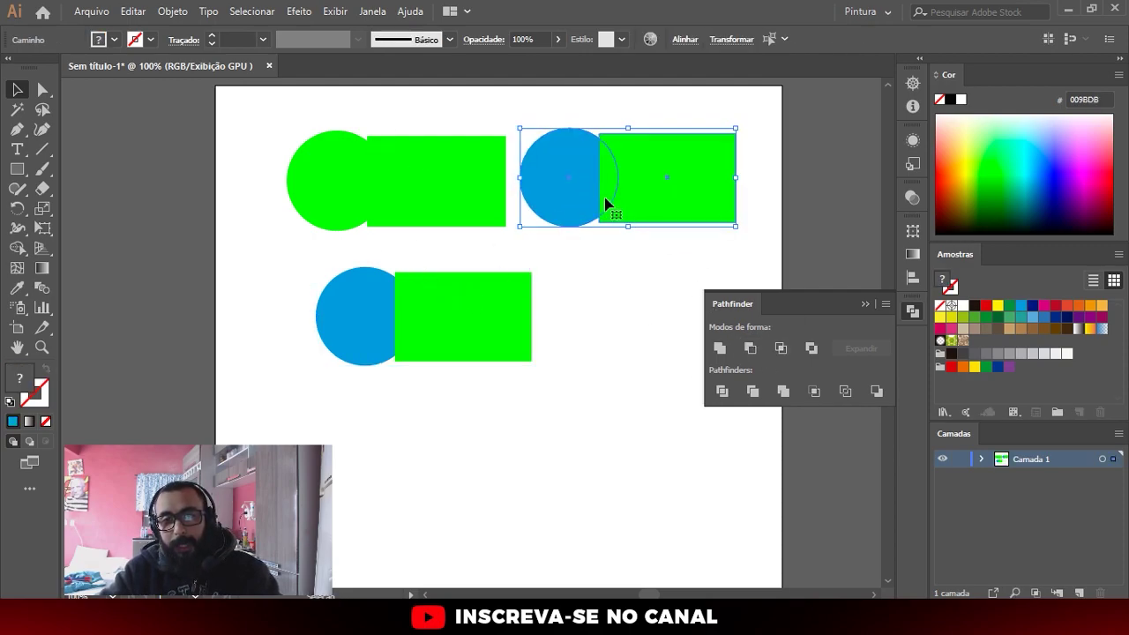
left_click(670, 105)
scroll(670, 105, "up", 2)
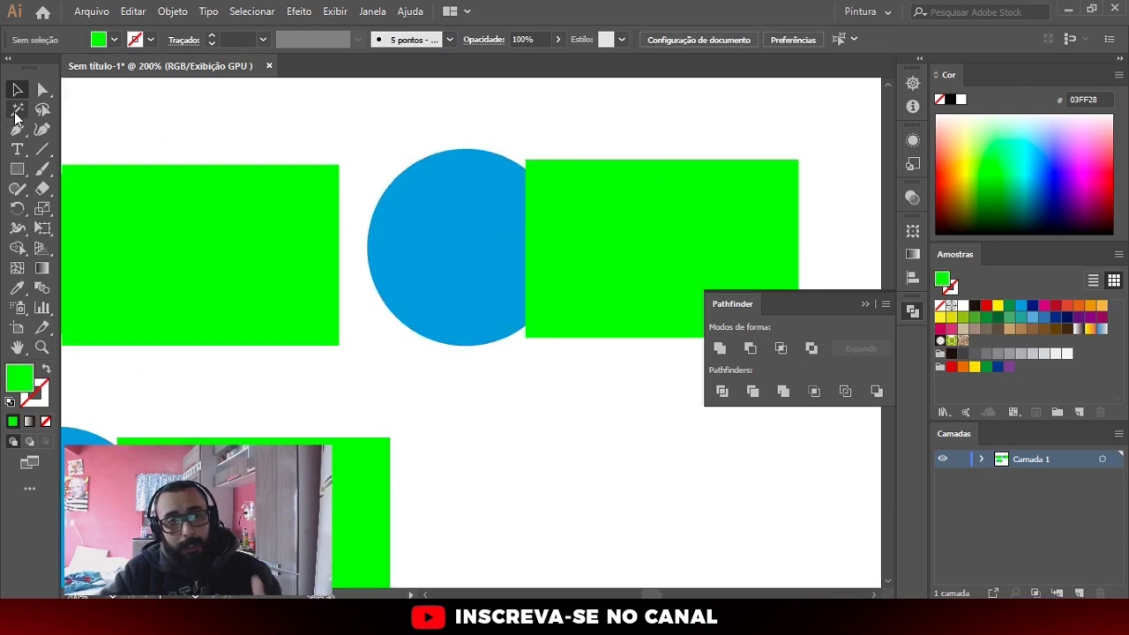
Shrink the top-right blue circle, copy it below, and send both behind the green rectangle
left_click(474, 246)
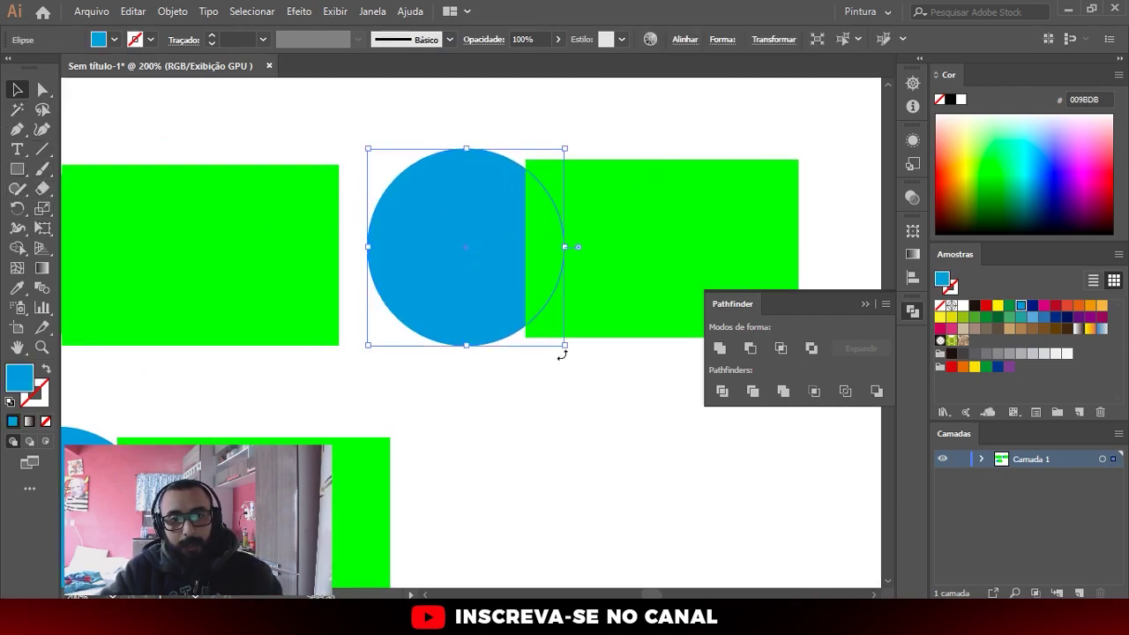
mouse_move(564, 345)
left_mouse_down()
mouse_move(509, 283)
mouse_move(520, 232)
left_mouse_up()
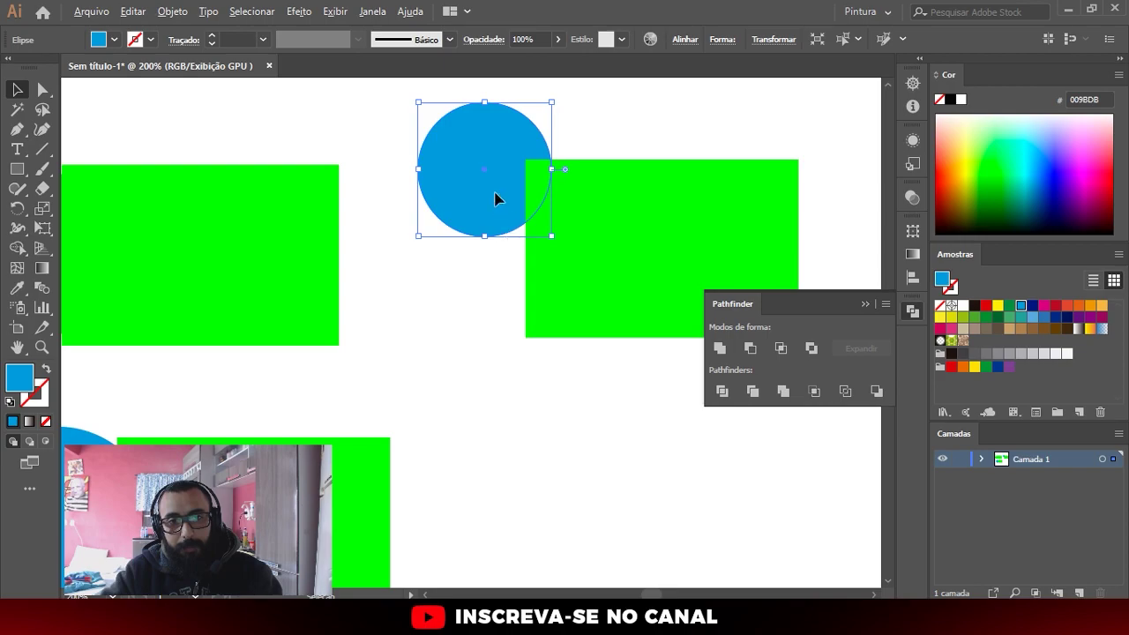
left_click_drag(496, 197, 494, 340)
left_click(482, 188, "shift")
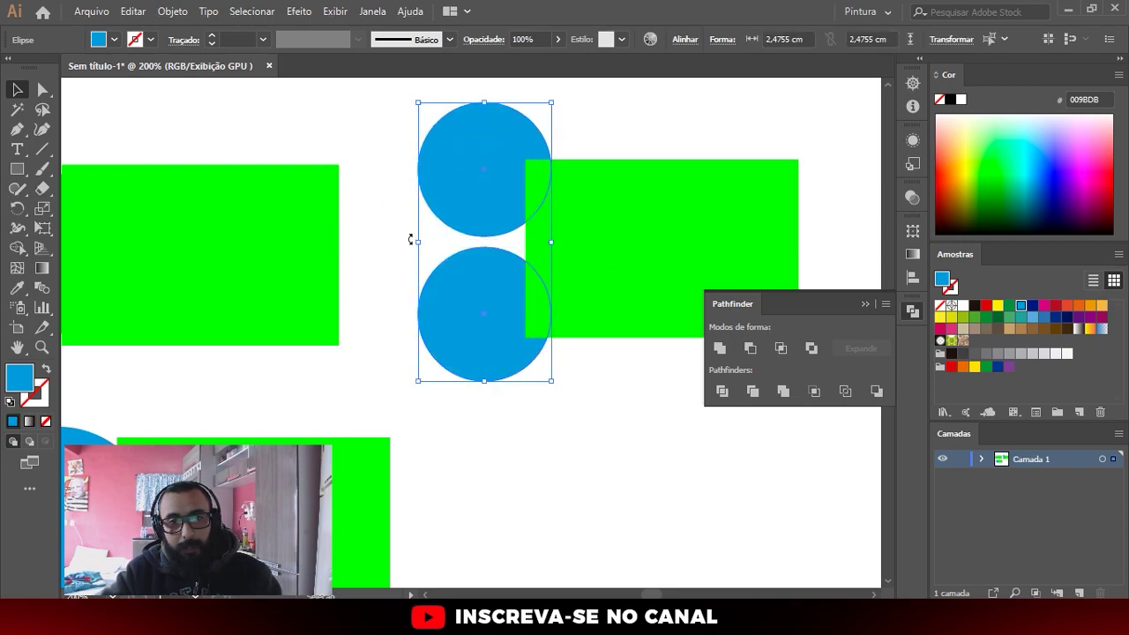
scroll(410, 239, "down", 1)
key("ctrl+shift+bracketleft")
left_click(571, 367)
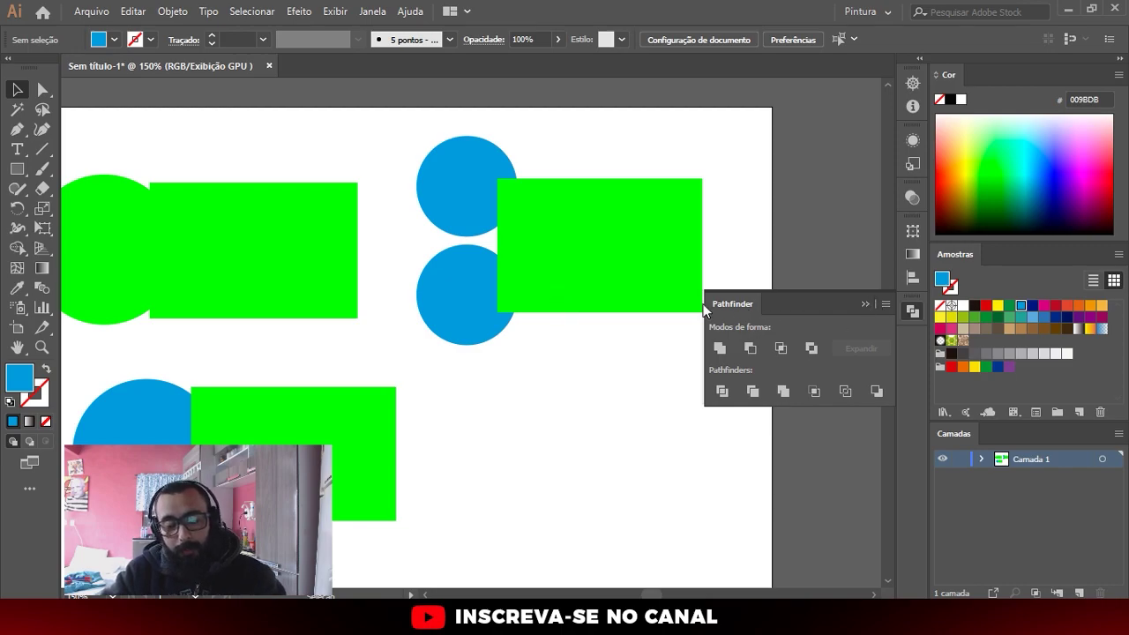
scroll(558, 237, "up", 1)
left_click(557, 235)
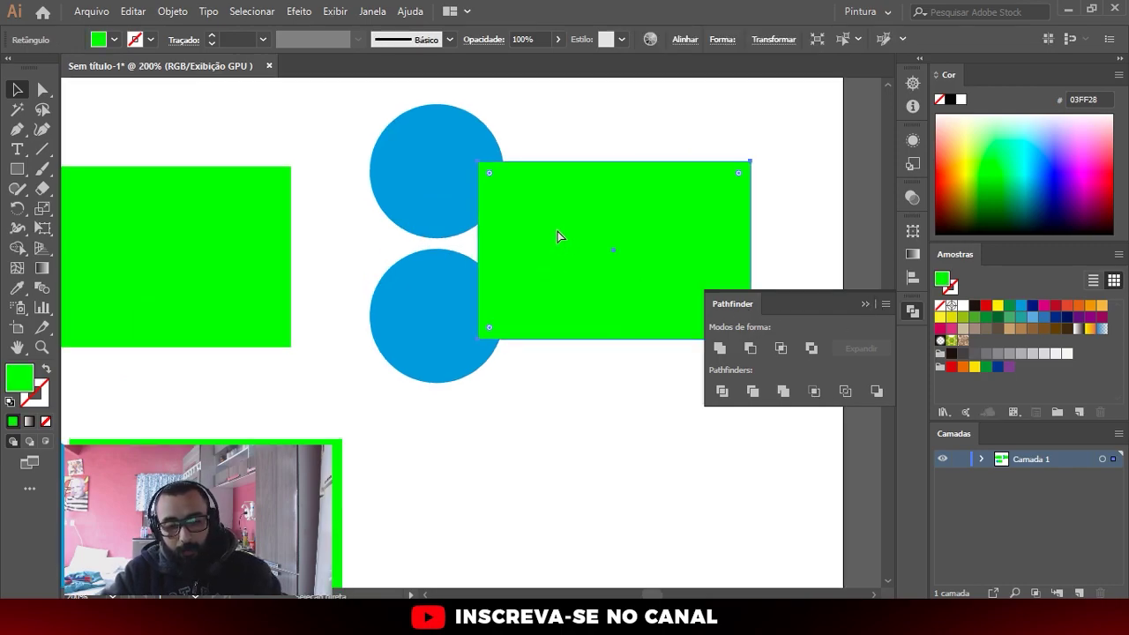
left_click(437, 160, "shift")
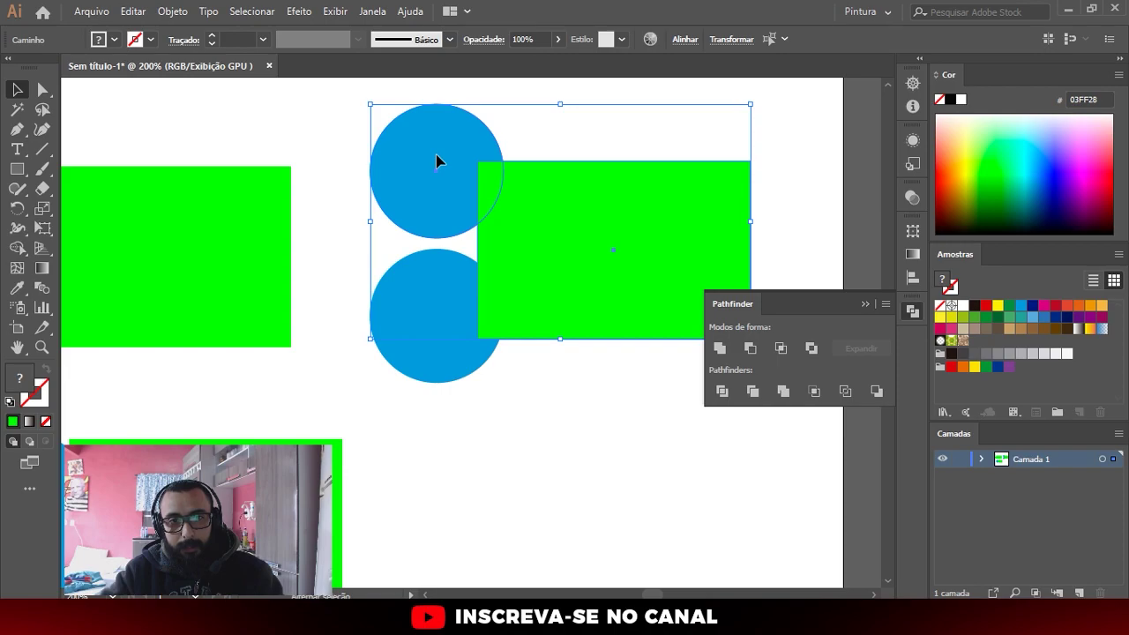
left_click(750, 348)
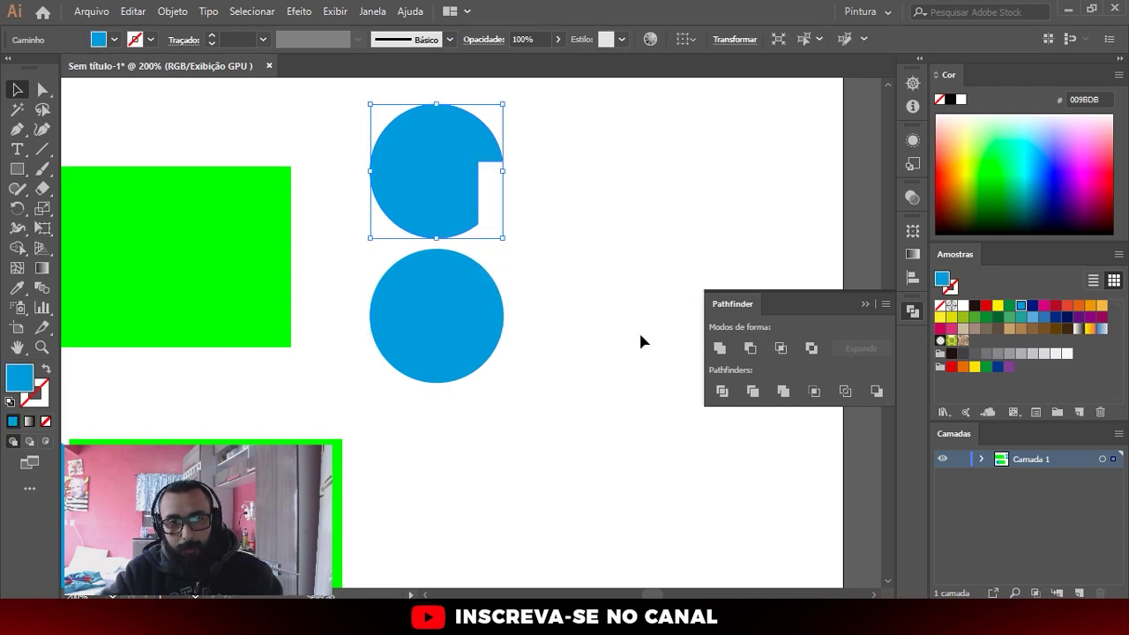
key("ctrl+z")
key("ctrl+z")
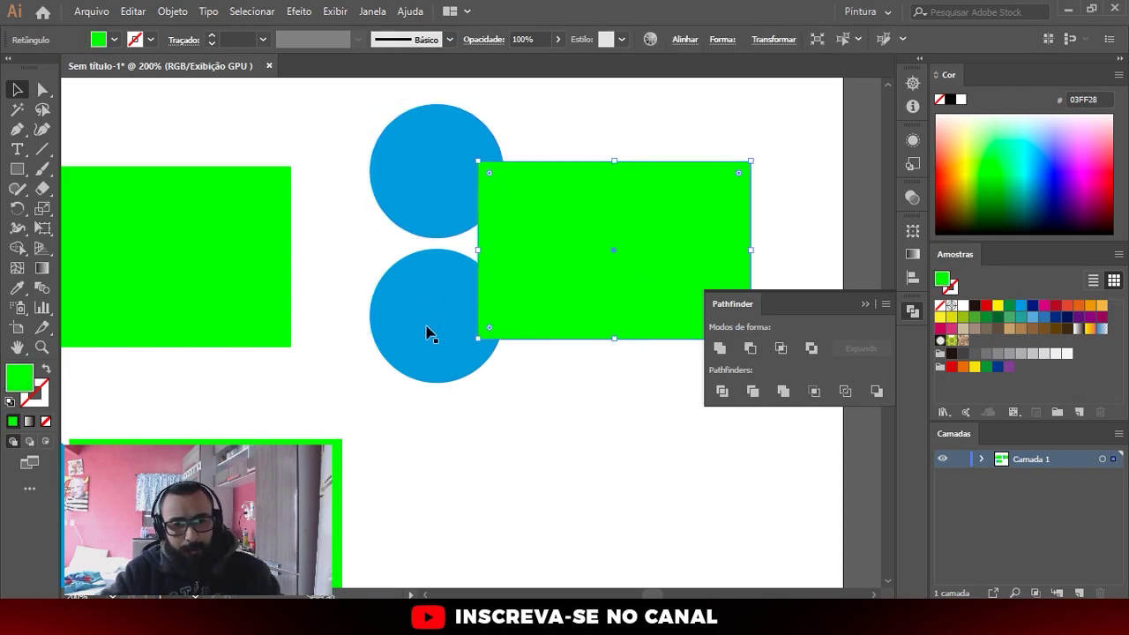
left_click(433, 323, "shift")
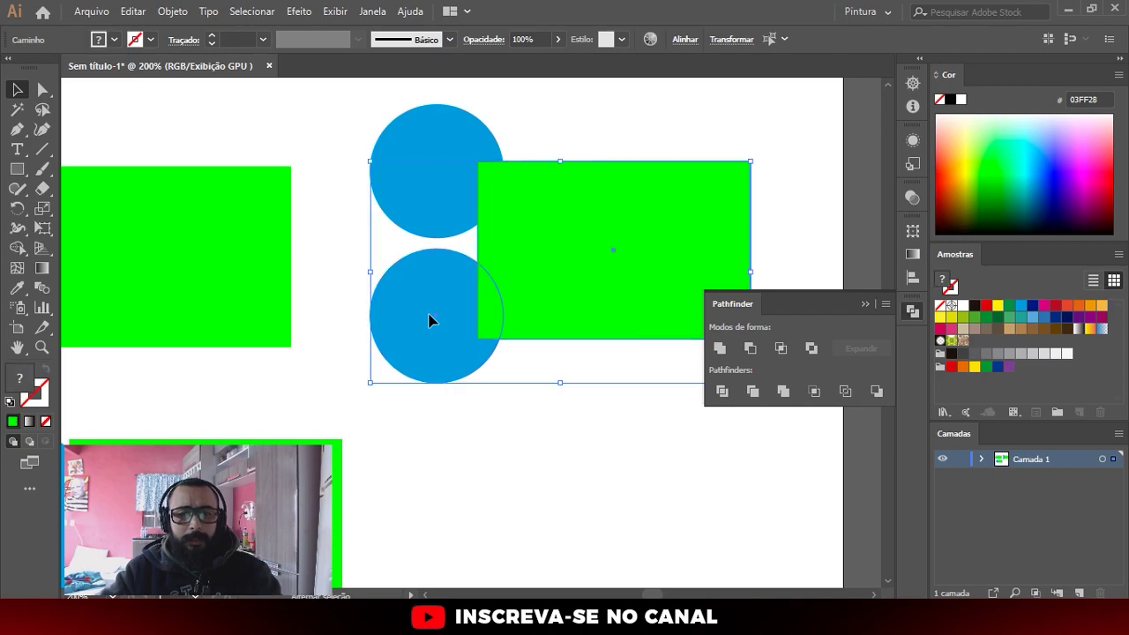
left_click(751, 348)
left_click(552, 389)
scroll(550, 247, "down", 3)
scroll(522, 261, "up", 2)
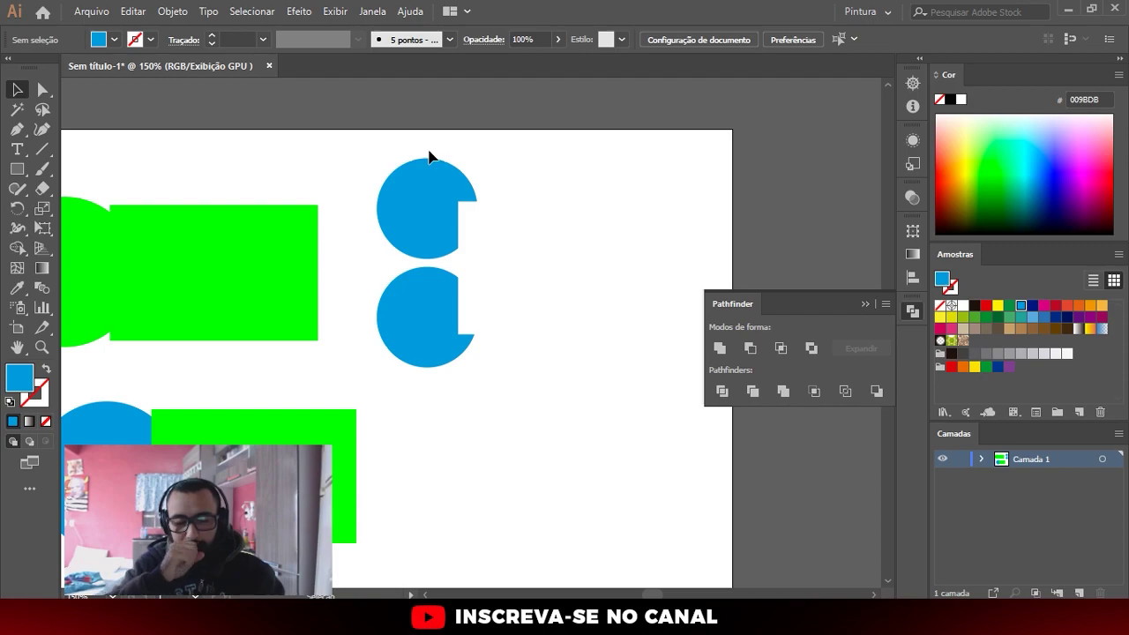
scroll(475, 239, "up", 3)
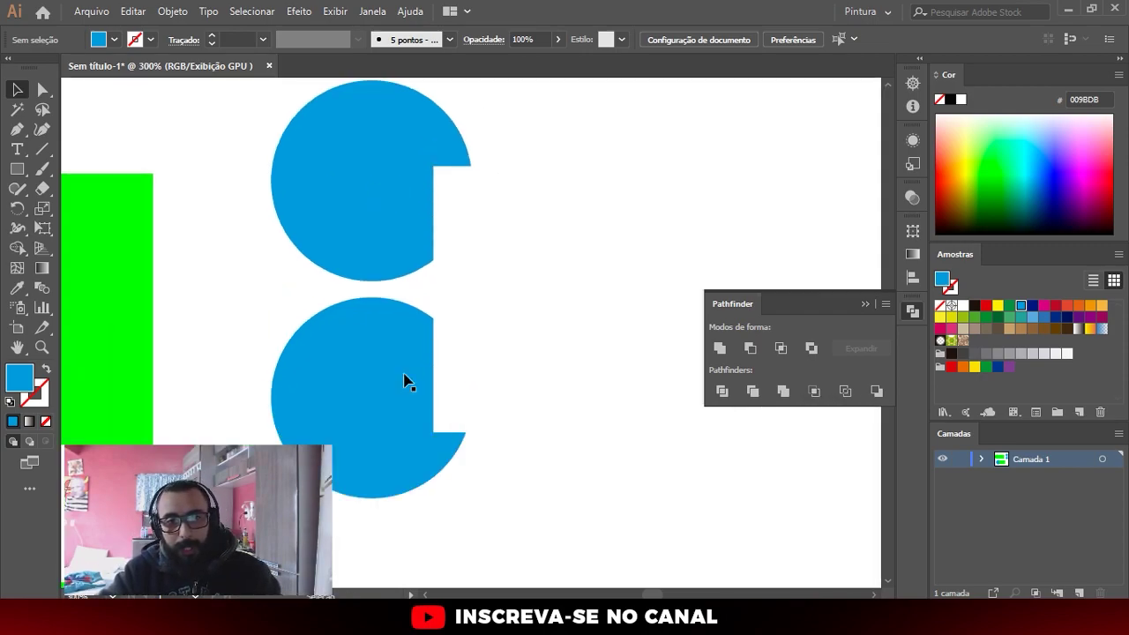
scroll(530, 353, "down", 3)
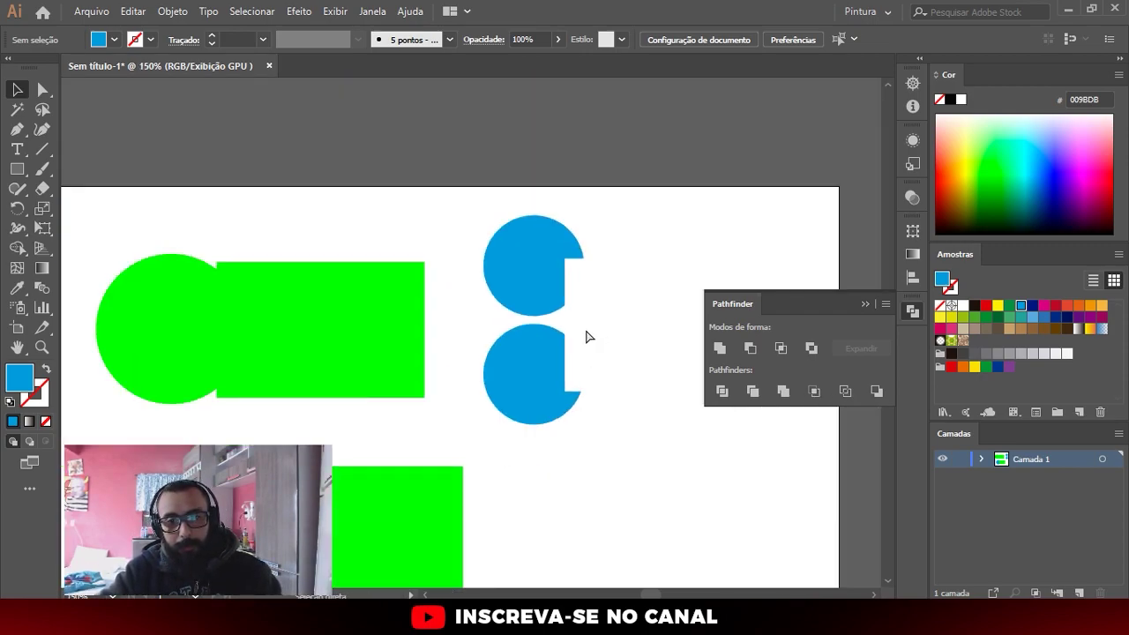
scroll(595, 317, "down", 1)
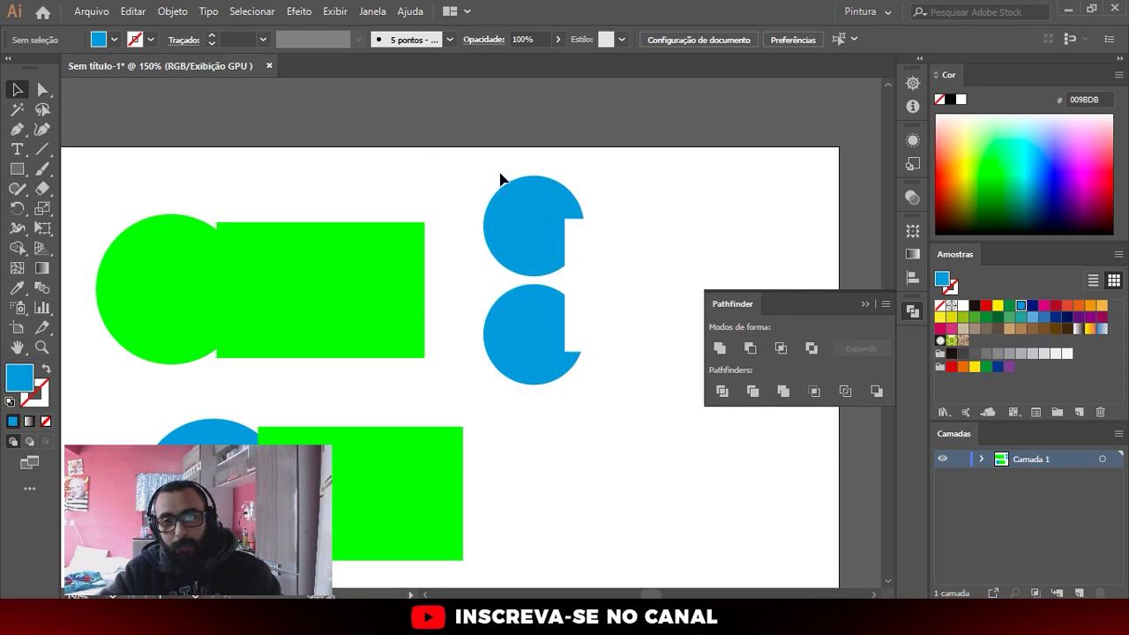
key("ctrl+z")
key("b")
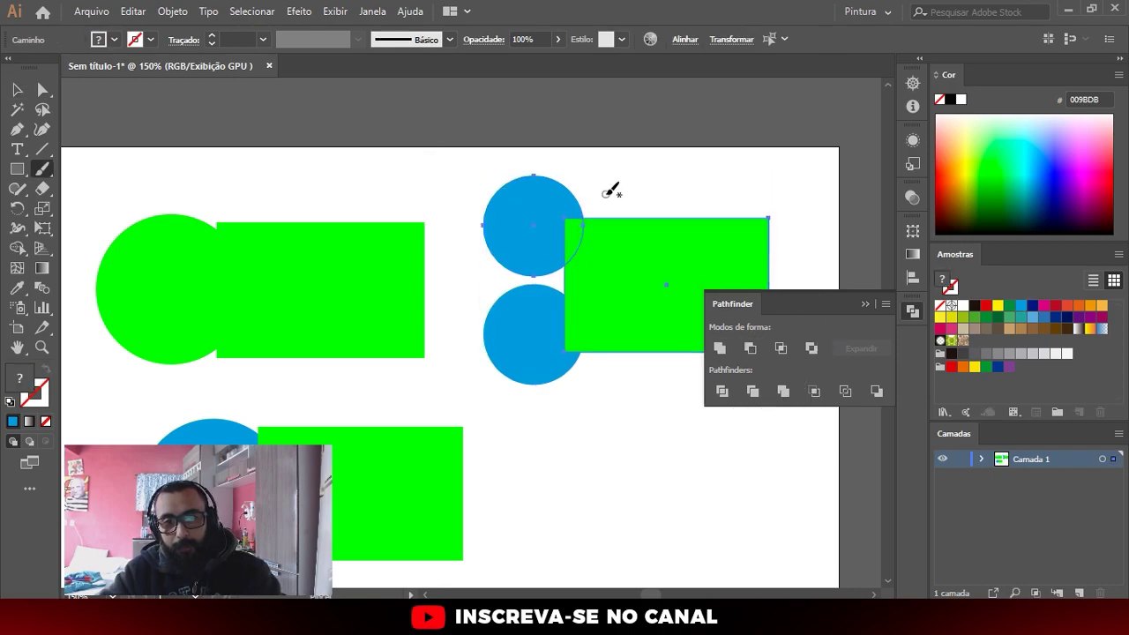
key("v")
left_click(600, 189)
scroll(586, 249, "up", 3)
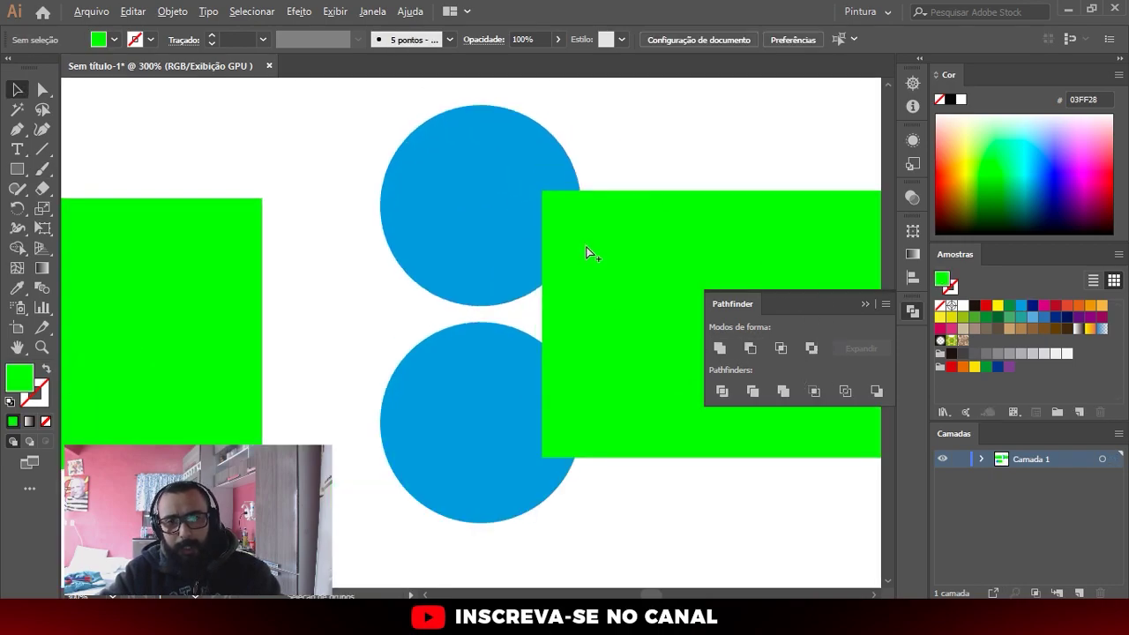
left_click(622, 256)
left_click(485, 147, "shift")
left_click(503, 385, "shift")
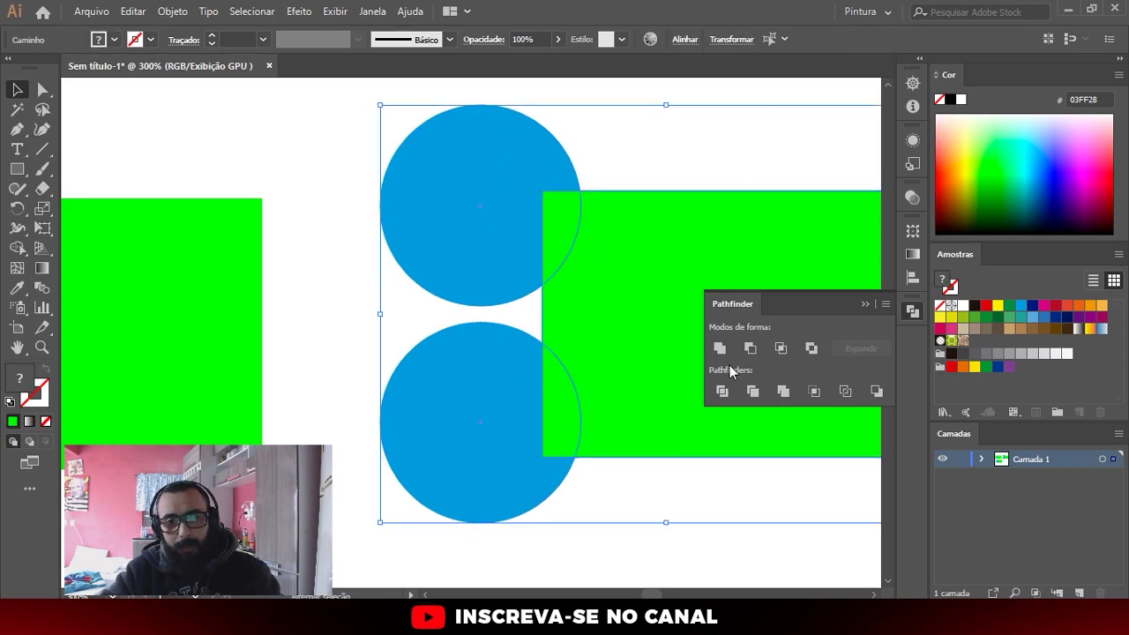
left_click(757, 349)
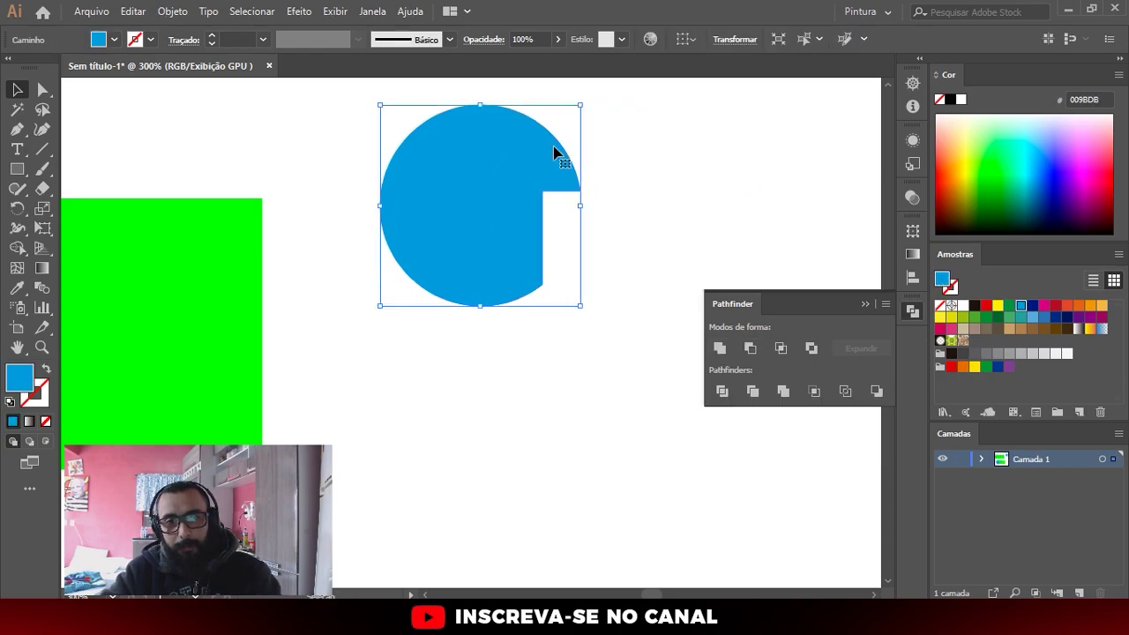
key("ctrl+z")
scroll(612, 266, "down", 5)
scroll(490, 286, "up", 2)
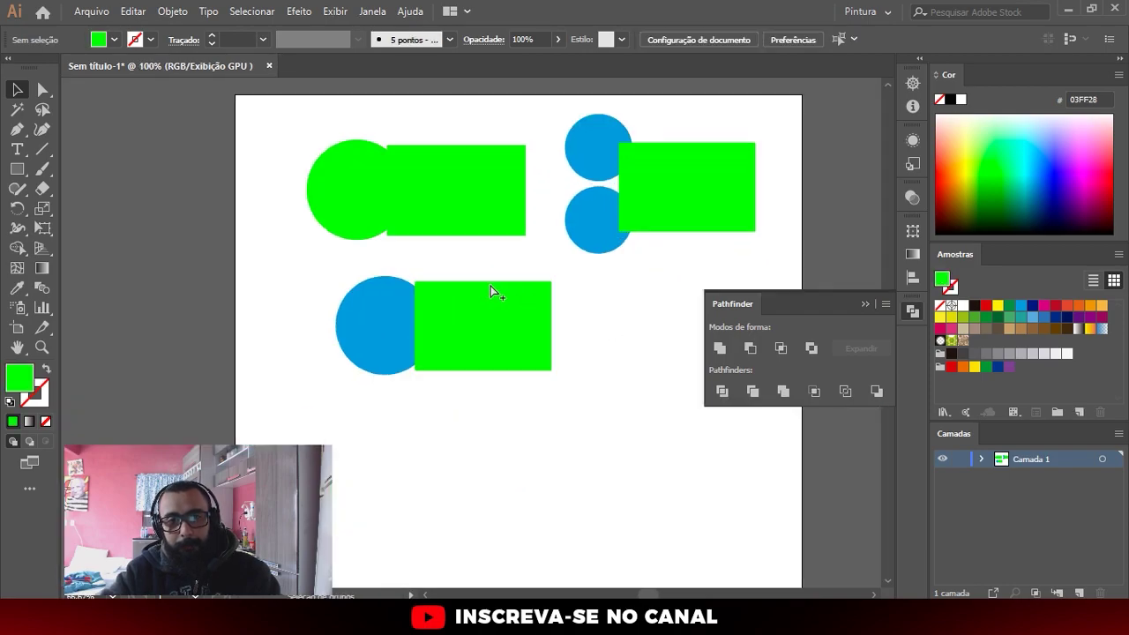
scroll(348, 323, "up", 2)
left_click(347, 327)
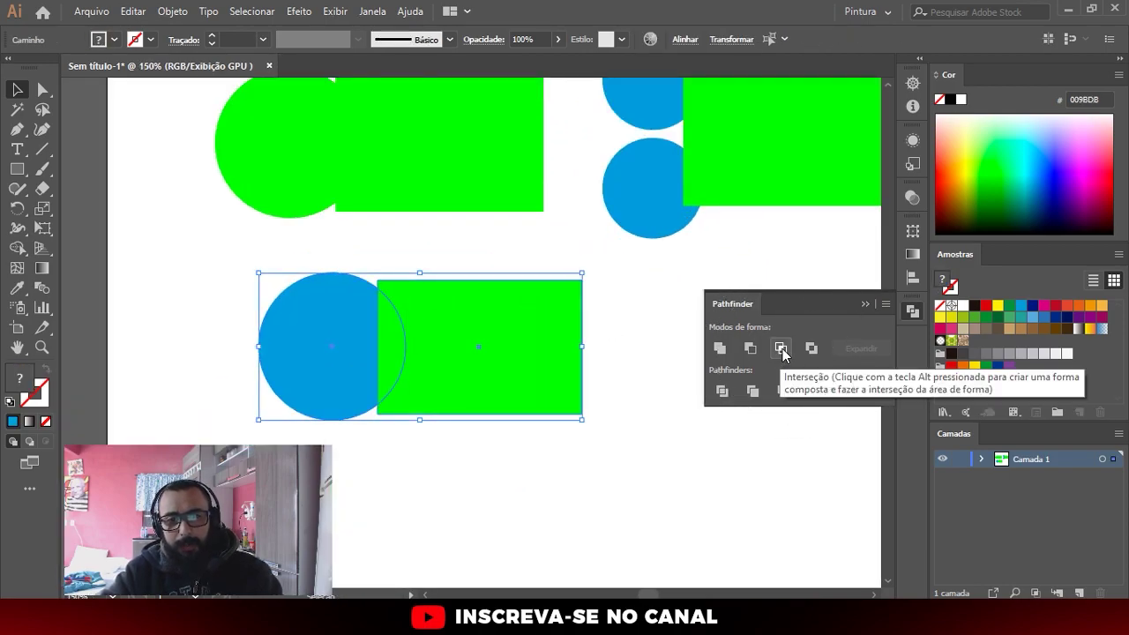
Try Pathfinder Intersect on the pair, then undo it
left_click(781, 349)
key("ctrl+z")
left_click(652, 370)
scroll(396, 317, "up", 2)
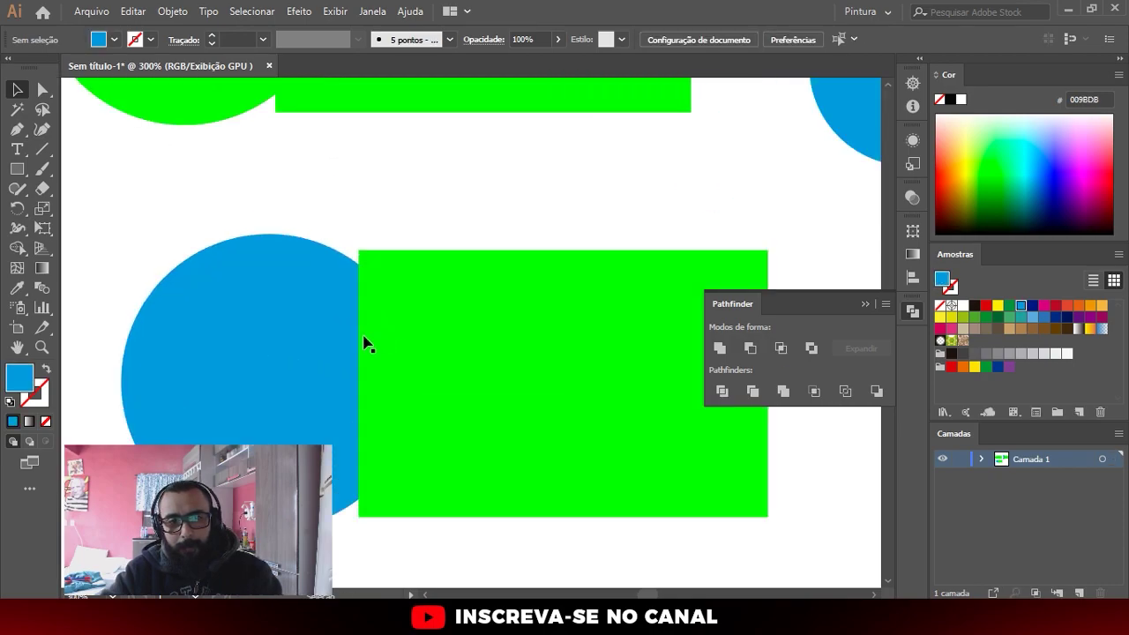
Select the rectangle and circle, try Minus Front, then undo it
left_click(357, 346)
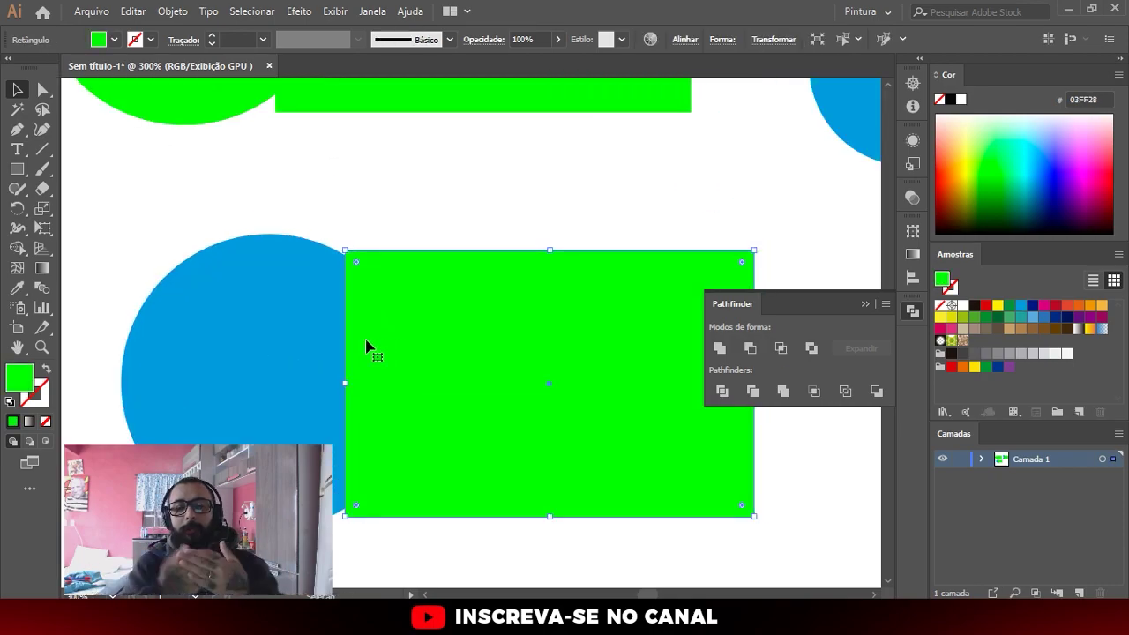
left_click(318, 379, "shift")
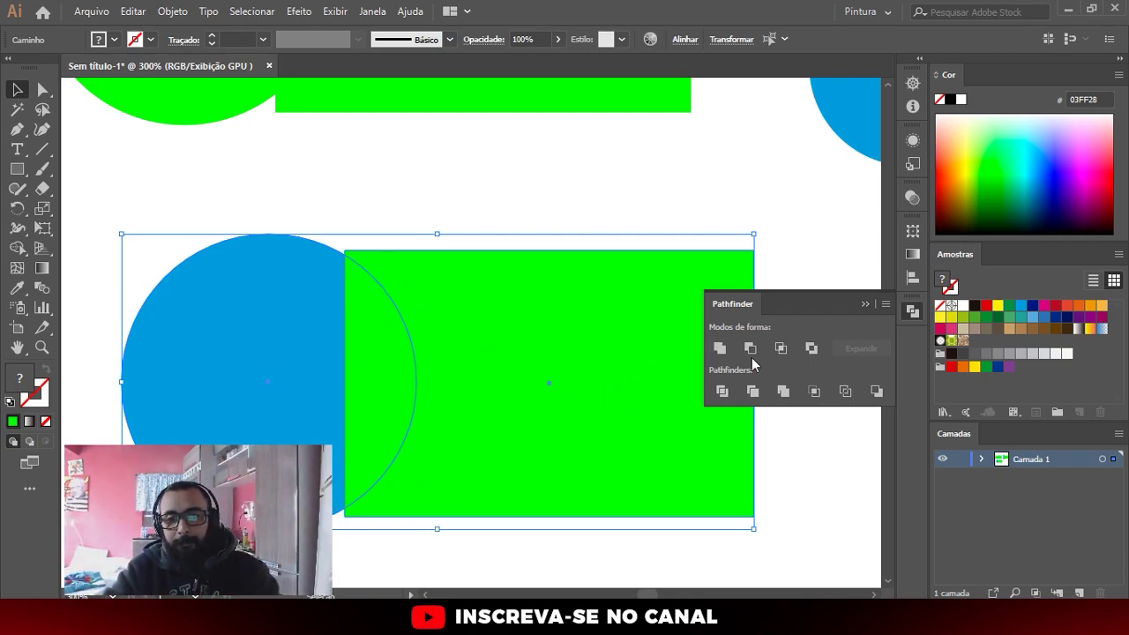
left_click(780, 347)
scroll(391, 294, "down", 2)
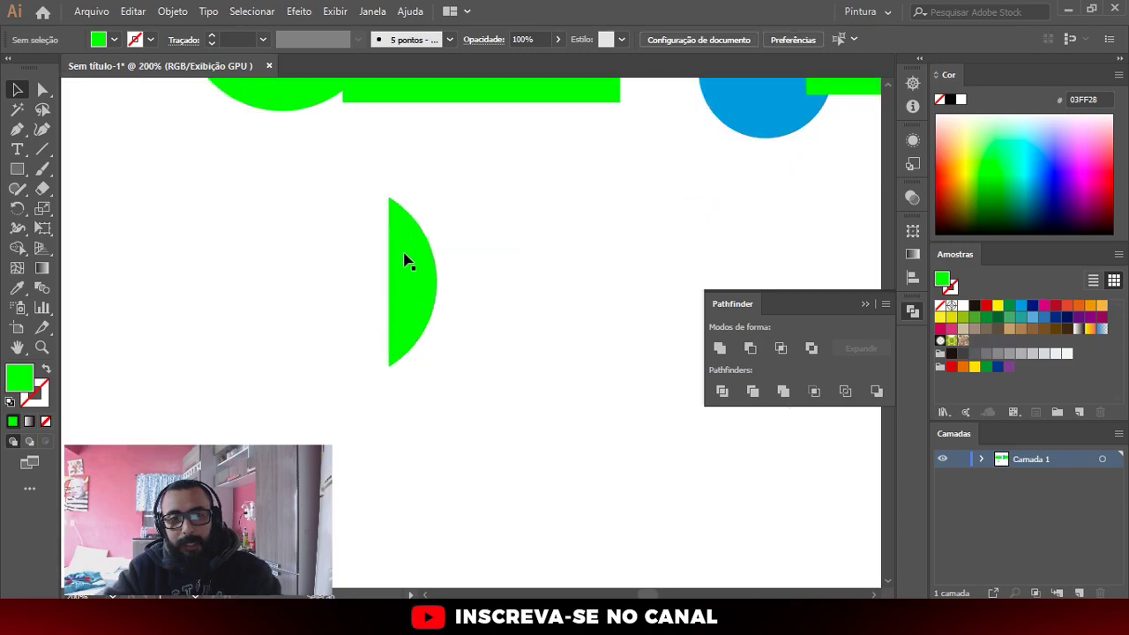
key("ctrl+1")
key("ctrl+z")
key("ctrl+z")
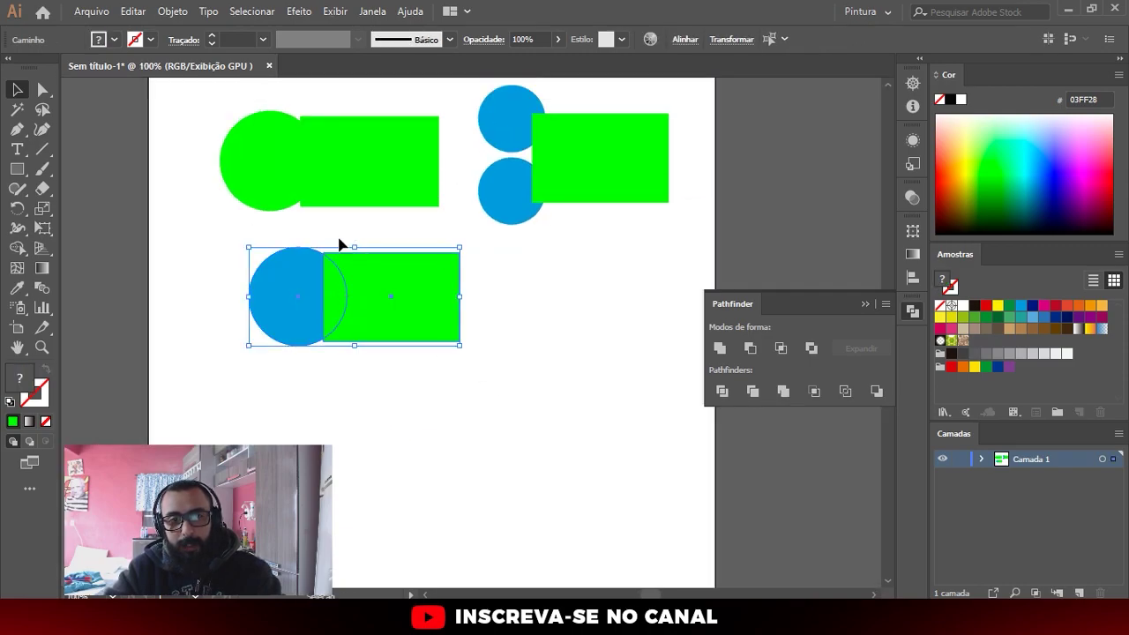
Alt-drag a copy of the circle-rectangle pair to the right
left_click(338, 242)
left_click(315, 258)
left_click_drag(356, 297, 574, 297)
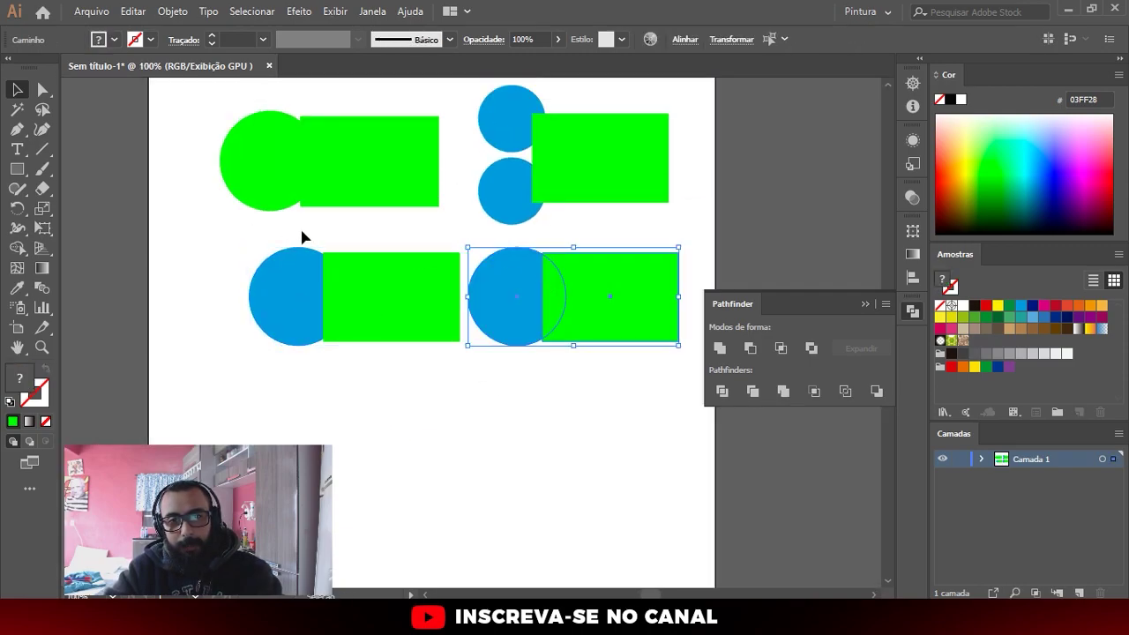
left_click(359, 316)
left_click(320, 402)
scroll(321, 403, "up", 2)
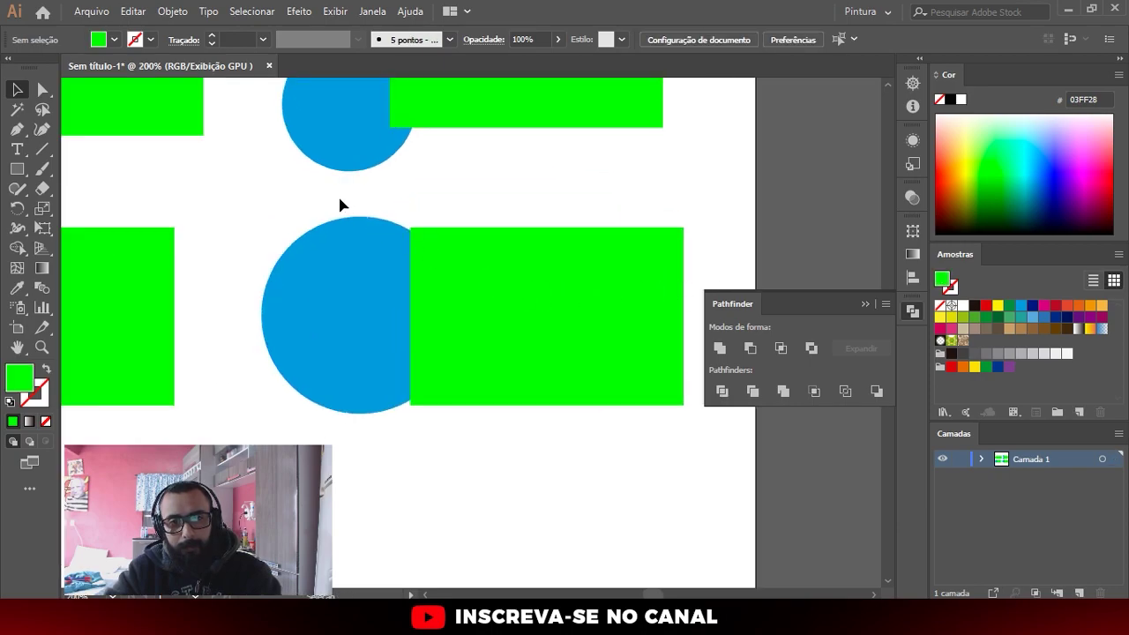
left_click_drag(541, 358, 569, 363)
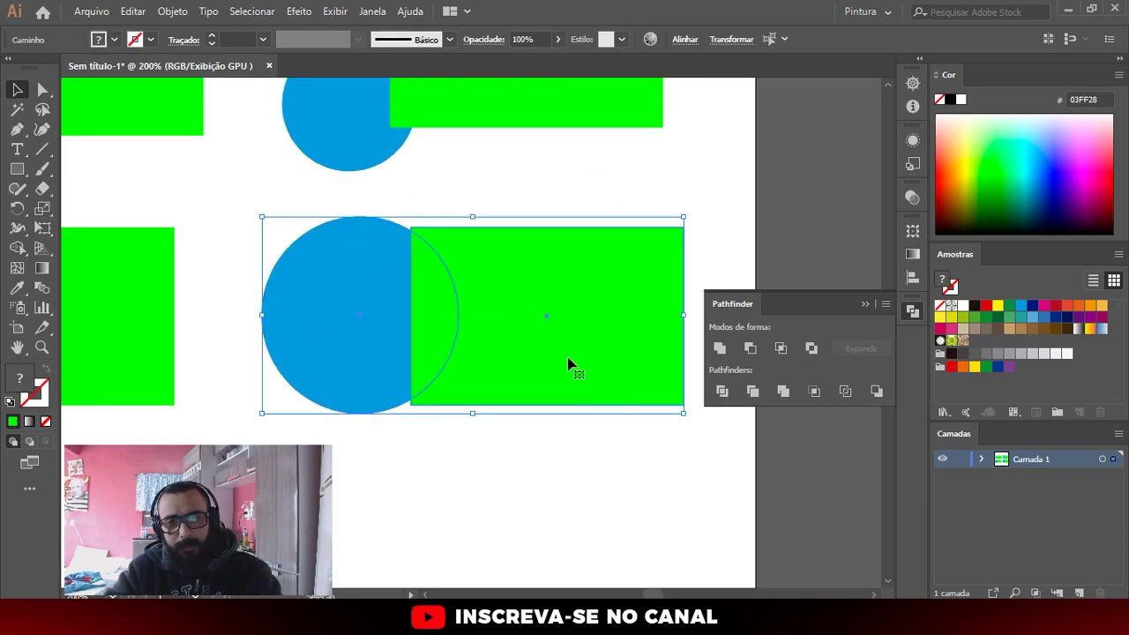
left_click(811, 349)
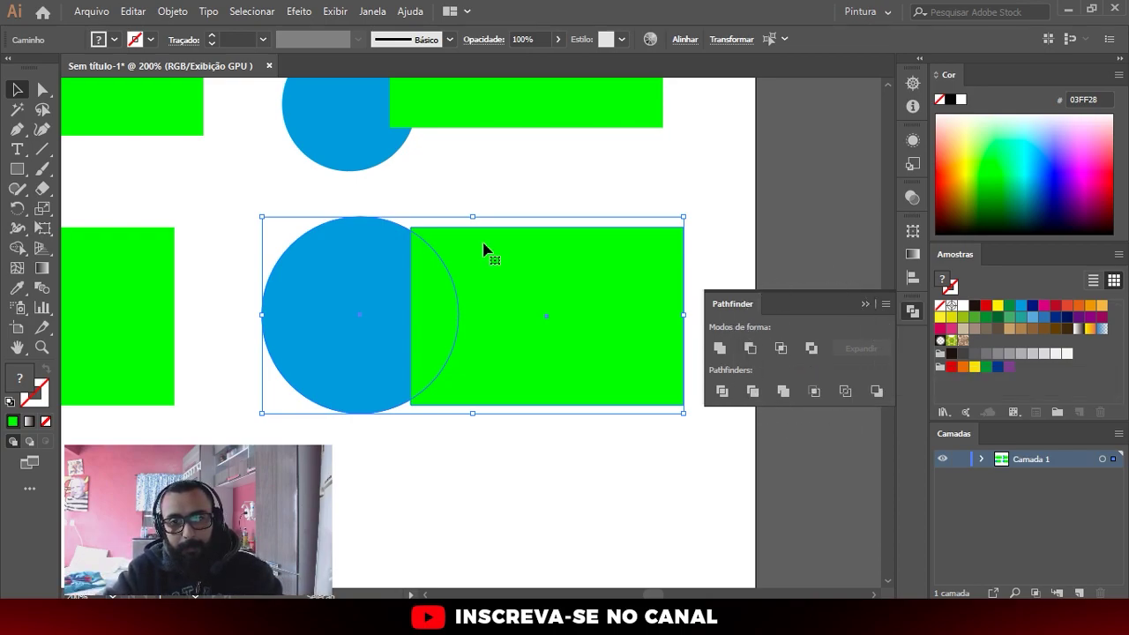
left_click(811, 349)
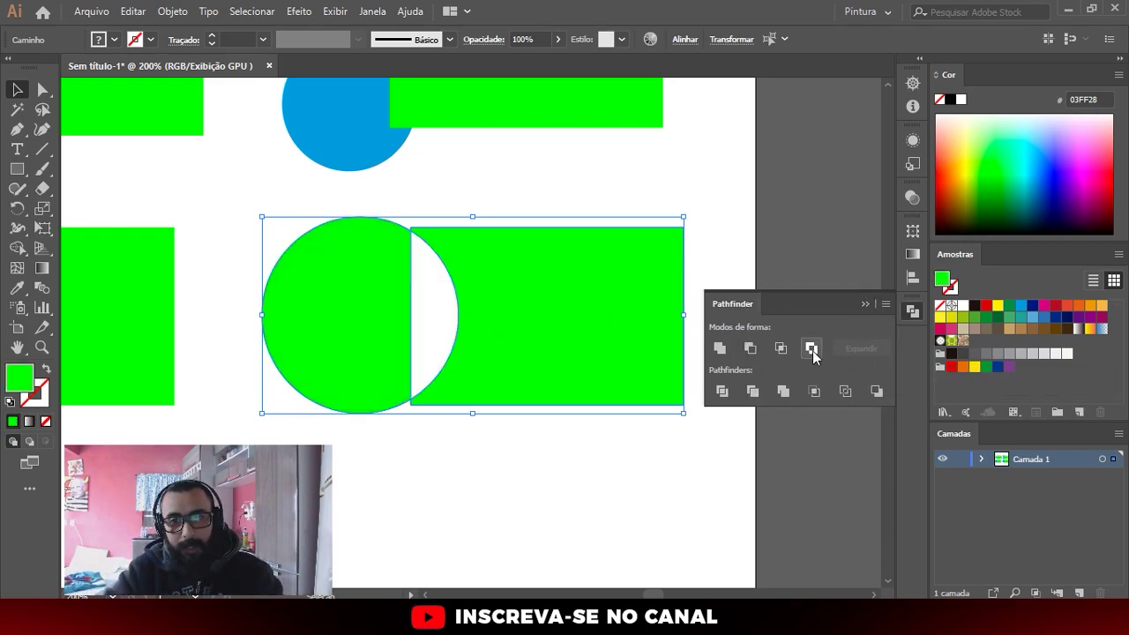
scroll(449, 270, "down", 3)
left_click(472, 357)
scroll(462, 263, "up", 2)
scroll(463, 262, "up", 3)
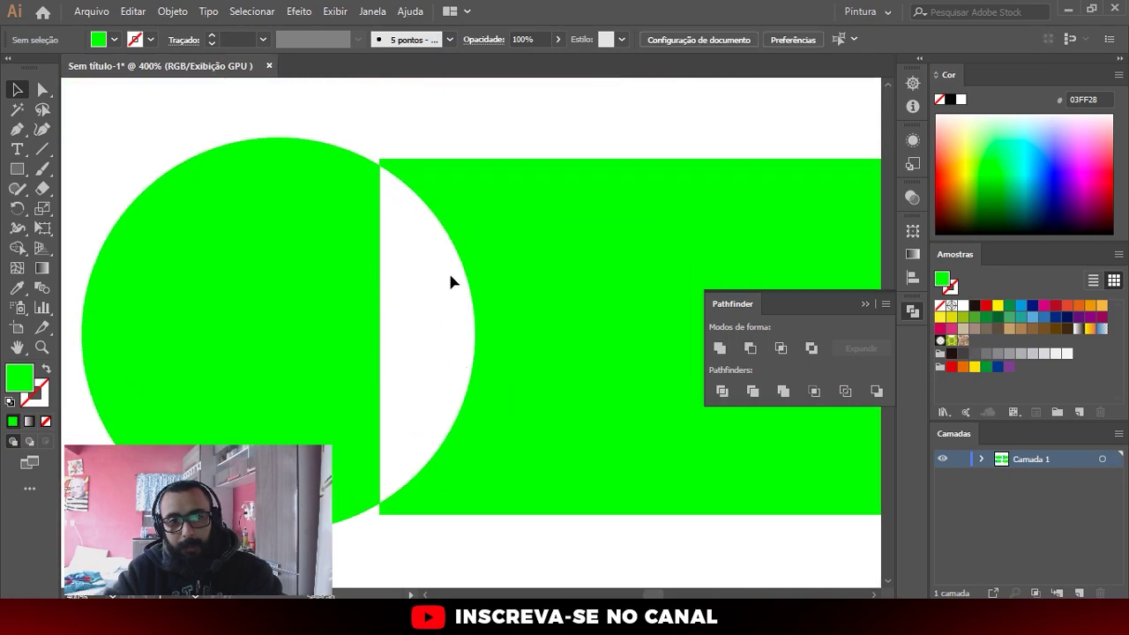
left_click(536, 270)
scroll(520, 371, "down", 2)
key("a")
mouse_move(517, 326)
left_mouse_down()
mouse_move(608, 348)
mouse_move(607, 380)
left_mouse_up()
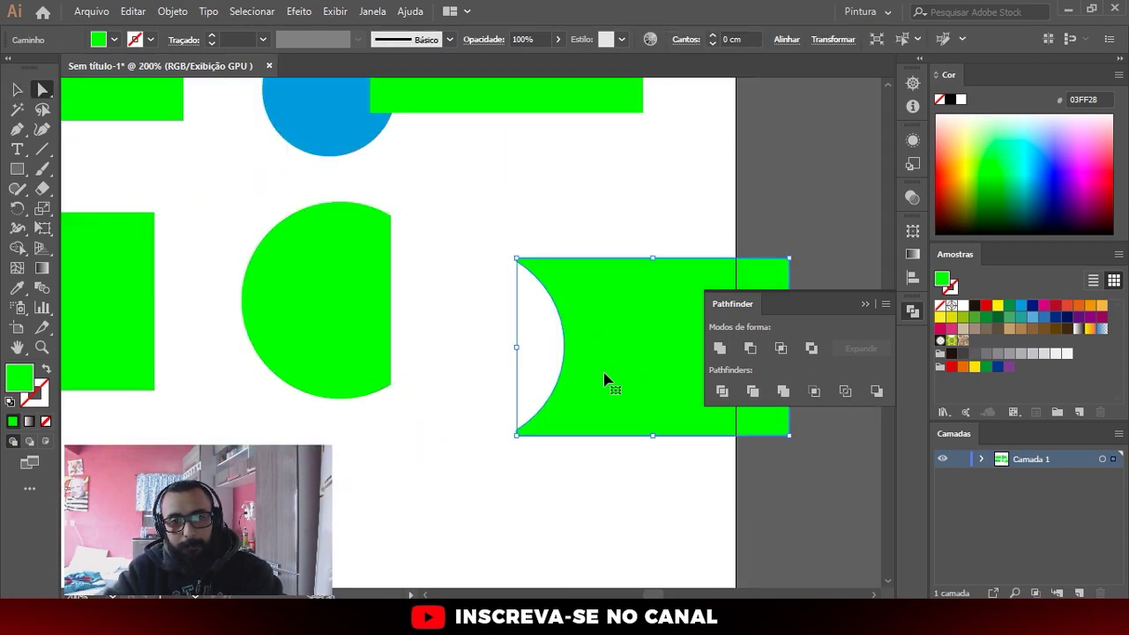
key("ctrl+z")
key("v")
left_click(568, 301)
key("ctrl+z")
scroll(567, 301, "down", 4)
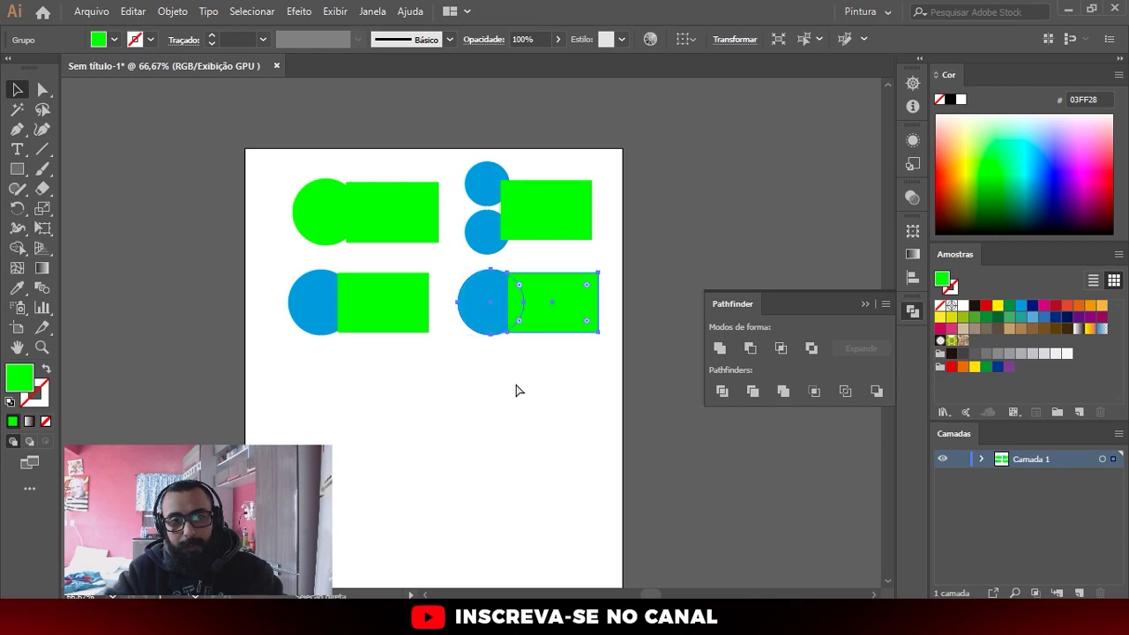
left_click(511, 385)
scroll(518, 324, "up", 3)
left_click(518, 324)
Alt-drag a copy of the circle-rectangle pair below
scroll(529, 259, "down", 3)
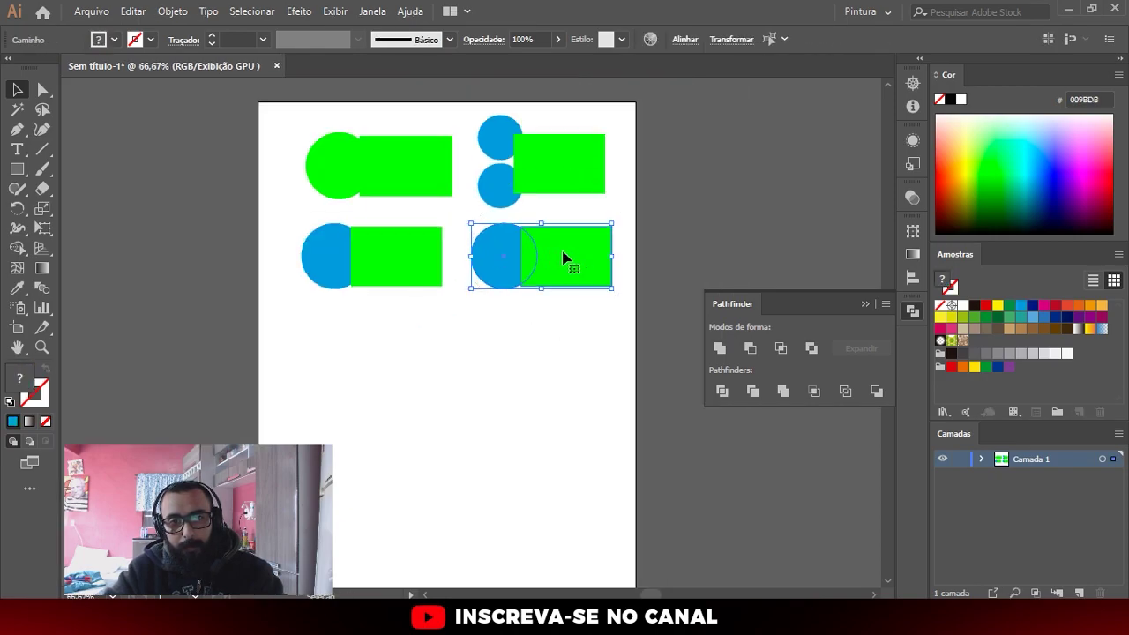
left_click_drag(567, 260, 422, 344)
left_click(336, 305)
scroll(336, 305, "up", 3)
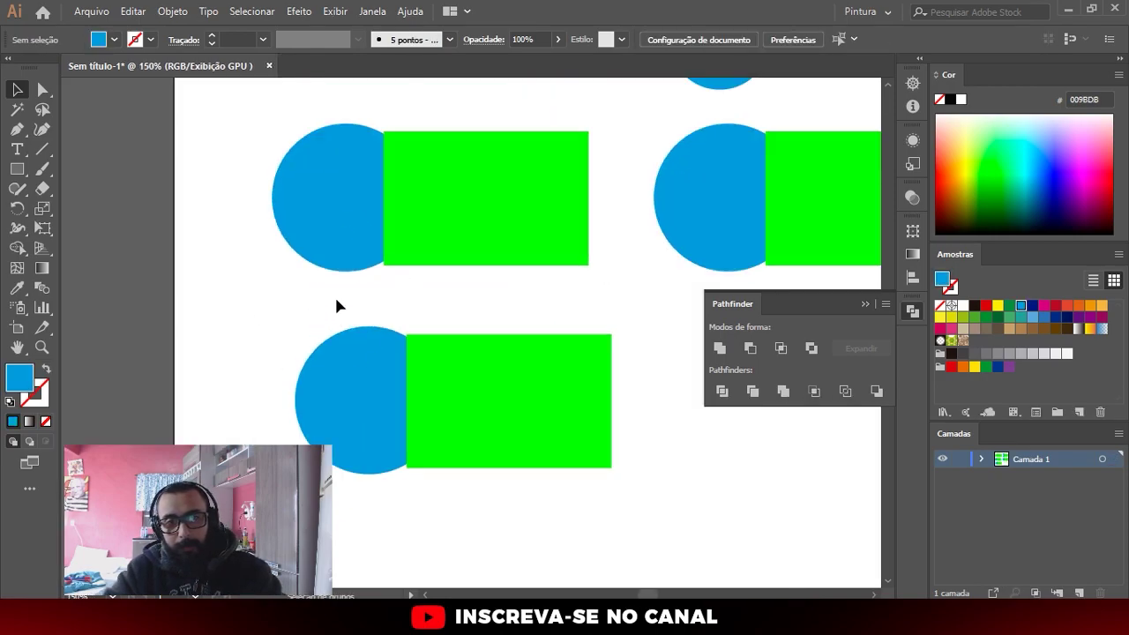
Reduce the left pair to its overlap with Pathfinder Intersect
left_click_drag(547, 247, 431, 279)
left_click_drag(186, 138, 265, 203)
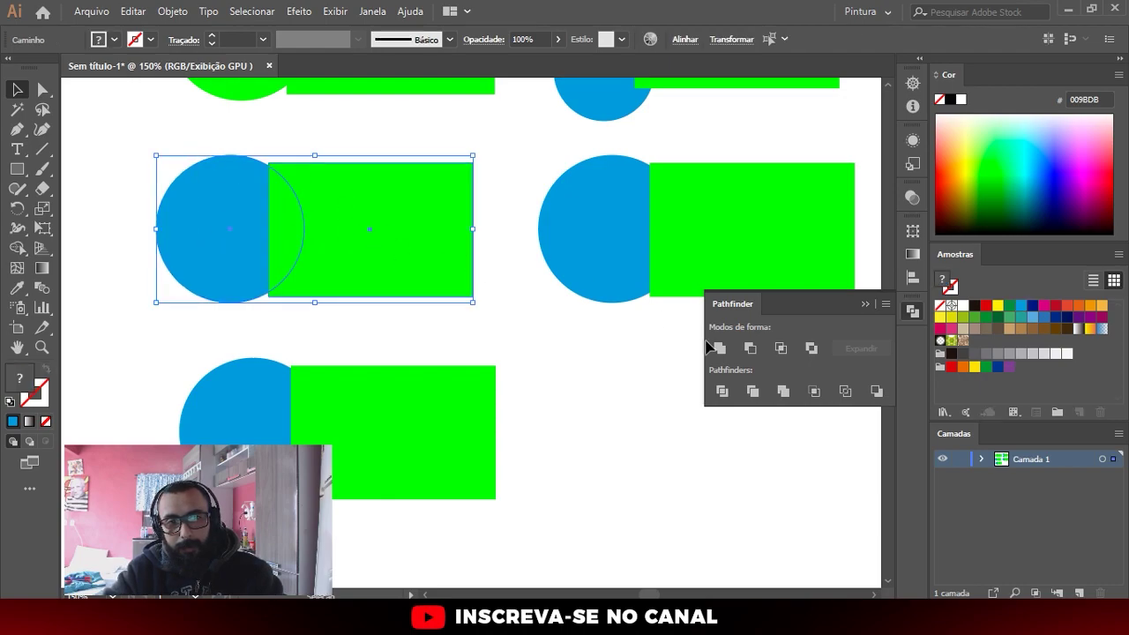
left_click(781, 348)
Apply Pathfinder Exclude to the right pair, then zoom out to see the page
left_click_drag(600, 146, 689, 264)
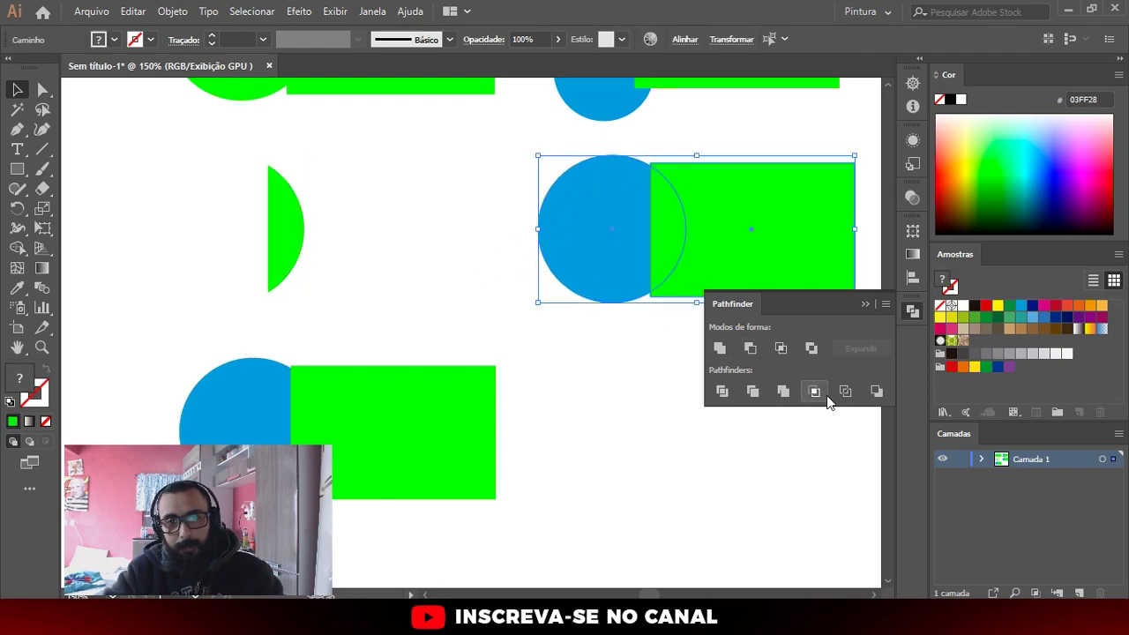
left_click(811, 347)
left_click(534, 320)
key("ctrl+0")
key("ctrl+1")
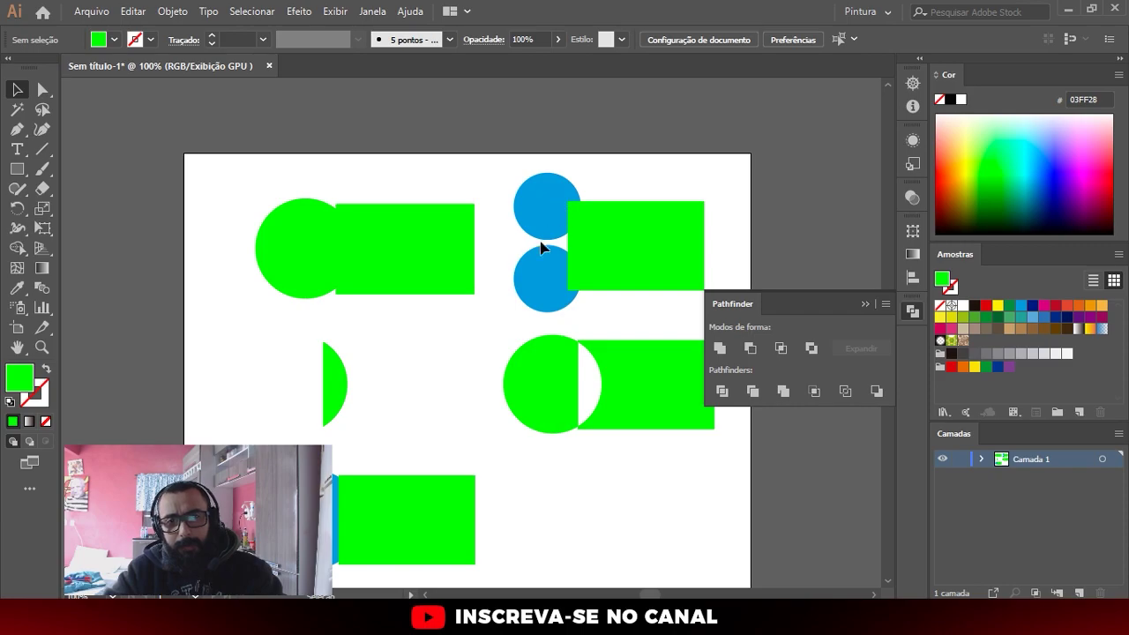
left_click(381, 221)
left_click(557, 534)
scroll(411, 509, "down", 1)
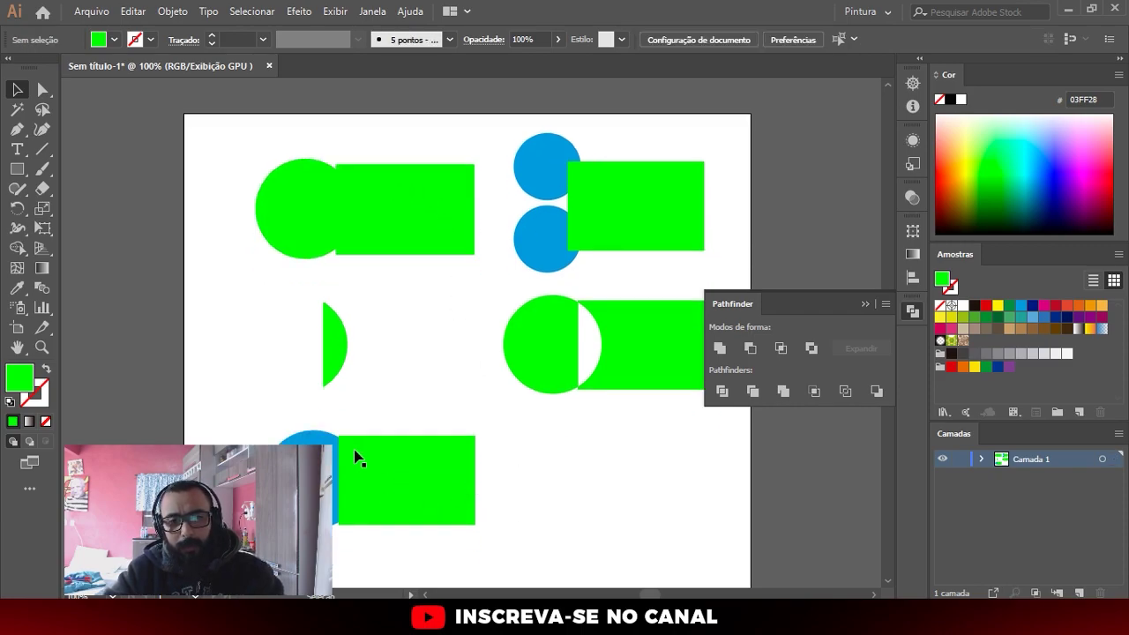
key("ctrl+minus")
key("ctrl+minus")
scroll(421, 470, "up", 2)
Drag the bottom green rectangle's top edge up to make it taller
left_click(410, 423)
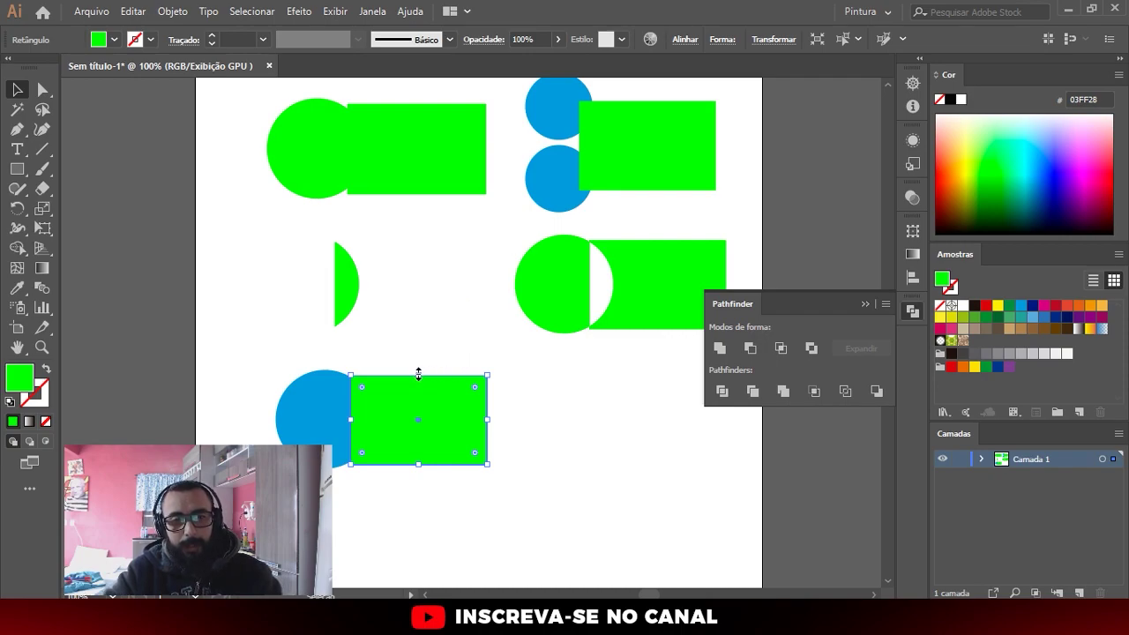
left_click_drag(419, 373, 420, 360)
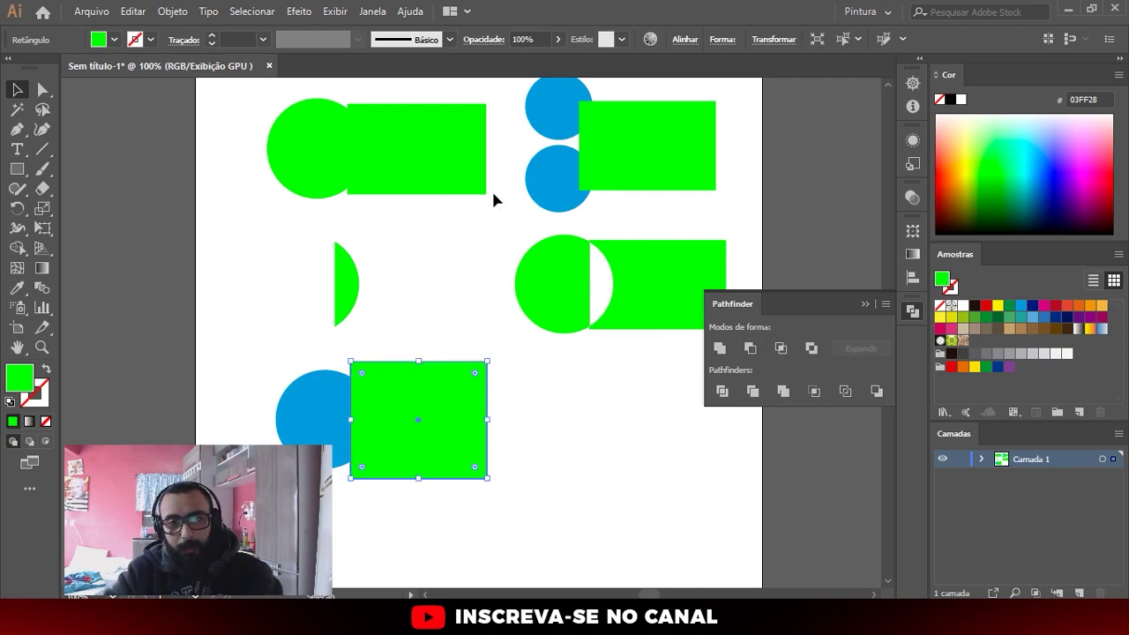
scroll(335, 167, "up", 3)
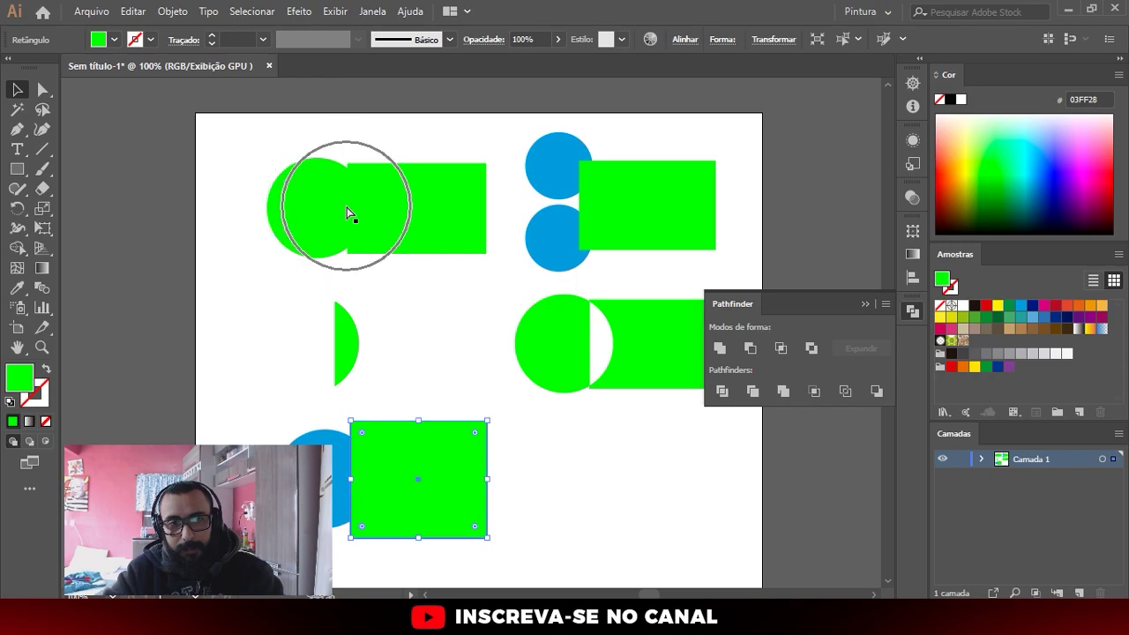
Cut the rectangle out of the upper blue circle with Minus Front
left_click(564, 179)
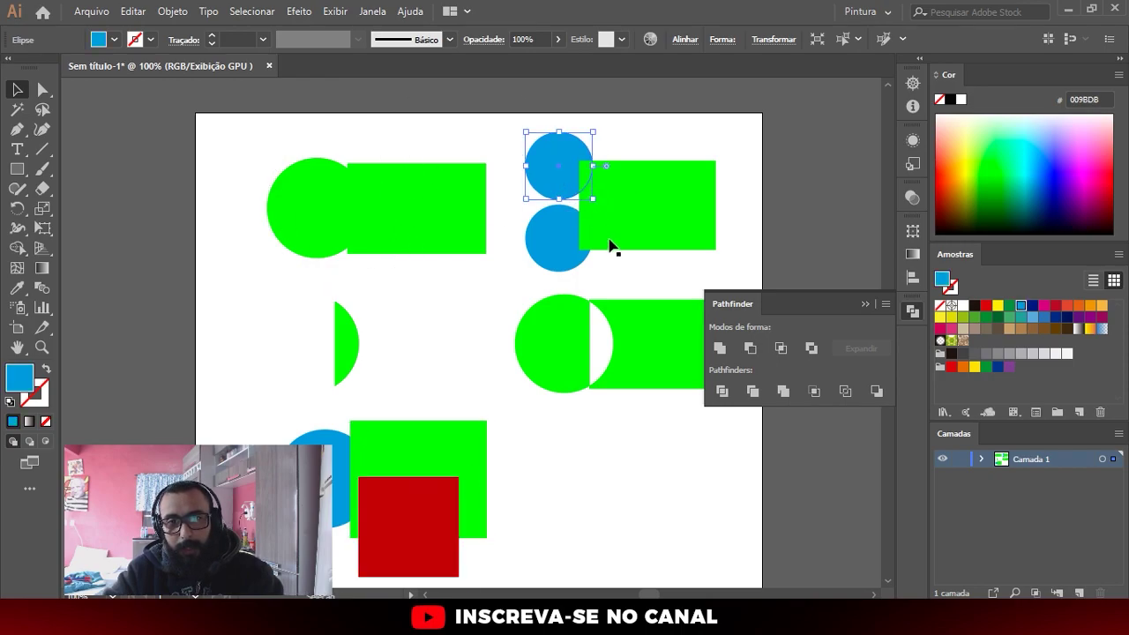
left_click(584, 245)
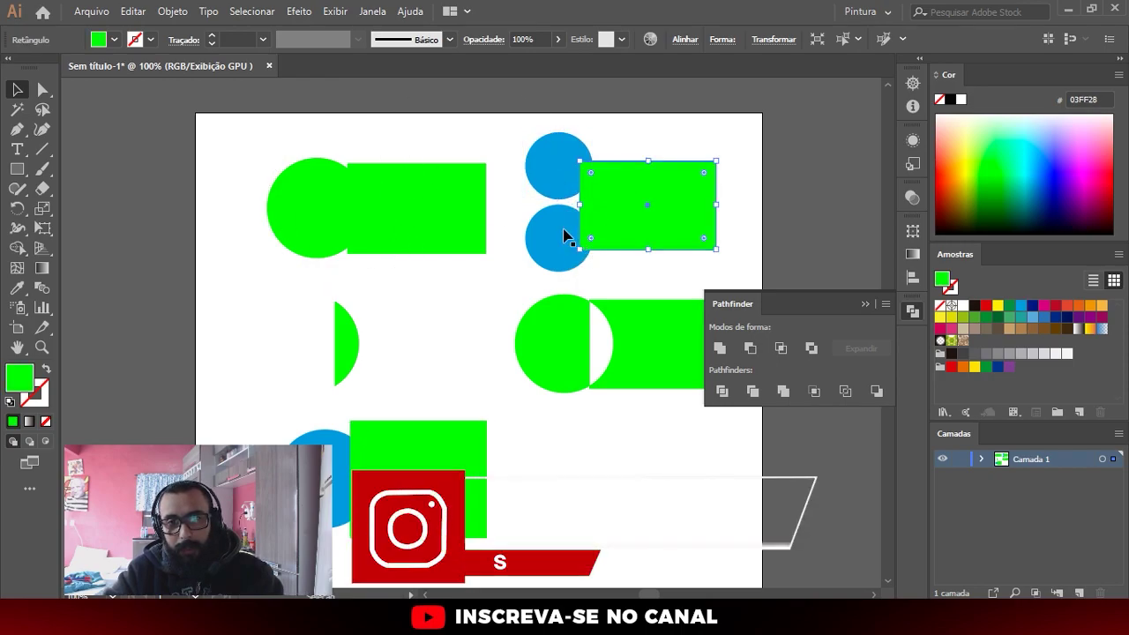
left_click(559, 157, "shift")
left_click(749, 348)
Paste the rectangle over the lower blue circle and notch it with Minus Front
key("ctrl+shift+v")
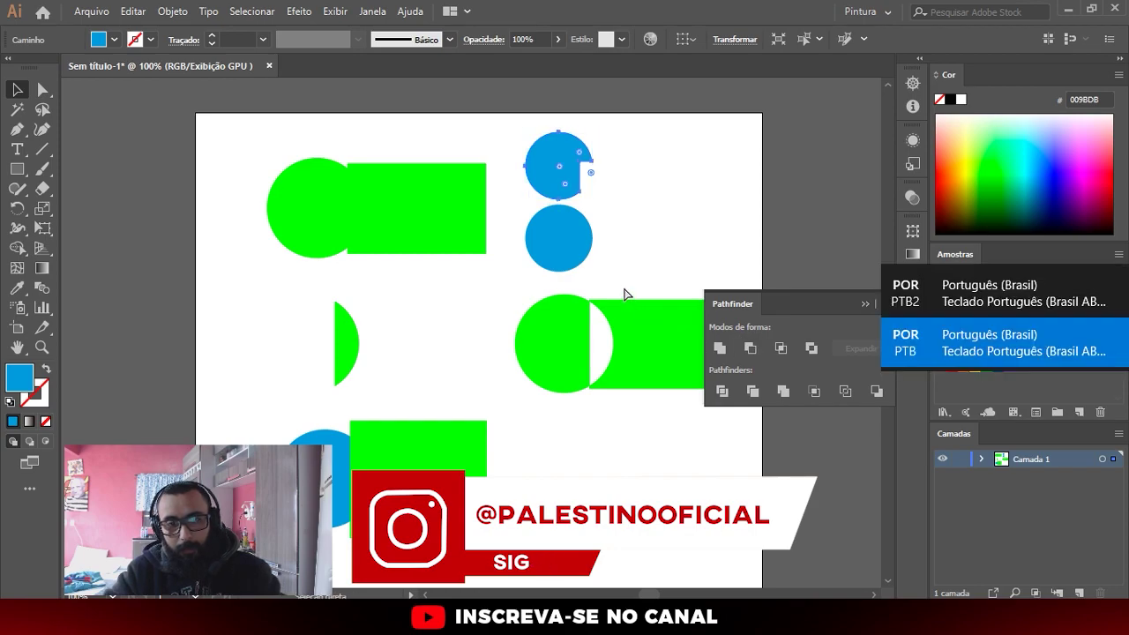
left_click_drag(617, 181, 617, 253)
left_click(554, 227, "shift")
left_click(749, 347)
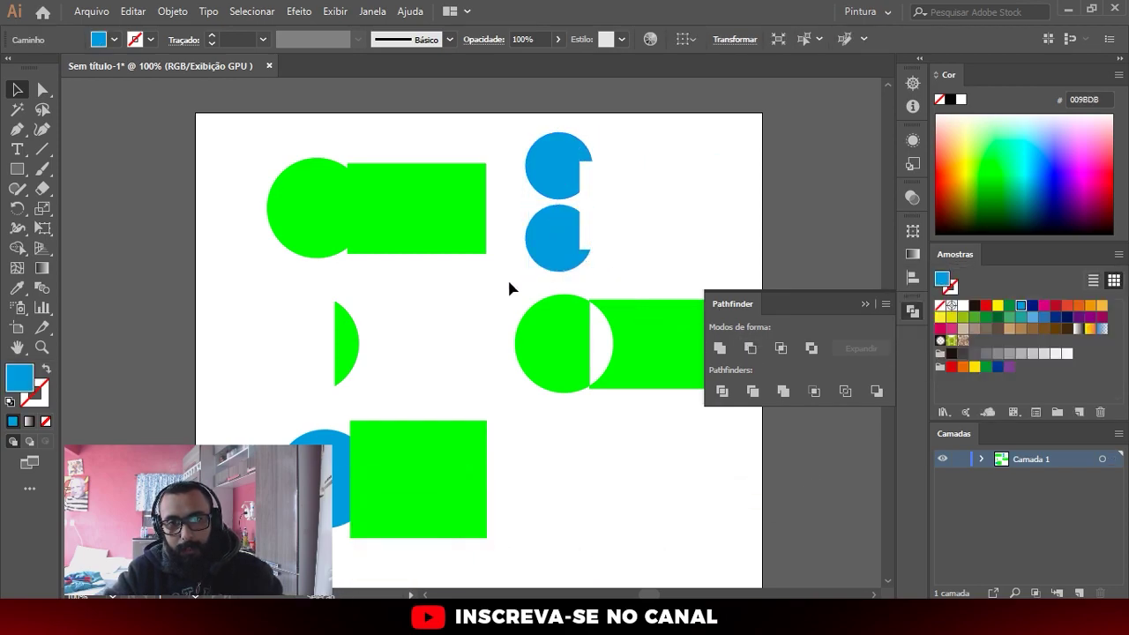
left_click(508, 284)
scroll(315, 292, "down", 3)
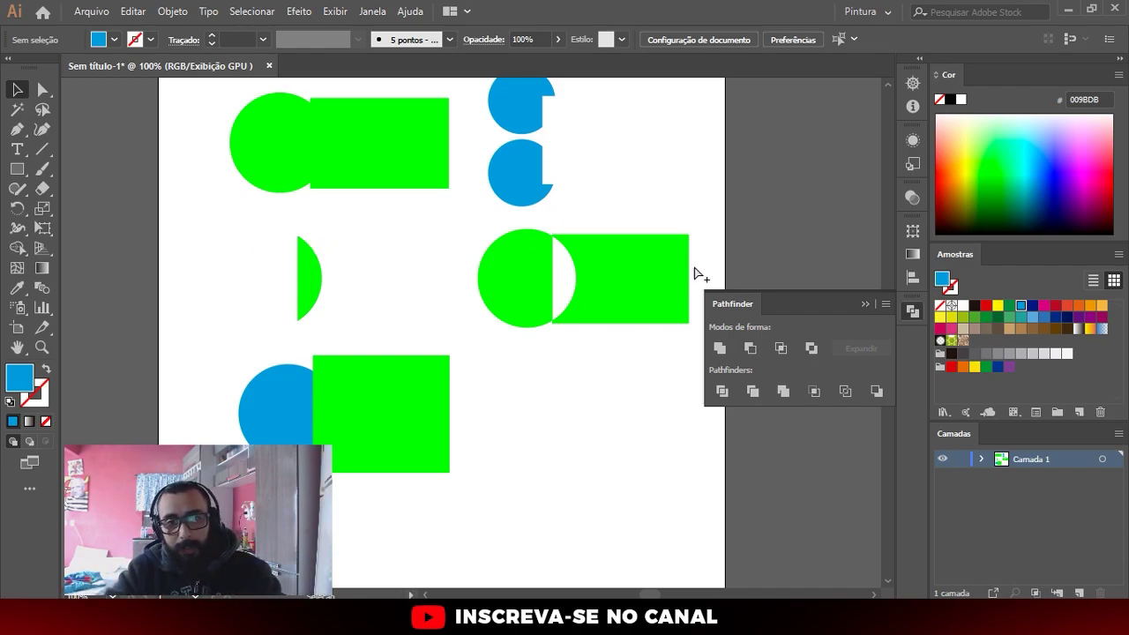
scroll(695, 273, "up", 2)
scroll(426, 270, "down", 2)
scroll(232, 403, "up", 2)
left_click(379, 323)
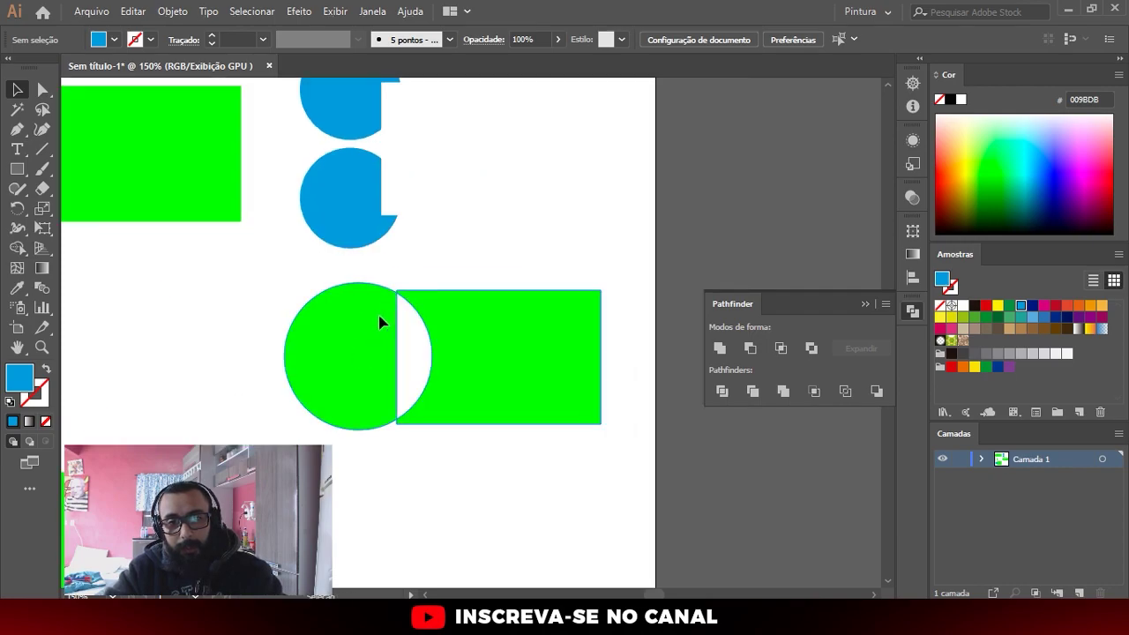
left_click(379, 323)
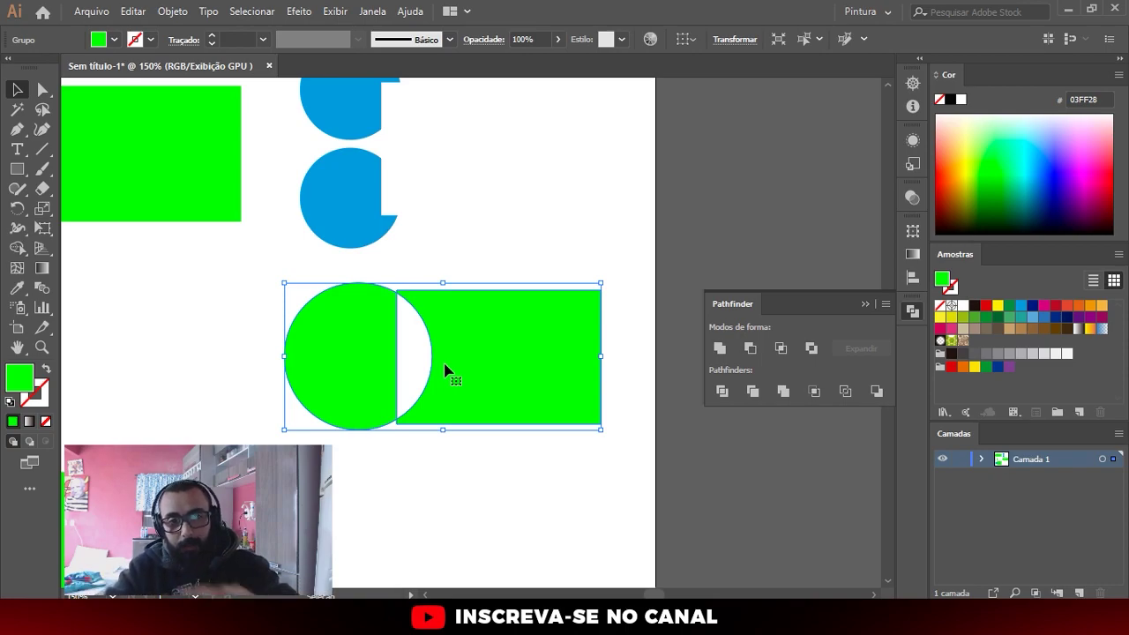
scroll(532, 150, "down", 2)
scroll(531, 322, "down", 2)
scroll(396, 438, "left", 3)
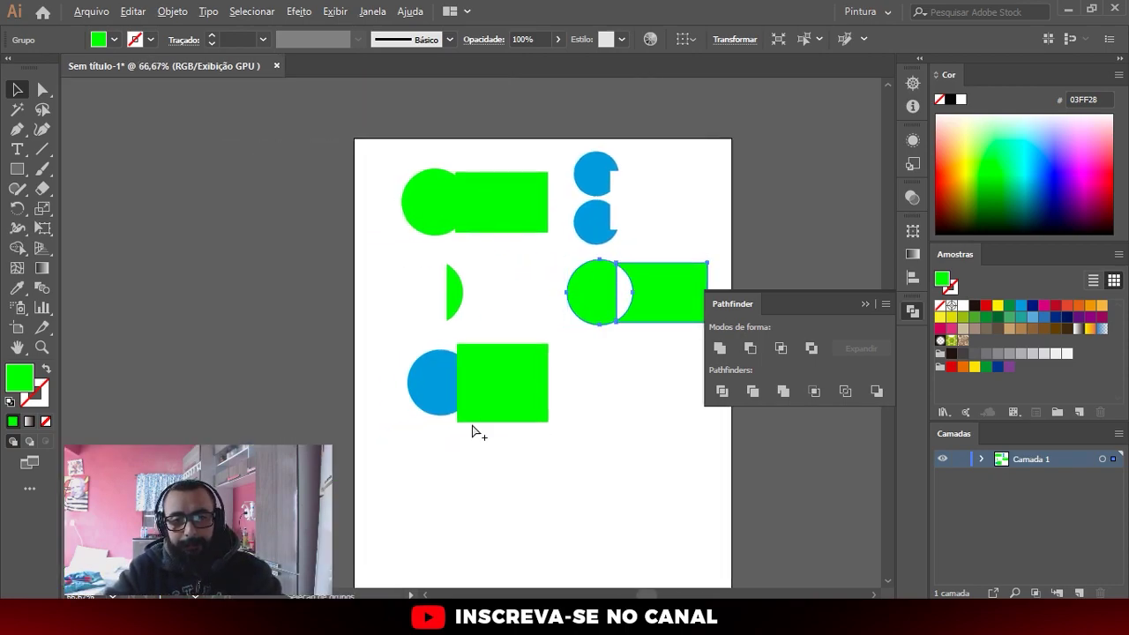
scroll(473, 431, "up", 2)
scroll(485, 388, "up", 2)
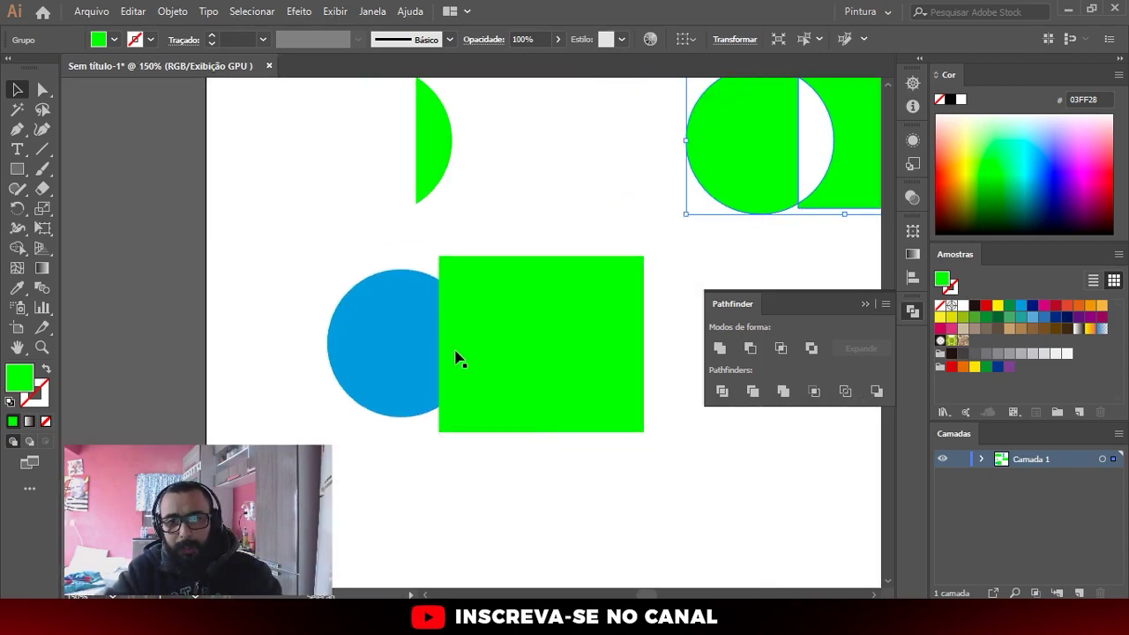
left_click(458, 356)
scroll(547, 322, "down", 4)
Duplicate the circle-square pair to the right, then split the original with Pathfinder Divide
left_click_drag(509, 340, 661, 343)
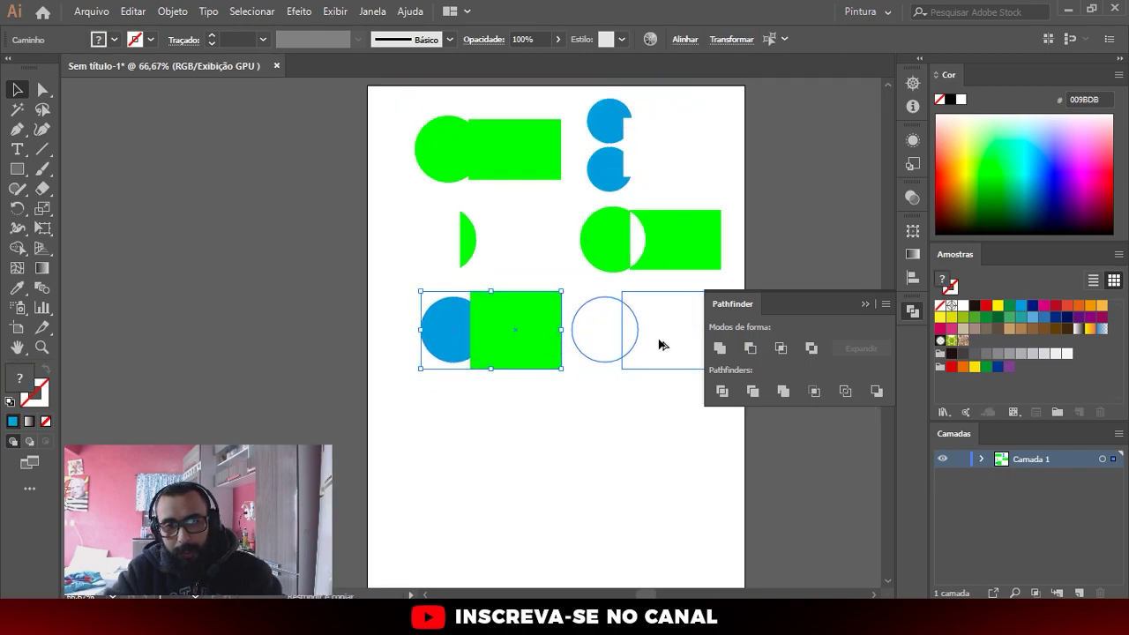
scroll(661, 343, "up", 4)
left_click(529, 330)
left_click(376, 306, "shift")
scroll(485, 301, "up", 1)
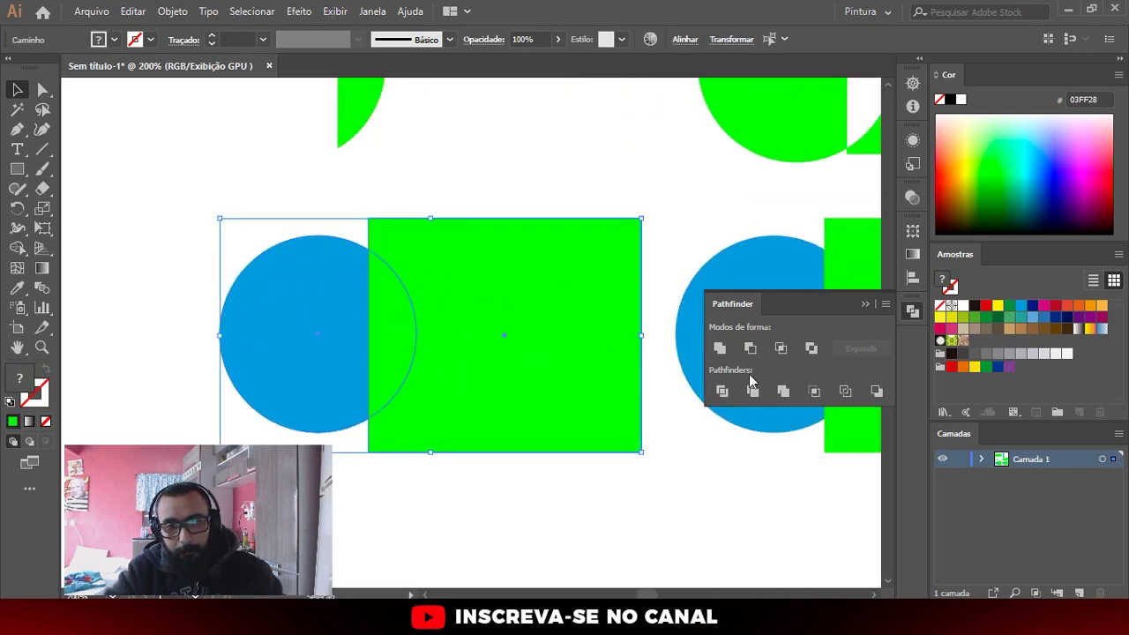
left_click(723, 393)
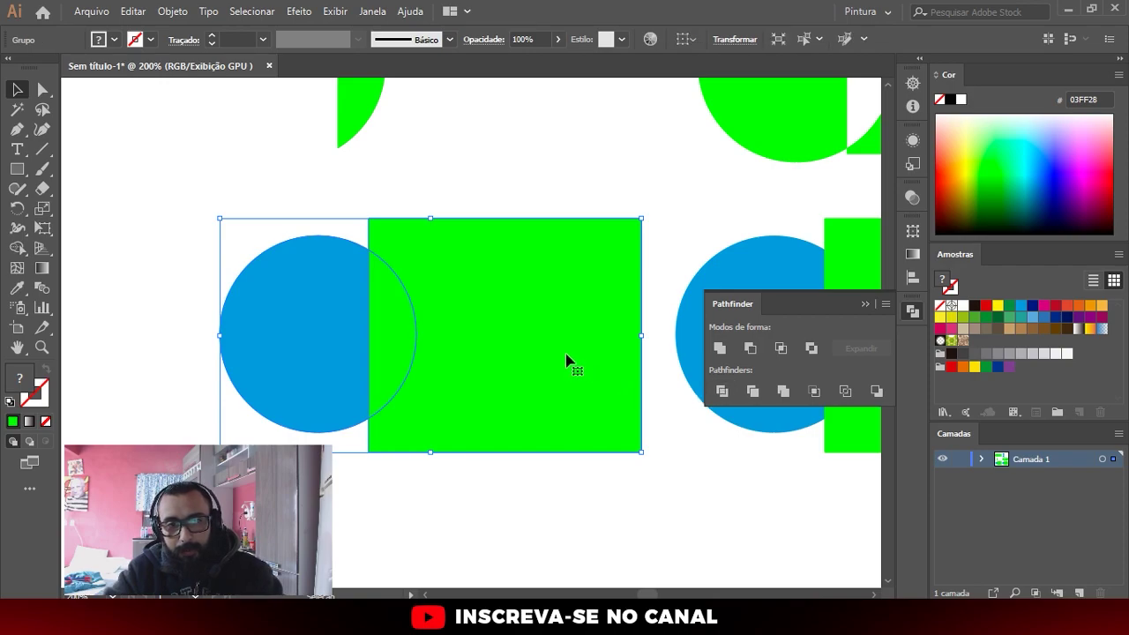
Reselect the divided circle and square and toggle edge visibility with Ctrl+H
left_click(530, 515)
scroll(403, 310, "down", 2)
scroll(385, 295, "up", 2)
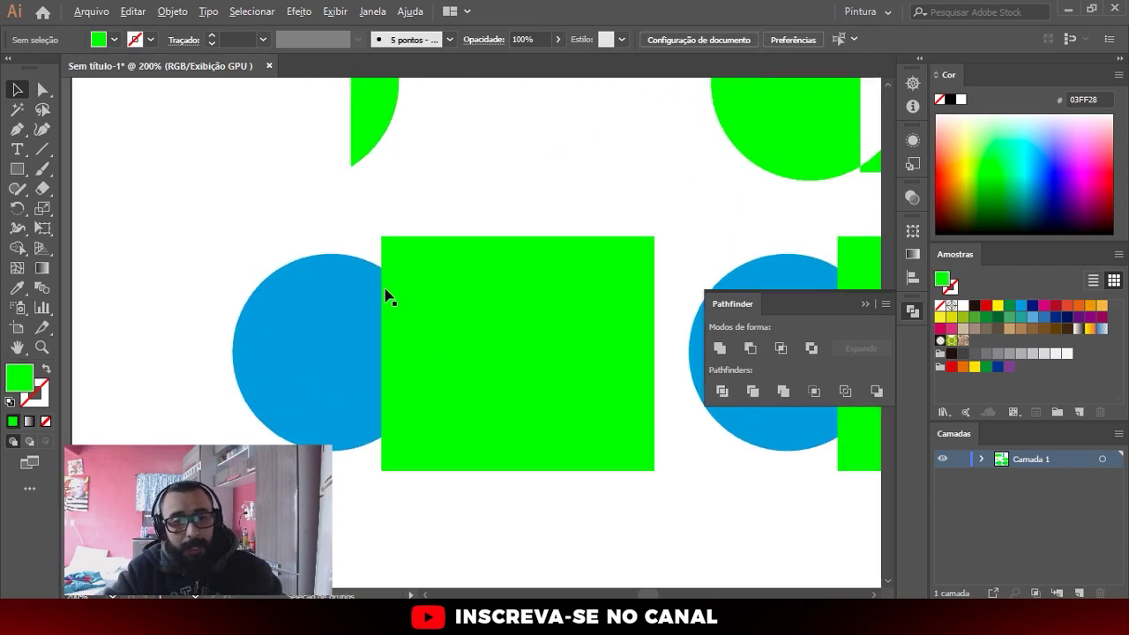
key("a")
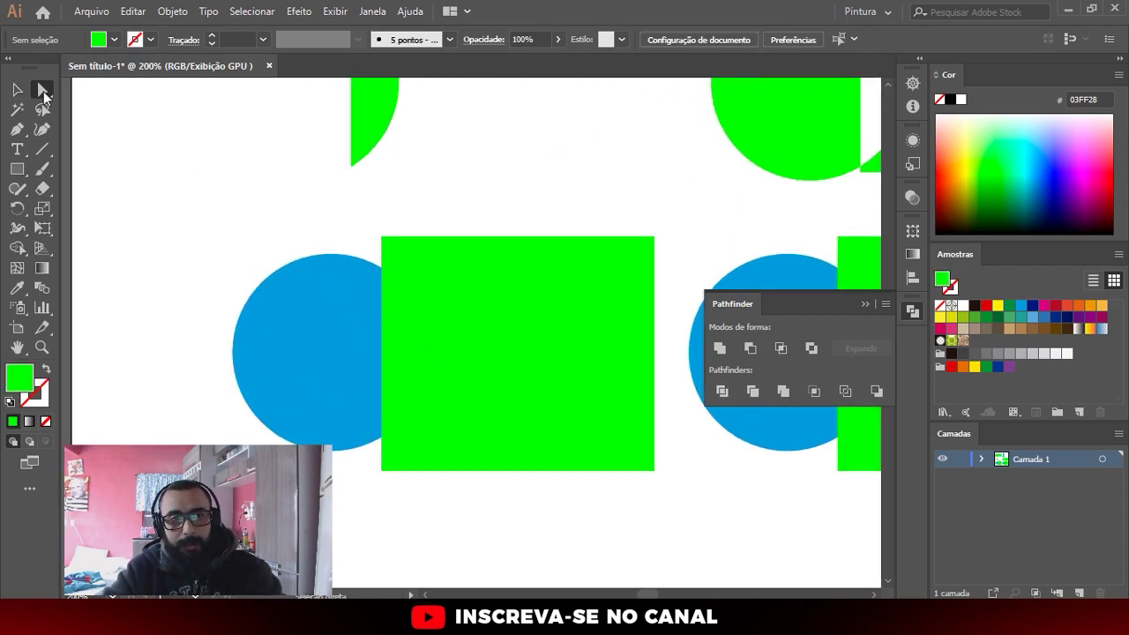
key("v")
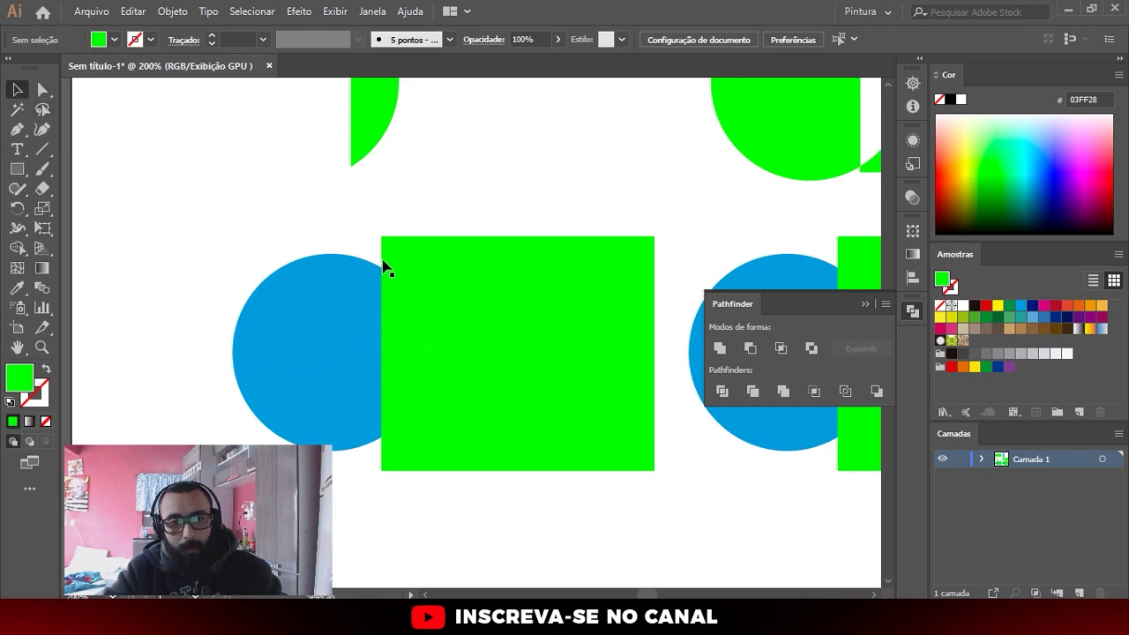
left_click_drag(310, 218, 570, 467)
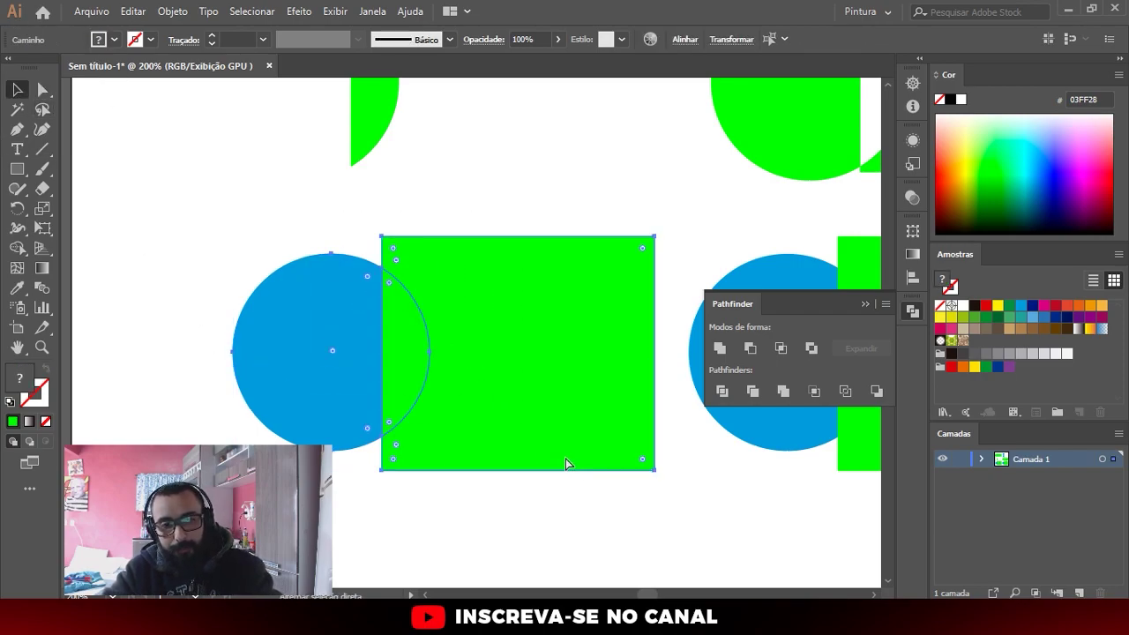
key("ctrl+h")
left_click(474, 522)
Drag the left circle piece and lens piece leftward, then undo both moves
left_click_drag(314, 361, 282, 358)
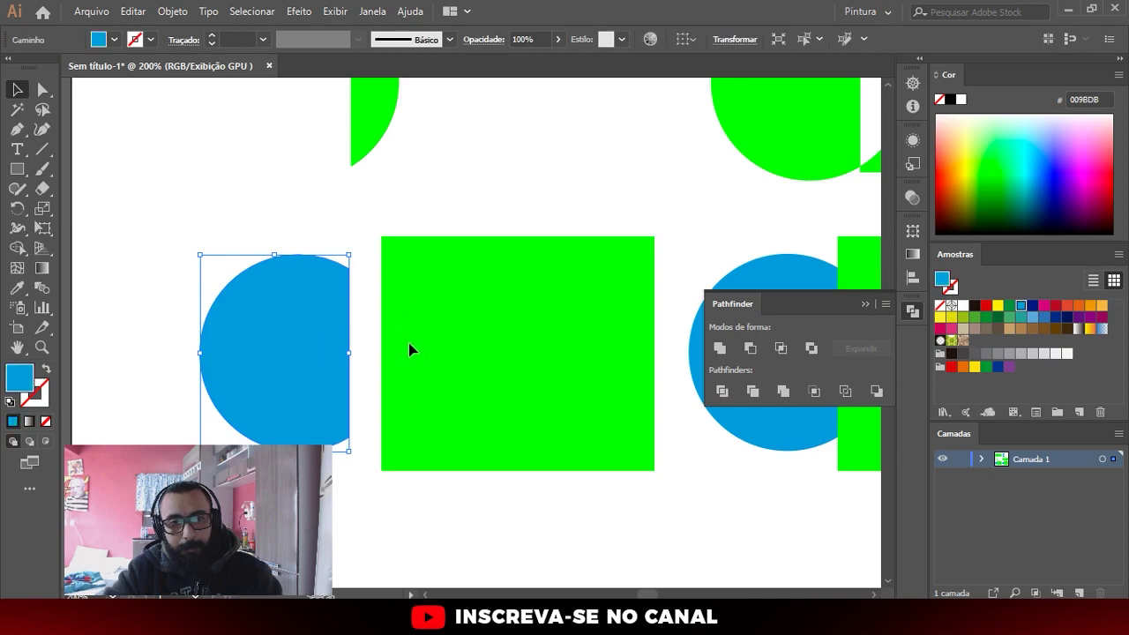
left_click_drag(411, 347, 390, 350)
key("ctrl+z")
key("ctrl+z")
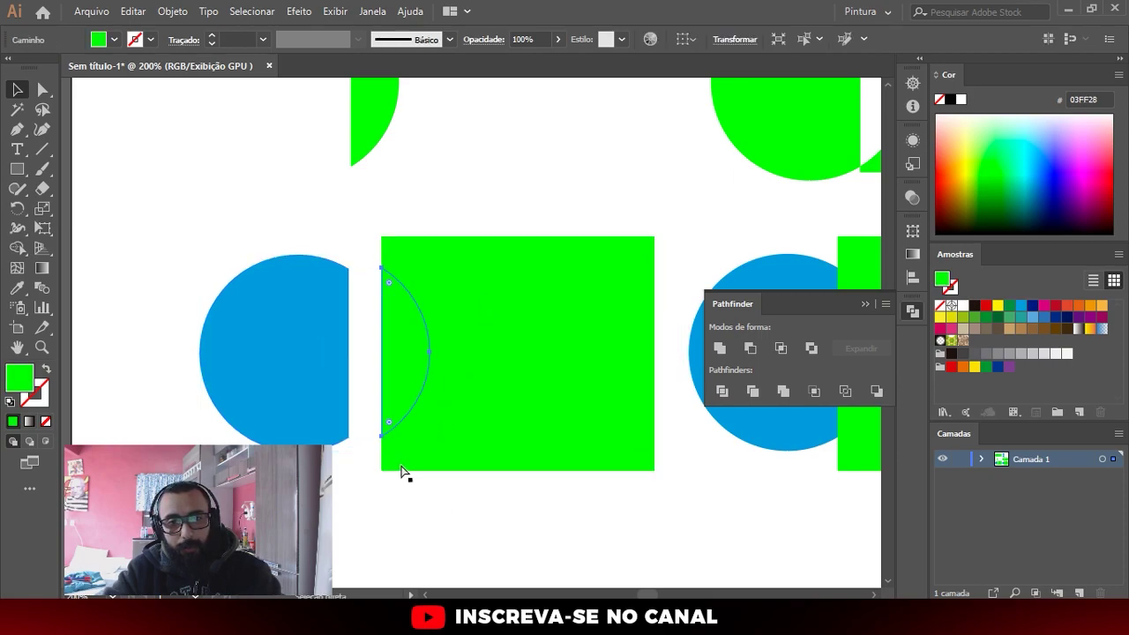
key("ctrl+z")
Move the green lens piece right onto the square, leaving a gap
left_click(187, 412)
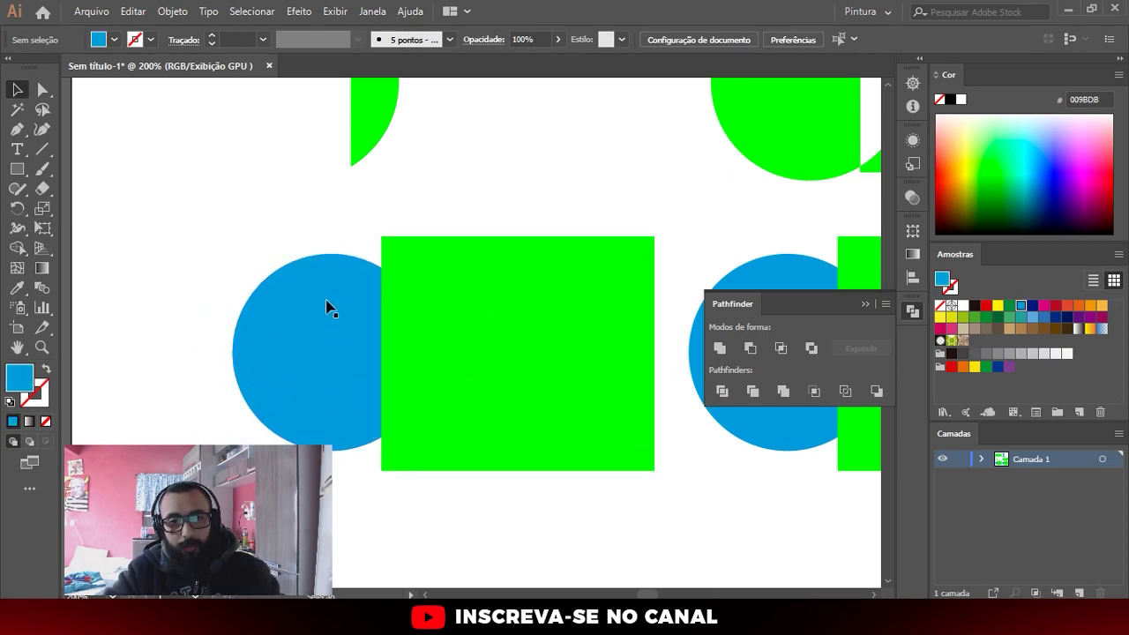
left_click(335, 334)
scroll(408, 314, "up", 2)
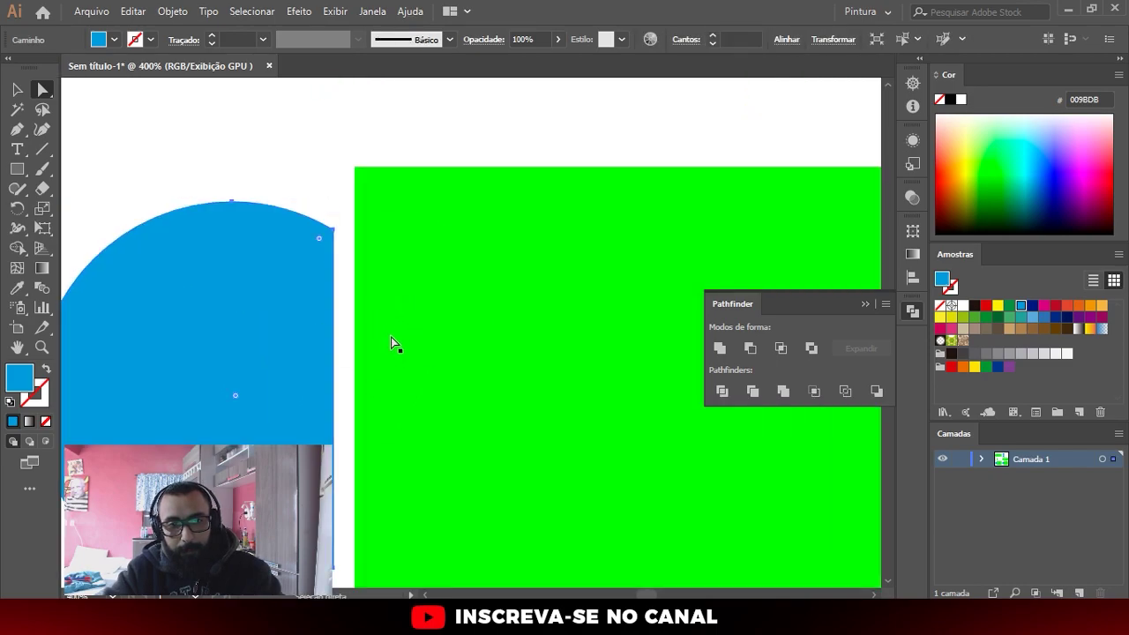
left_click_drag(232, 383, 377, 354)
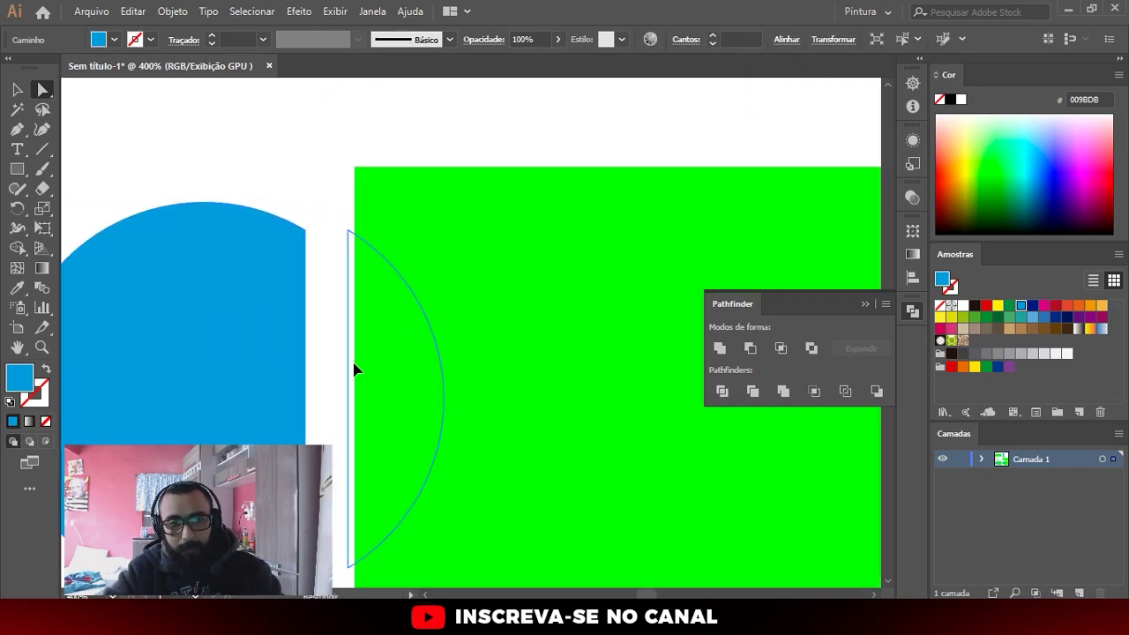
scroll(516, 345, "down", 1)
scroll(435, 337, "down", 1)
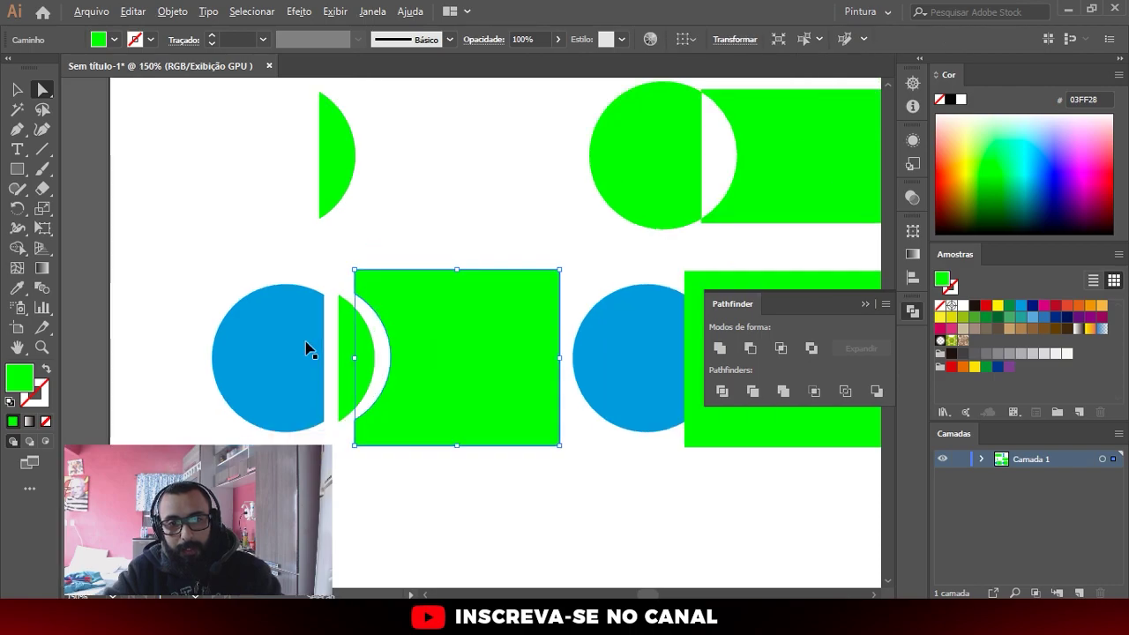
scroll(308, 347, "down", 2)
key("v")
scroll(385, 448, "up", 1)
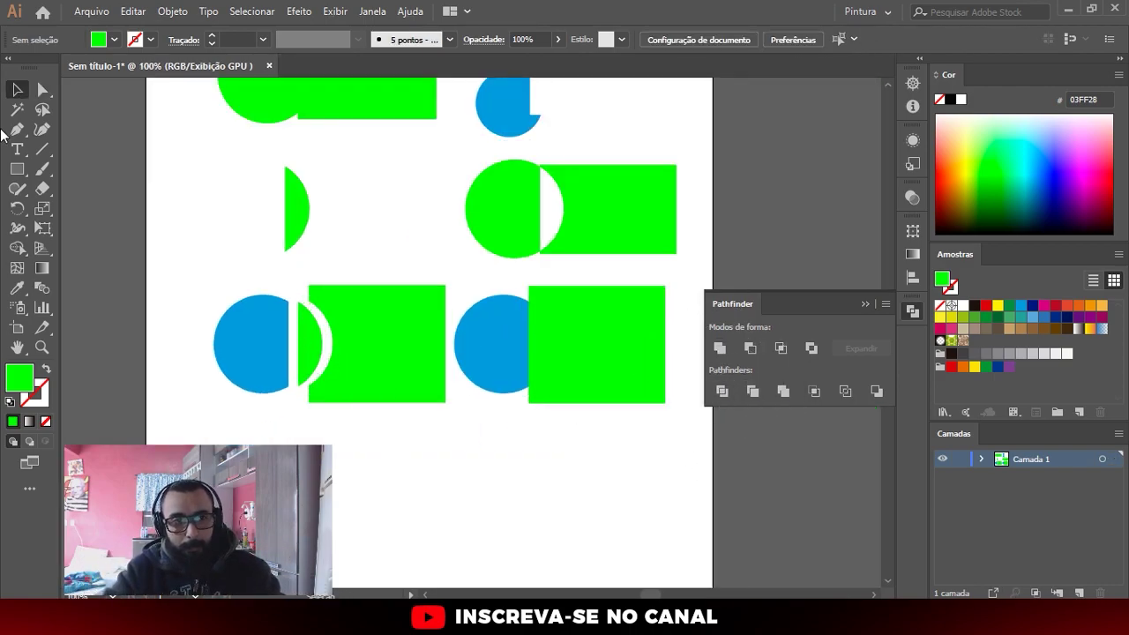
Draw a small green square below the existing shapes
key("m")
scroll(261, 401, "up", 1)
left_click_drag(292, 444, 296, 442)
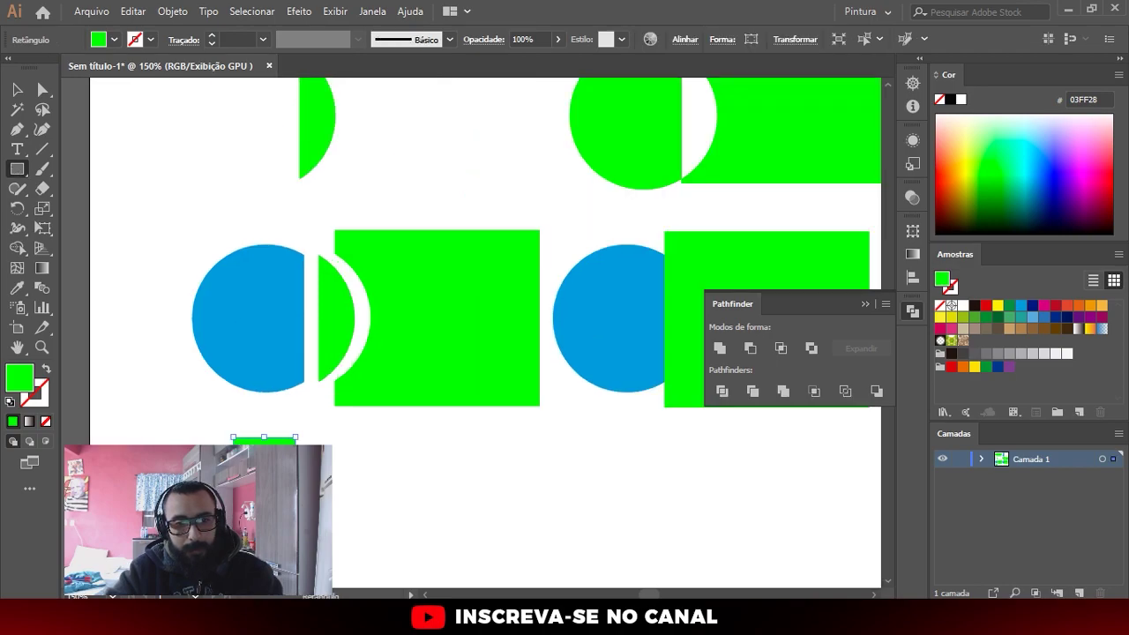
key("v")
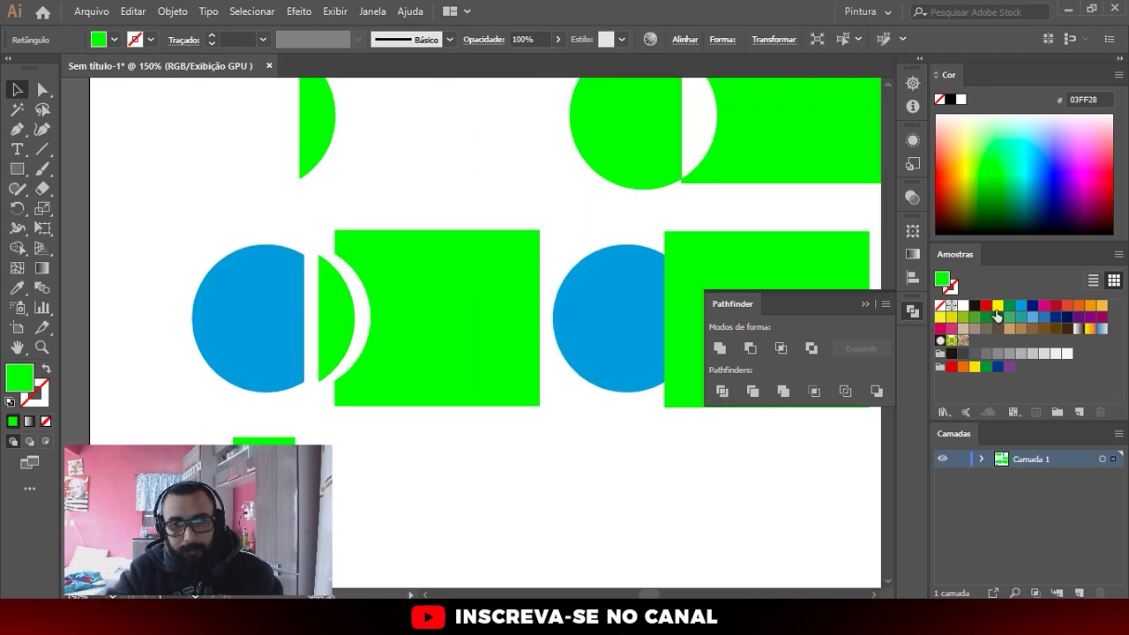
Colour a square pink, then add overlapping dark blue copies to its left and above
left_click(954, 329)
scroll(291, 423, "down", 2)
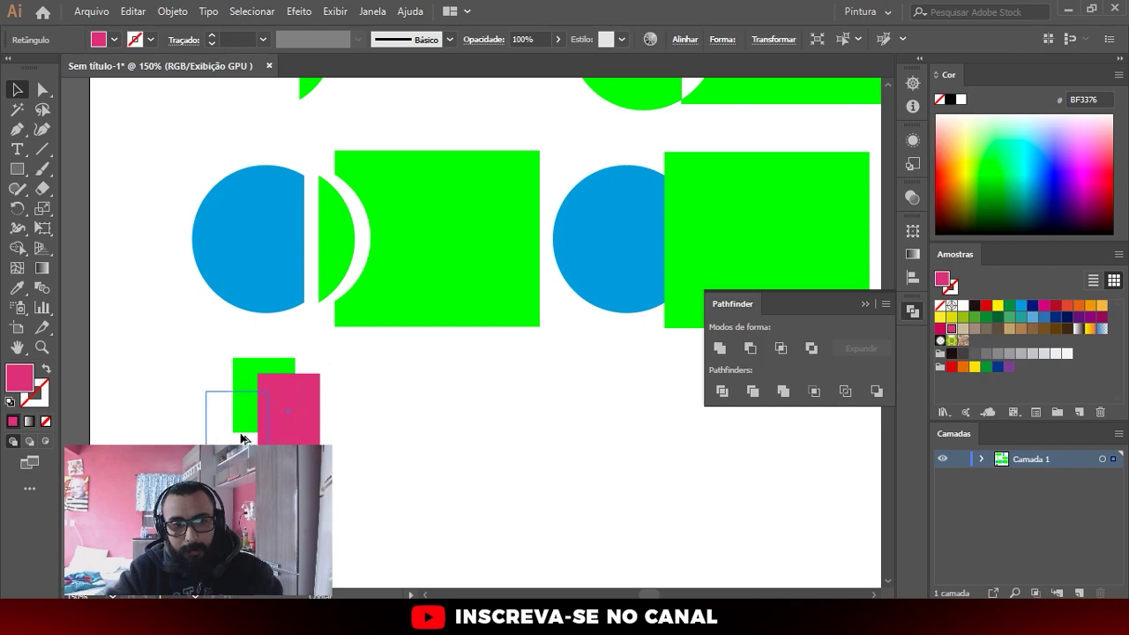
left_click_drag(223, 436, 223, 437)
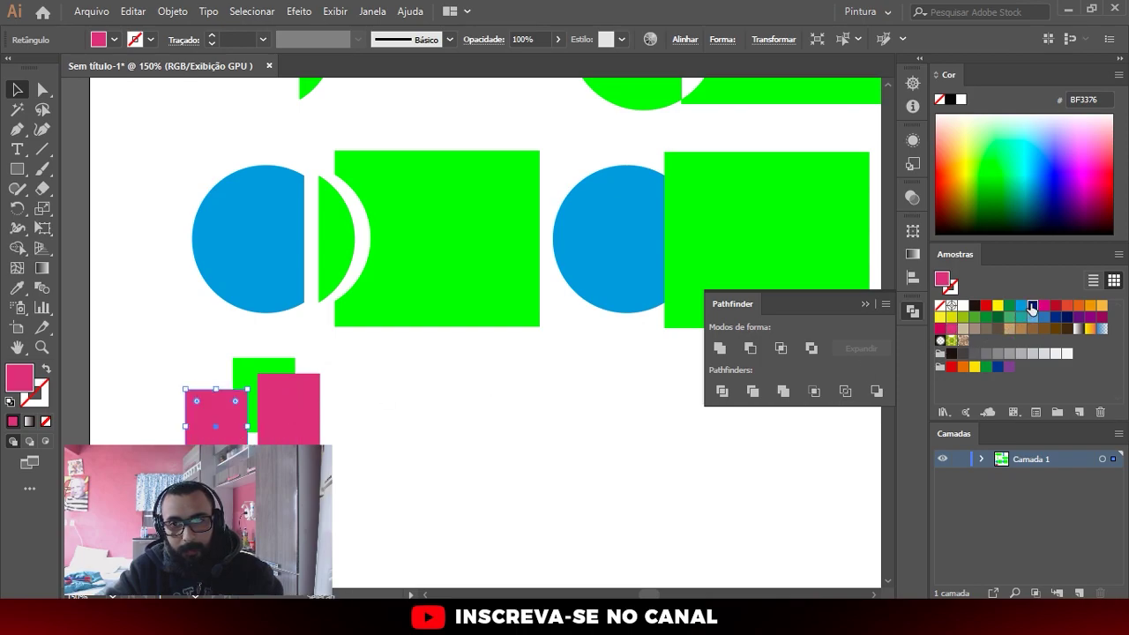
left_click(1031, 306)
scroll(237, 429, "up", 2)
mouse_move(181, 366)
left_mouse_down()
mouse_move(179, 192)
mouse_move(188, 291)
mouse_move(754, 438)
left_mouse_up()
Fill the top square red and split the overlapping squares with Pathfinder Divide
left_click(985, 307)
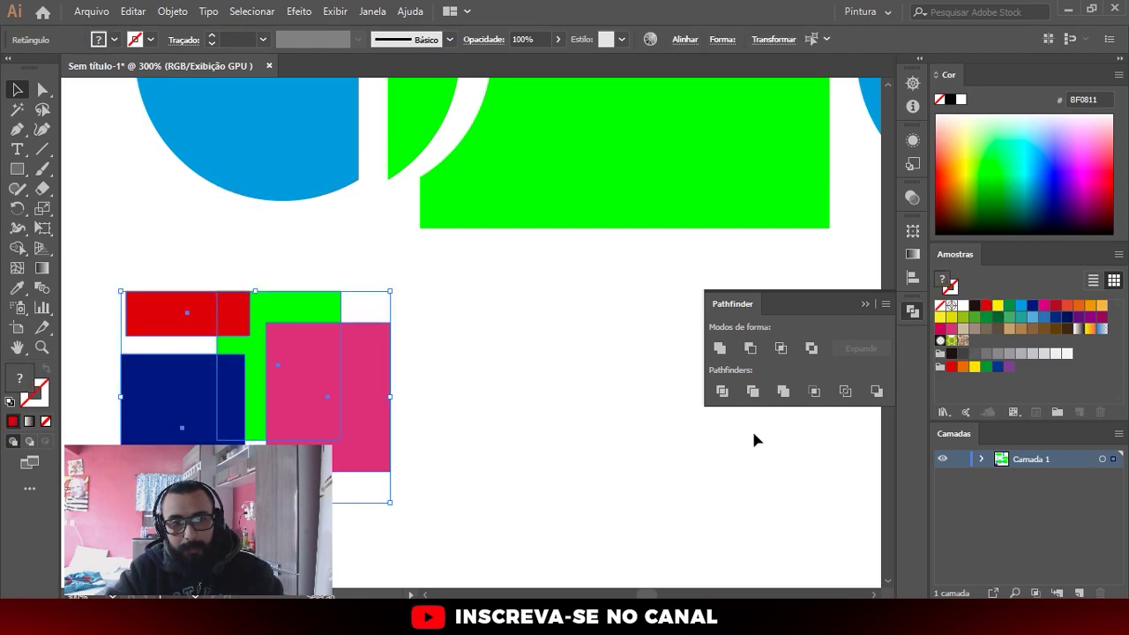
left_click(721, 391)
key("a")
left_click(398, 406)
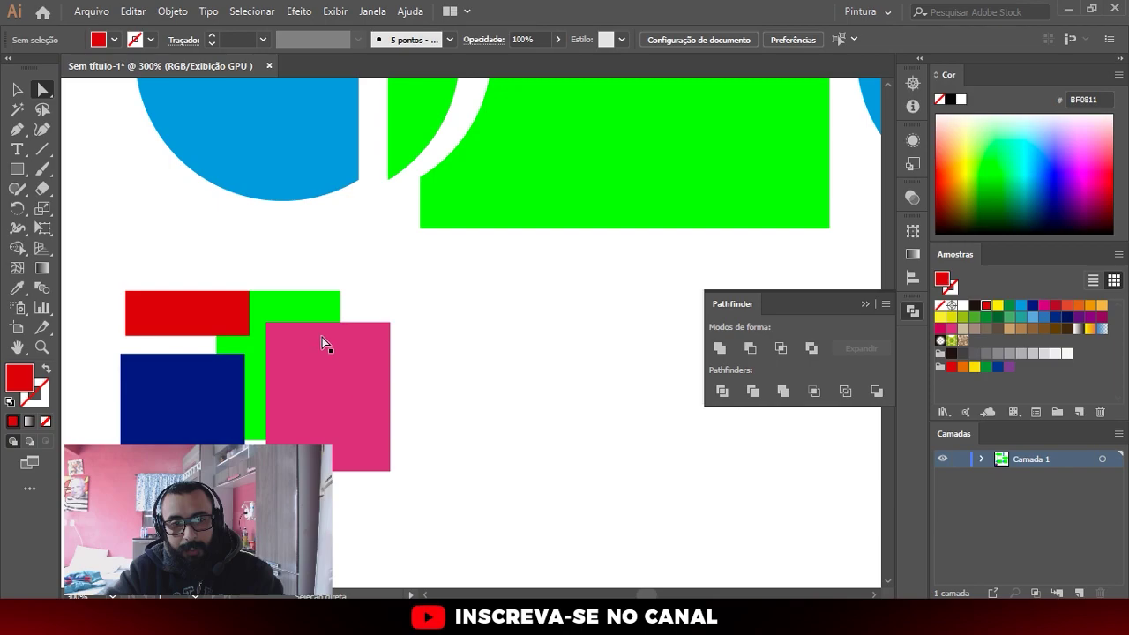
Pull the divided pink, red and blue pieces apart with Direct Selection
left_click_drag(361, 413, 369, 425)
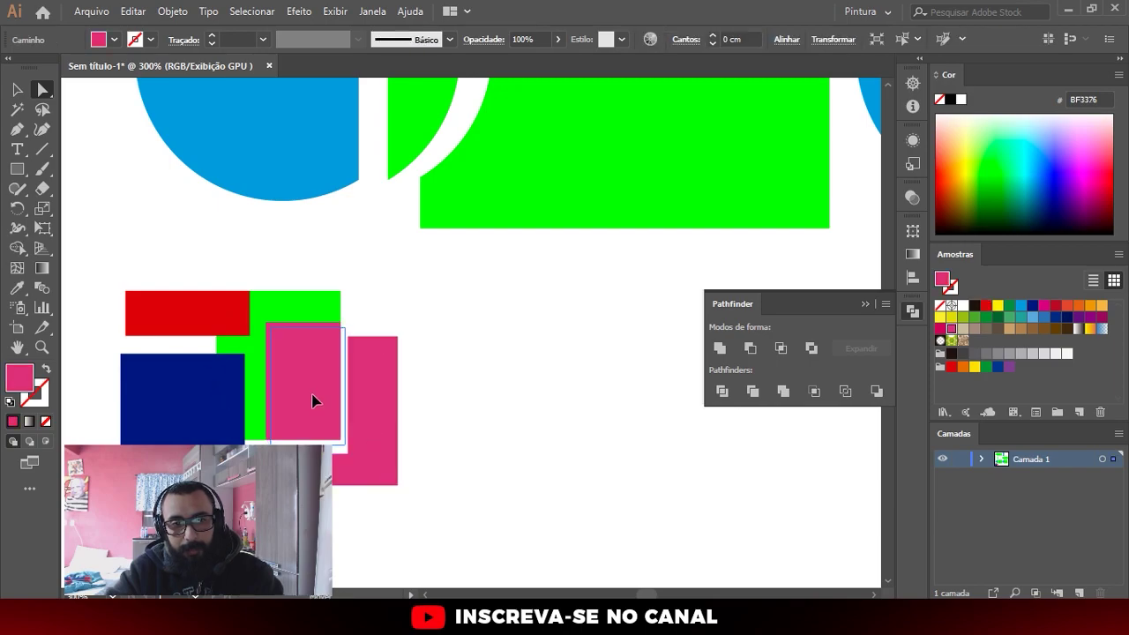
left_click_drag(312, 398, 321, 409)
mouse_move(302, 310)
left_mouse_down()
mouse_move(230, 301)
mouse_move(183, 320)
left_mouse_up()
left_click_drag(176, 423, 169, 440)
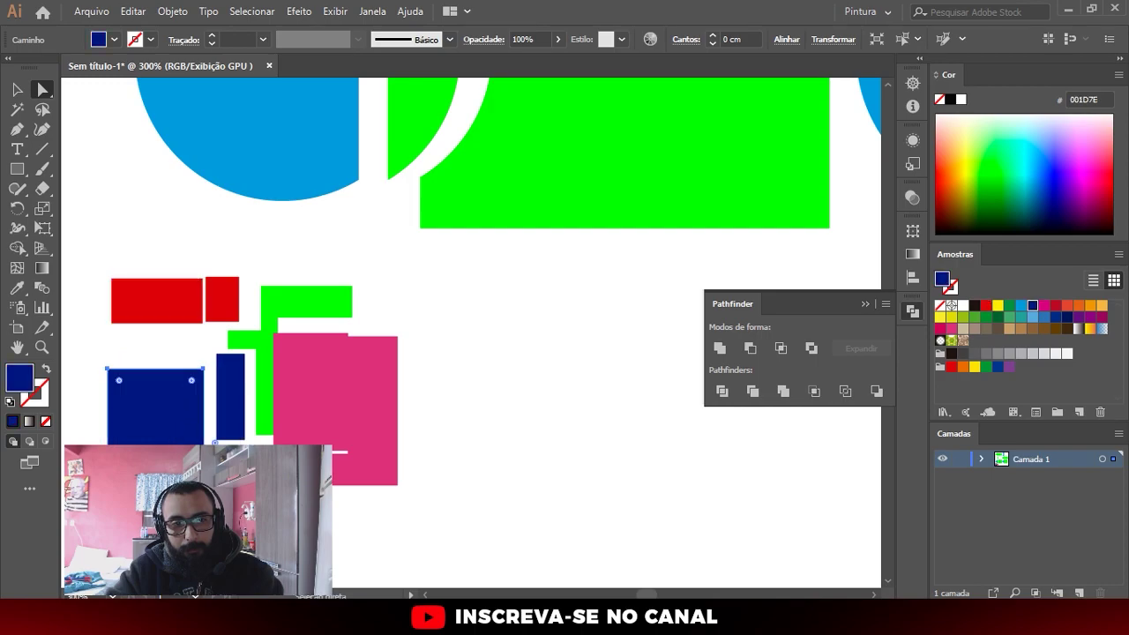
left_click(403, 396)
scroll(396, 405, "up", 1, "alt")
left_click_drag(396, 405, 401, 410)
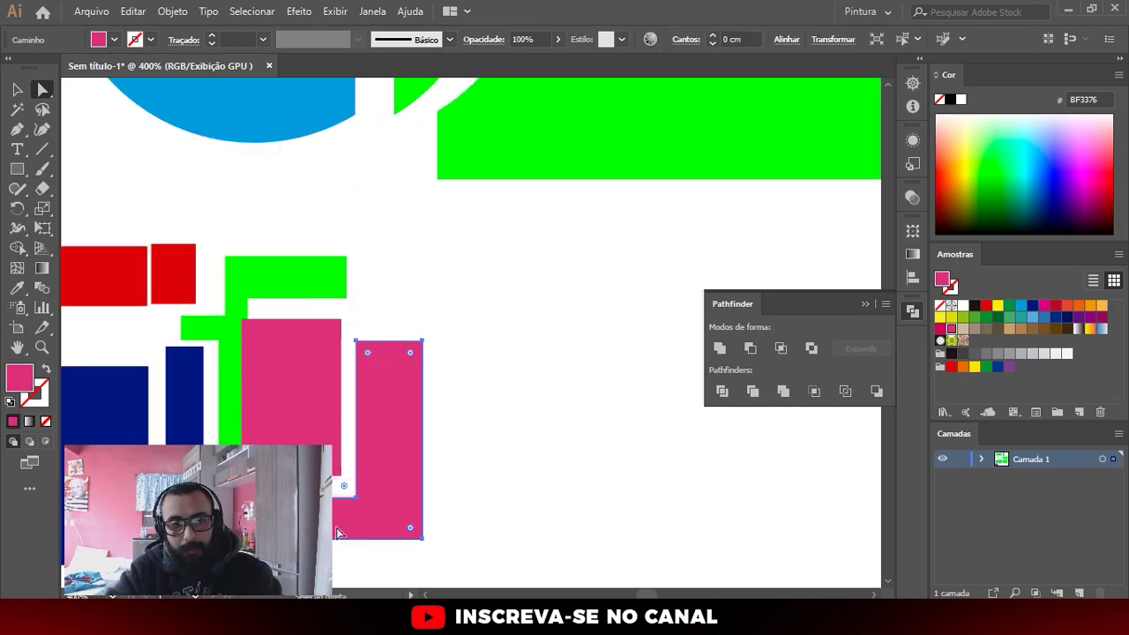
scroll(335, 474, "down", 2)
Select the whole cluster of divided coloured pieces
key("v")
left_click(142, 380)
scroll(154, 377, "down", 2, "alt")
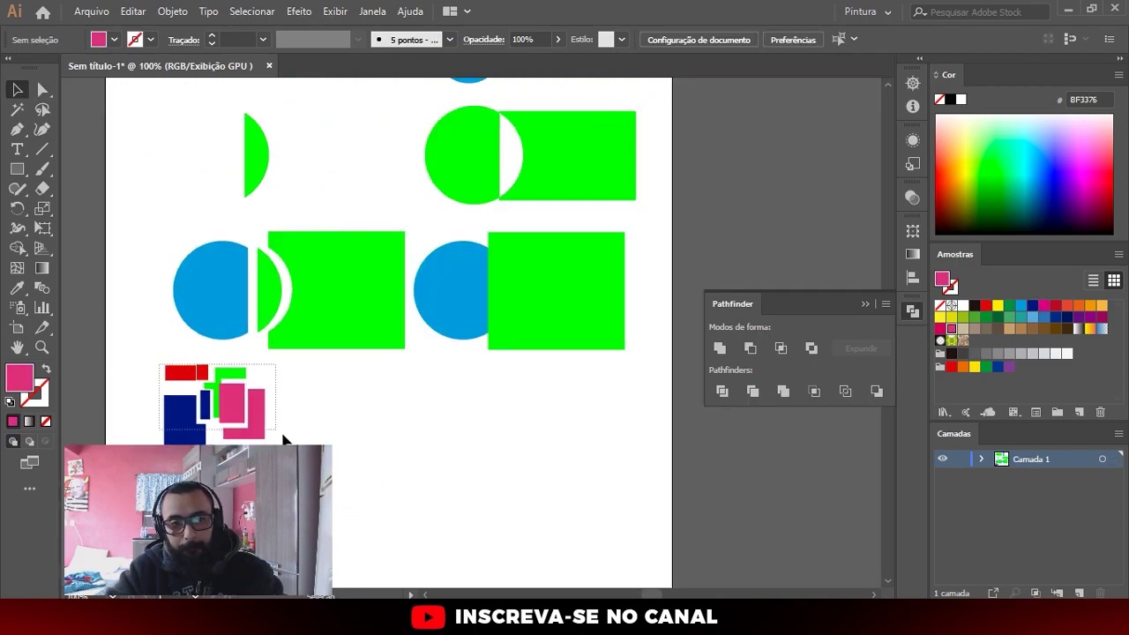
left_click_drag(284, 438, 287, 440)
Delete the divided cluster and duplicate the blue circle and green square pair lower left
key("Delete")
left_click(471, 302)
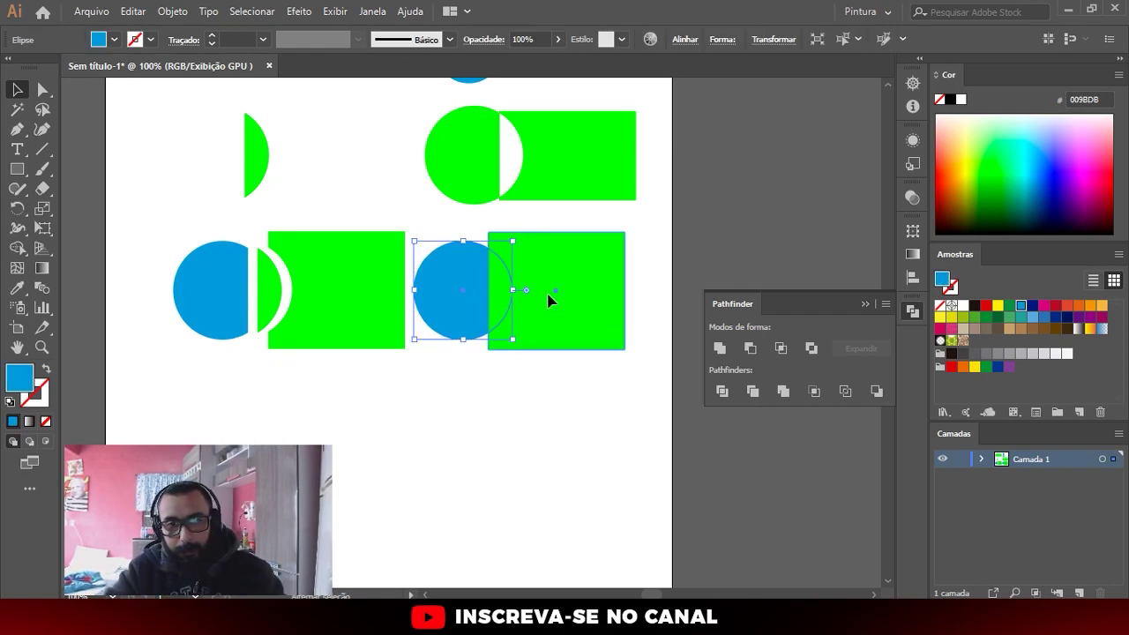
left_click(547, 300, "shift")
mouse_move(547, 301)
left_mouse_down()
mouse_move(358, 415)
mouse_move(295, 415)
left_mouse_up()
scroll(586, 283, "up", 1, "alt")
left_click_drag(325, 212, 660, 384)
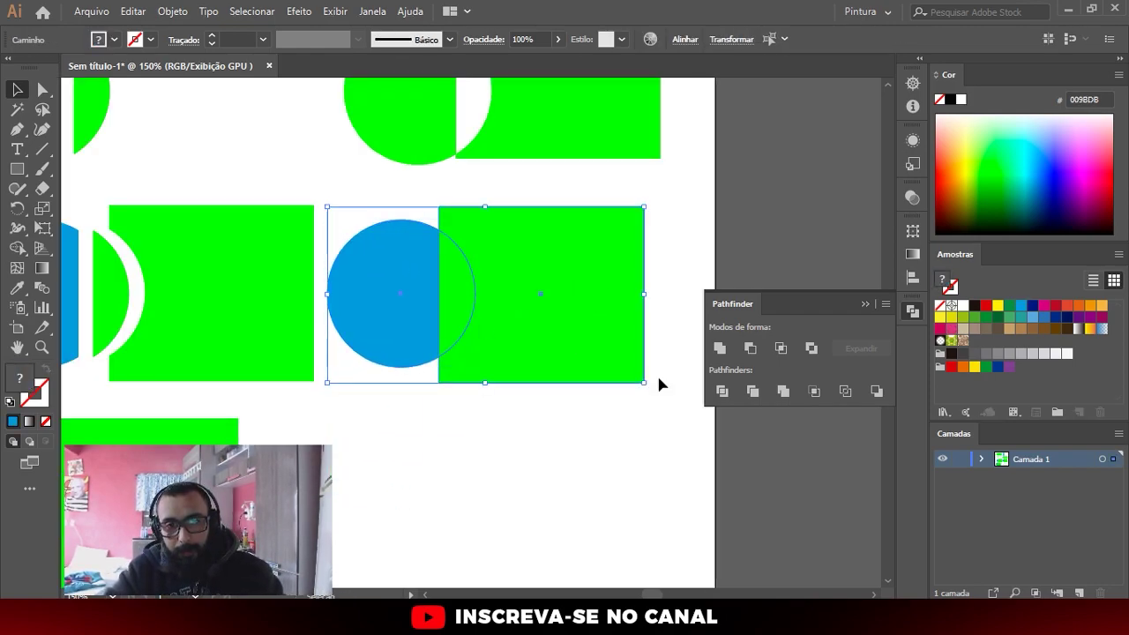
Apply Minus Front to the circle and square, test-move the pieces, then undo the moves
left_click(752, 390)
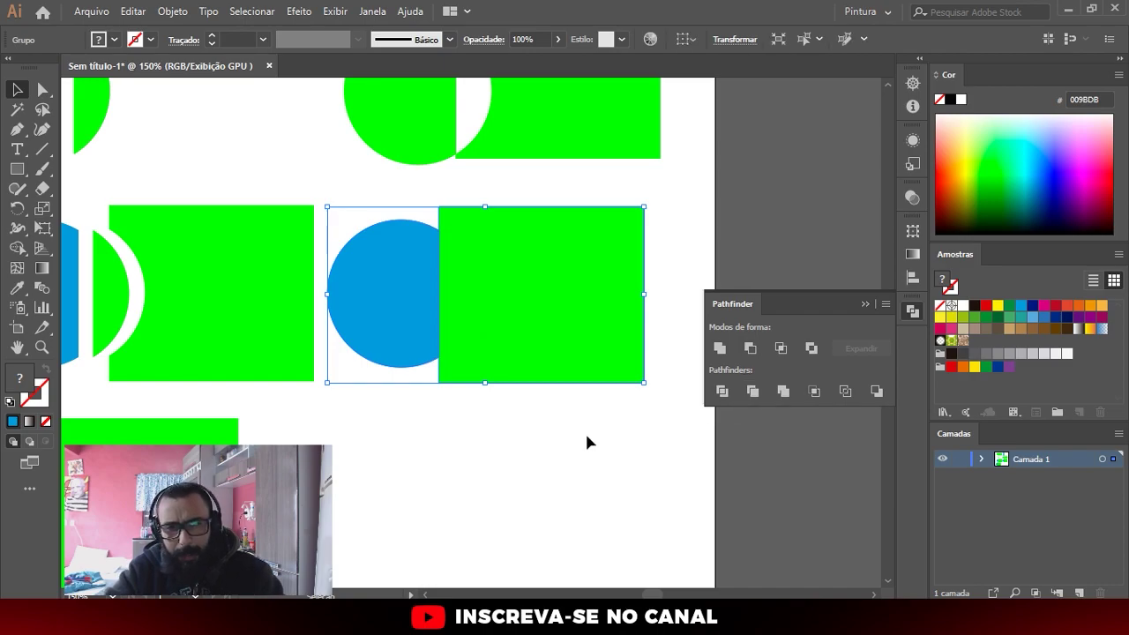
left_click(584, 432)
key("a")
left_click(497, 363)
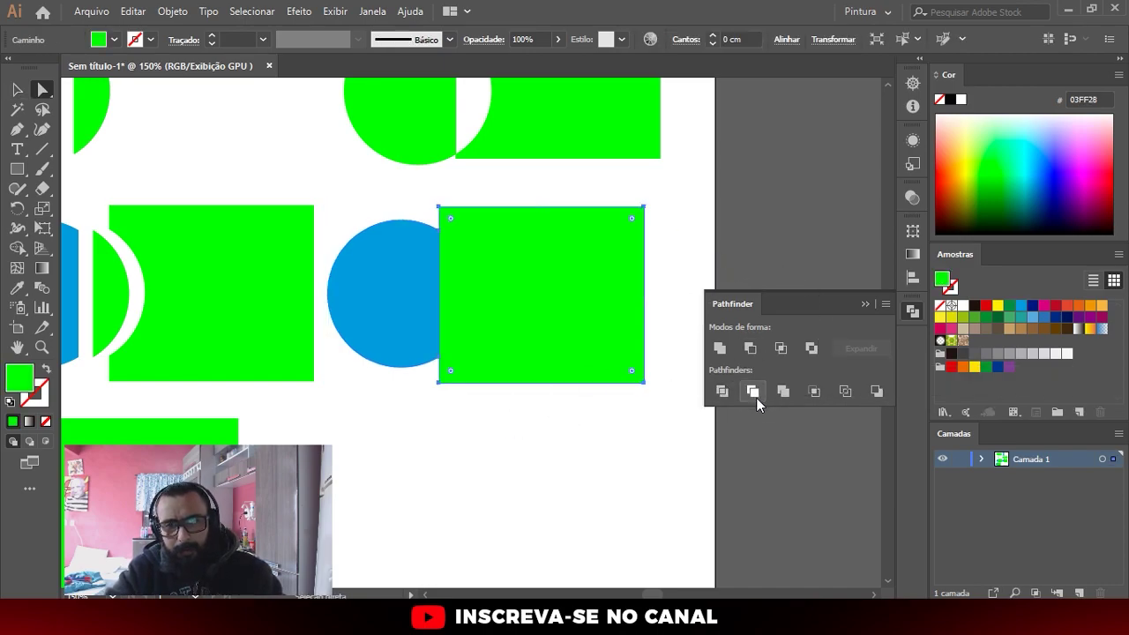
left_click_drag(504, 327, 588, 431)
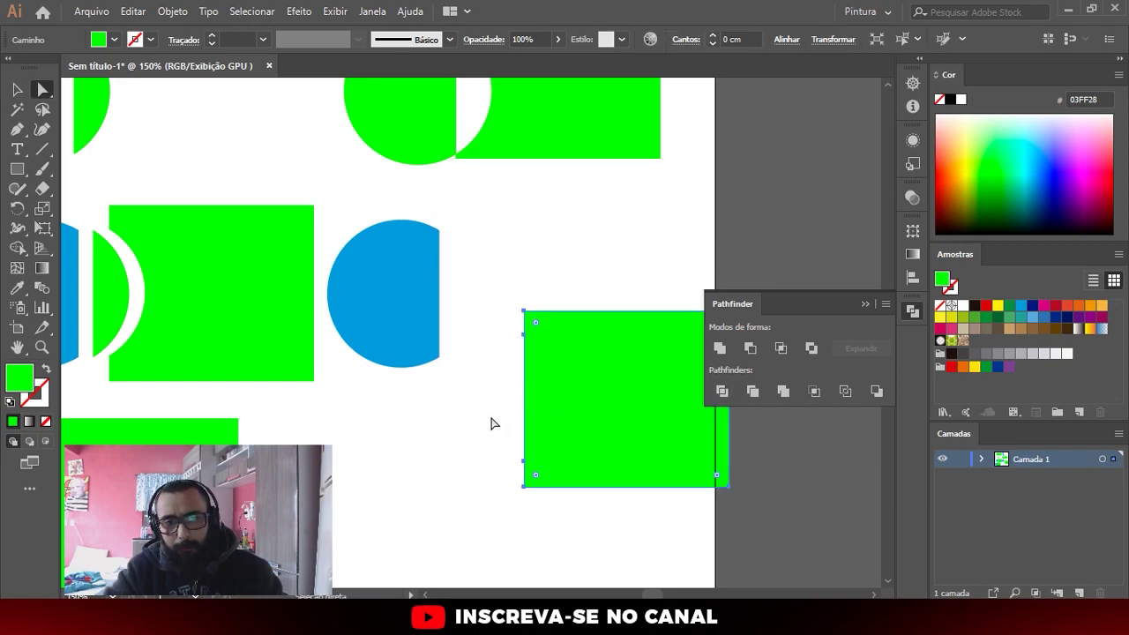
left_click_drag(416, 282, 348, 358)
left_click(491, 282)
key("ctrl+z")
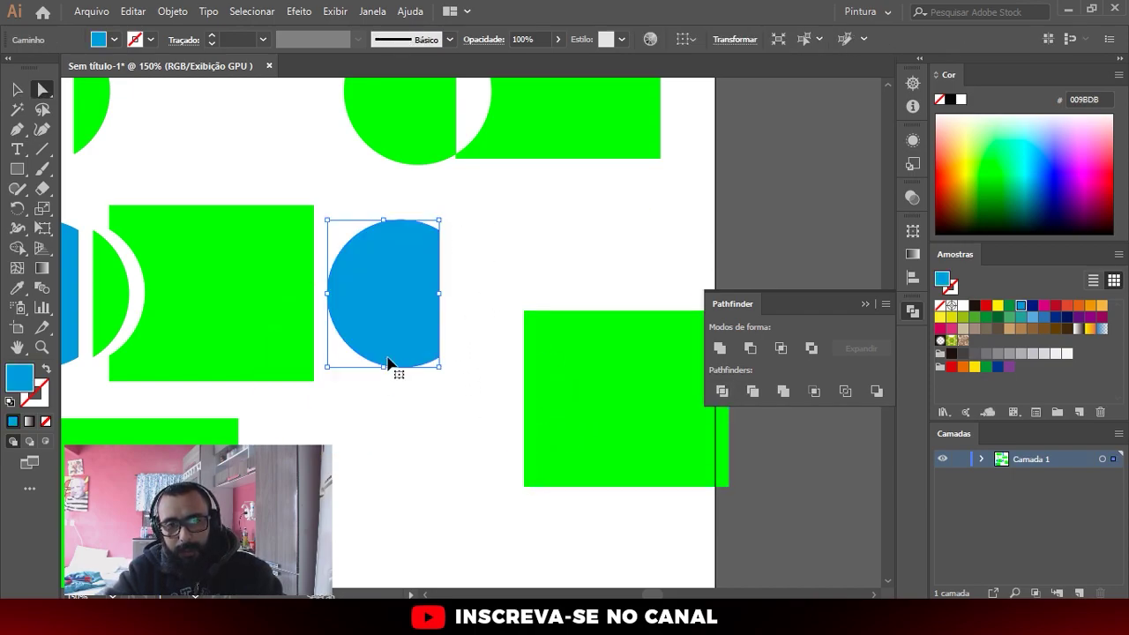
key("ctrl+z")
key("v")
Zoom out, apply Minus Front to the blue circle and green square, then undo it
scroll(395, 260, "up", 4)
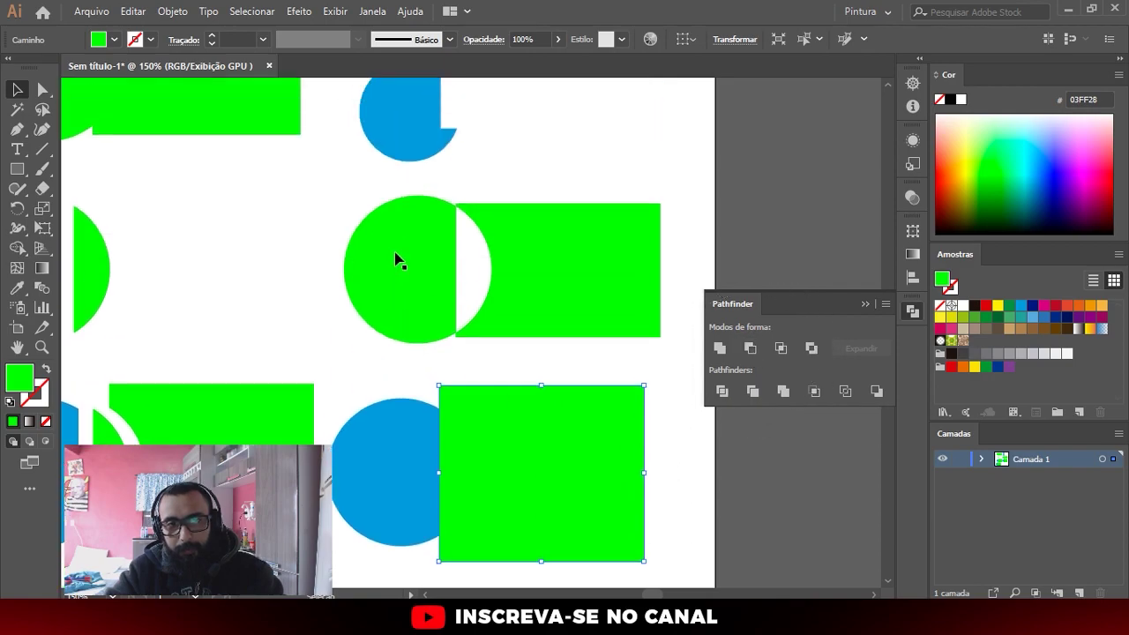
key("ctrl+minus")
key("ctrl+minus")
scroll(491, 226, "up", 1, "alt")
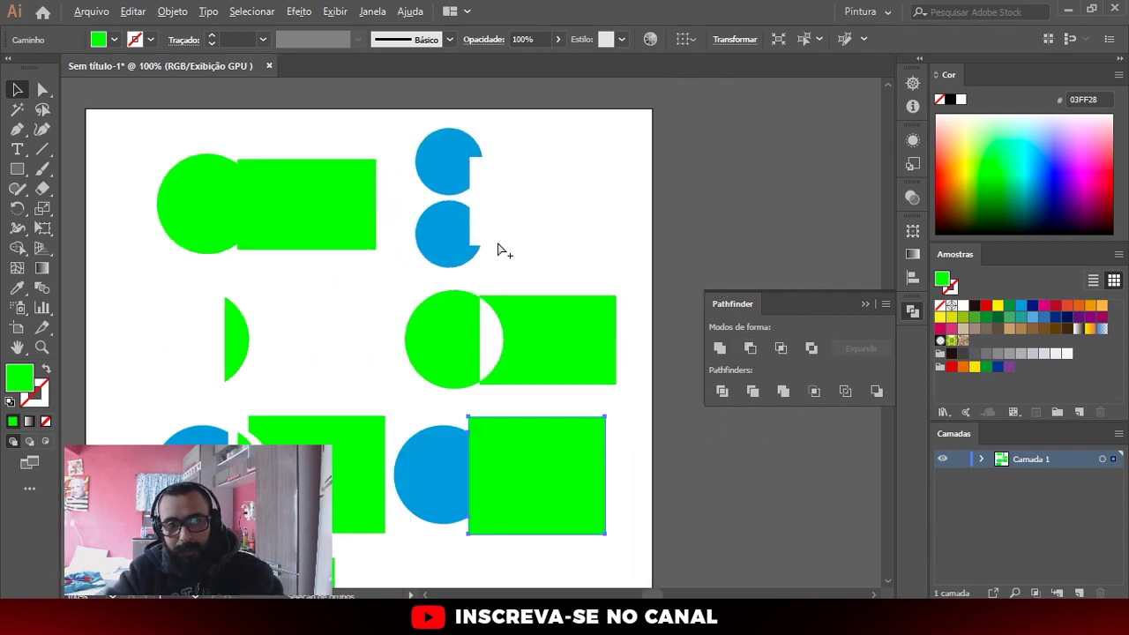
scroll(600, 460, "down", 1)
left_click(620, 459)
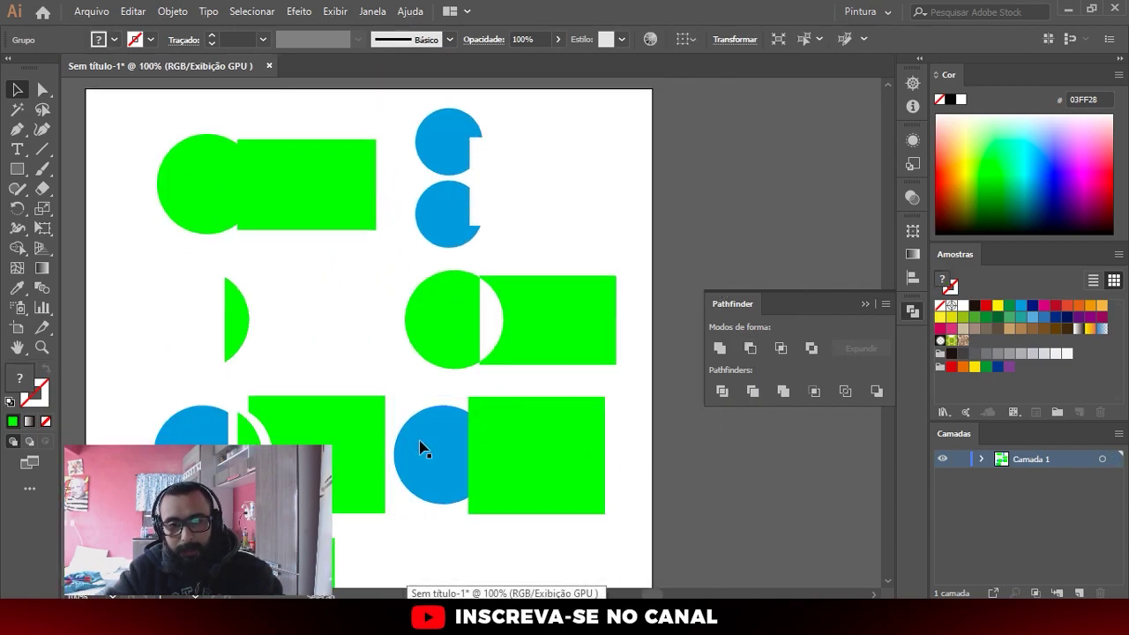
left_click(591, 494)
left_click_drag(579, 524, 465, 456)
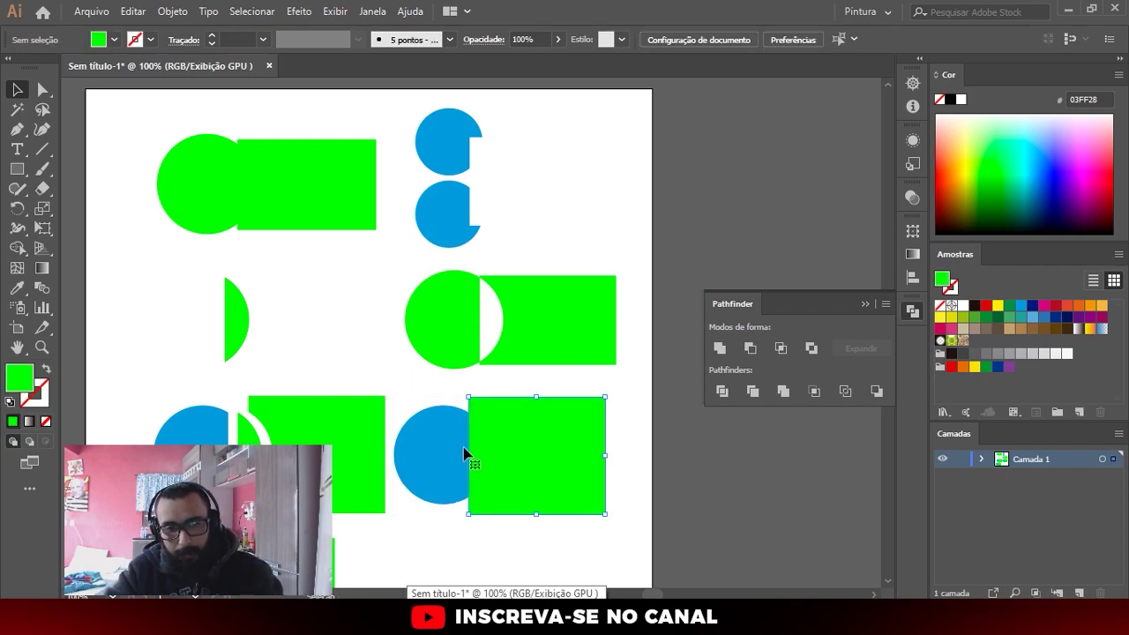
left_click(750, 348)
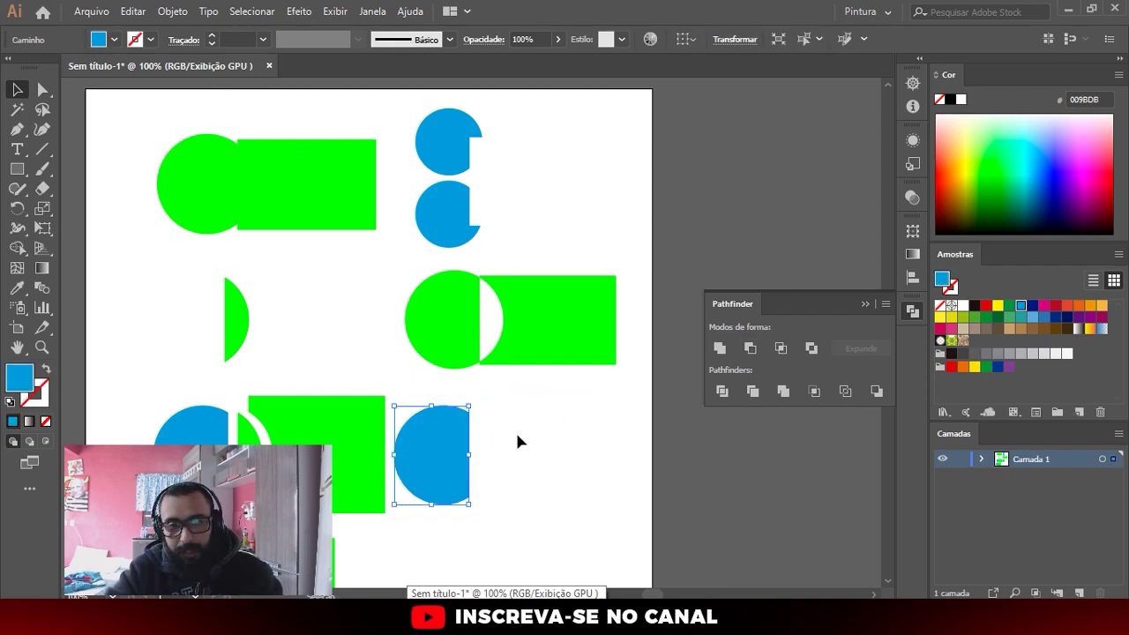
scroll(536, 464, "up", 2)
key("ctrl+z")
scroll(503, 421, "down", 1)
Divide the overlapping green square and blue circle into separate pieces
left_click(487, 257)
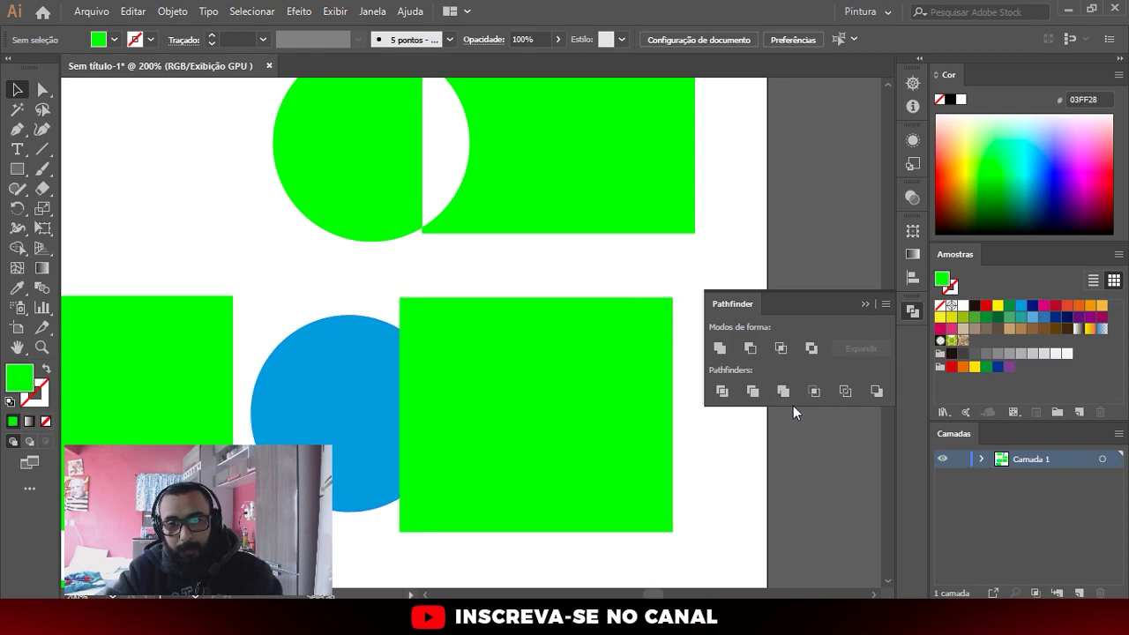
left_click(493, 428)
left_click(327, 396, "shift")
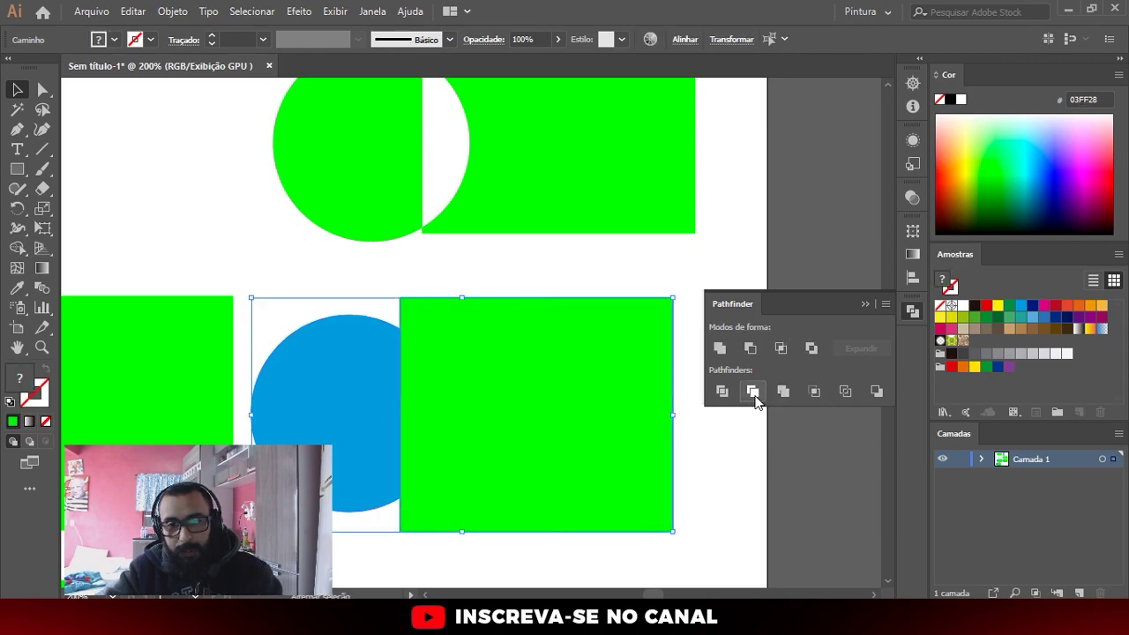
left_click(753, 391)
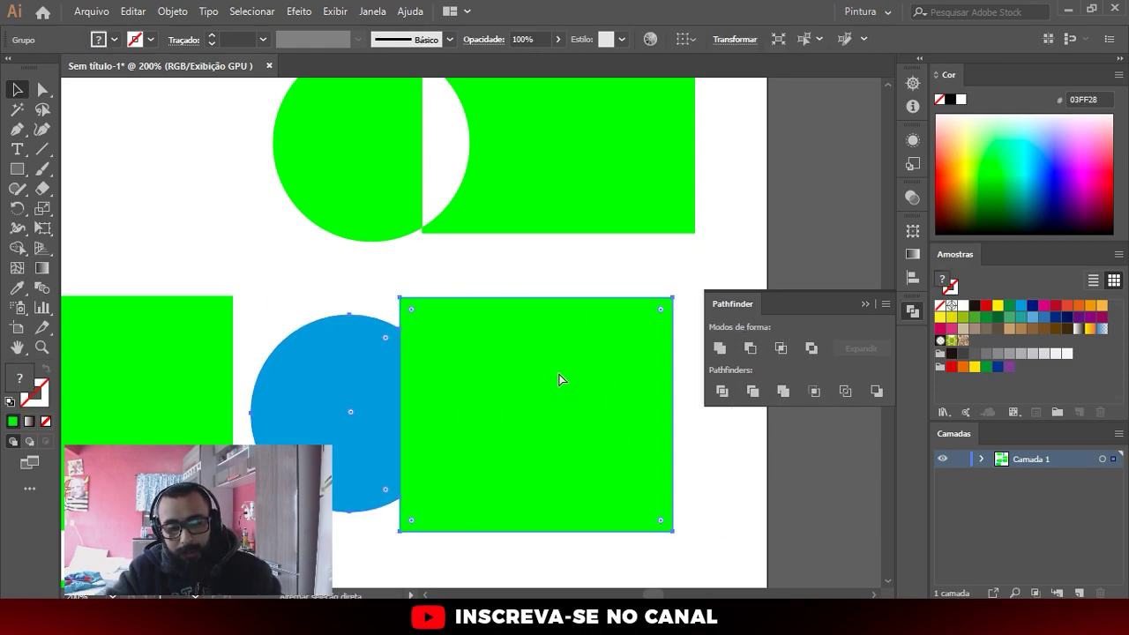
Drag the green square piece right, under the rectangle above, and zoom out
left_click_drag(497, 411, 559, 411)
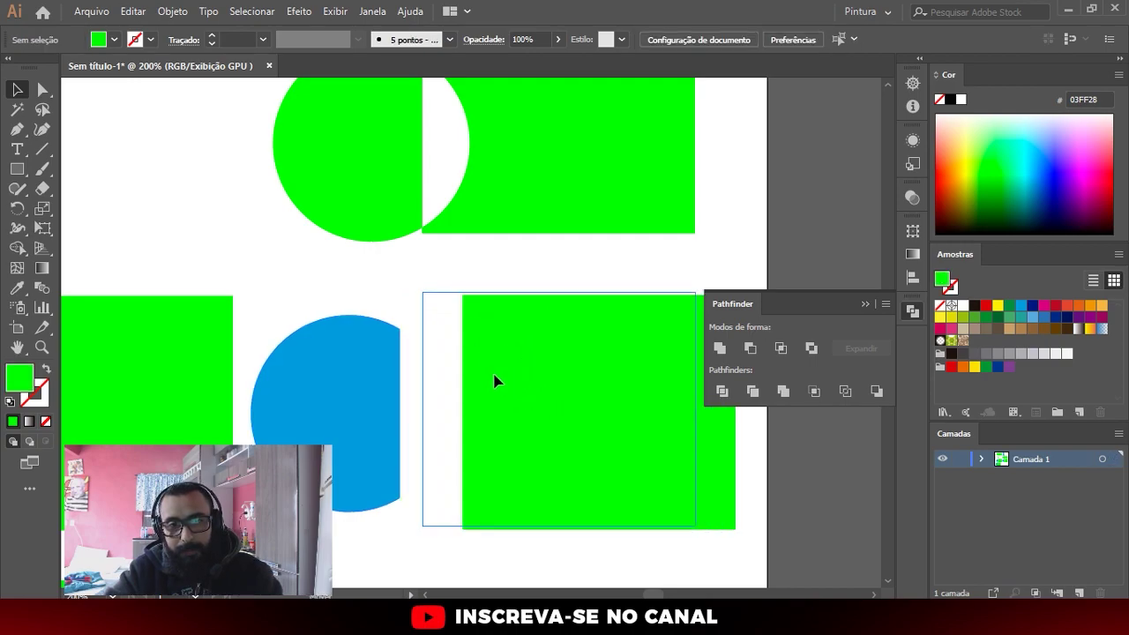
left_click_drag(494, 380, 521, 356)
key("ctrl+minus")
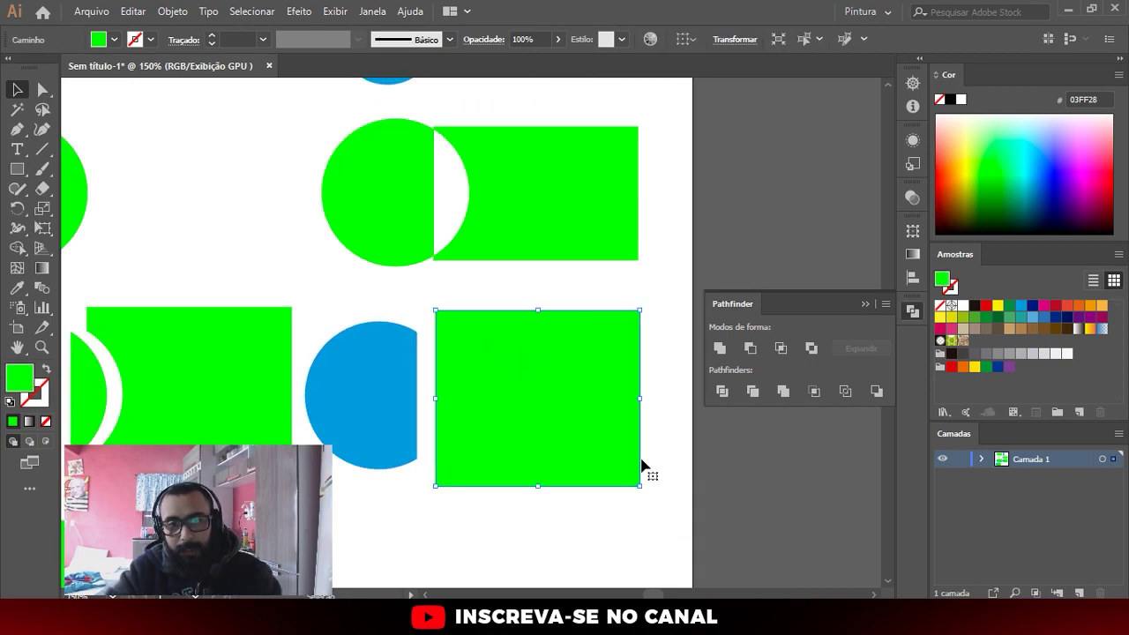
scroll(491, 310, "down", 2)
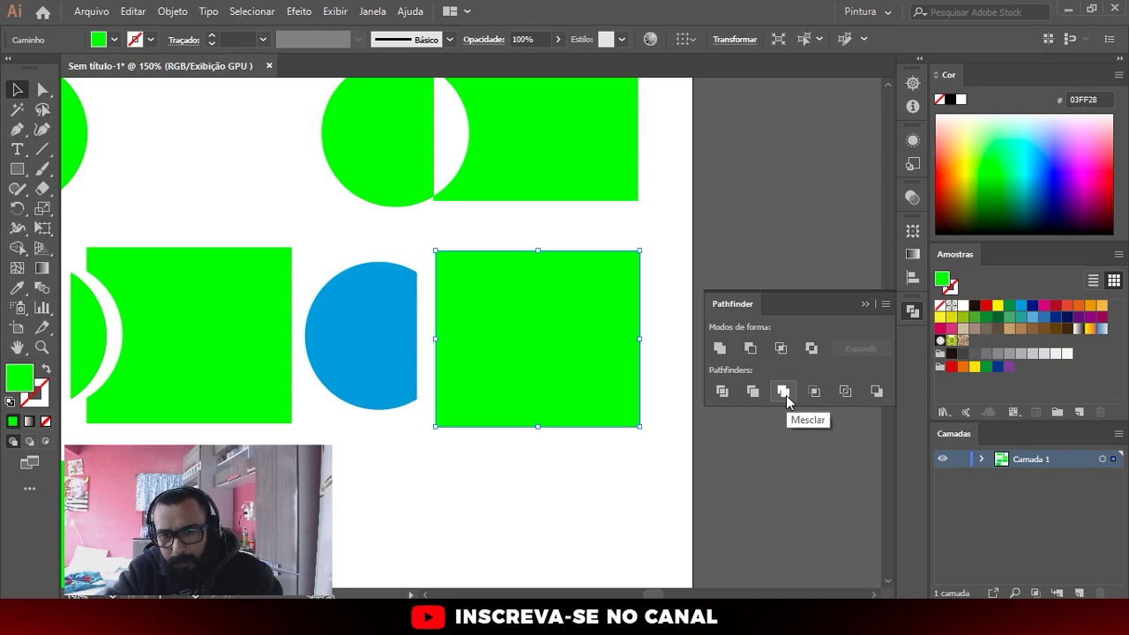
left_click(666, 414)
key("ctrl+minus")
key("ctrl+minus")
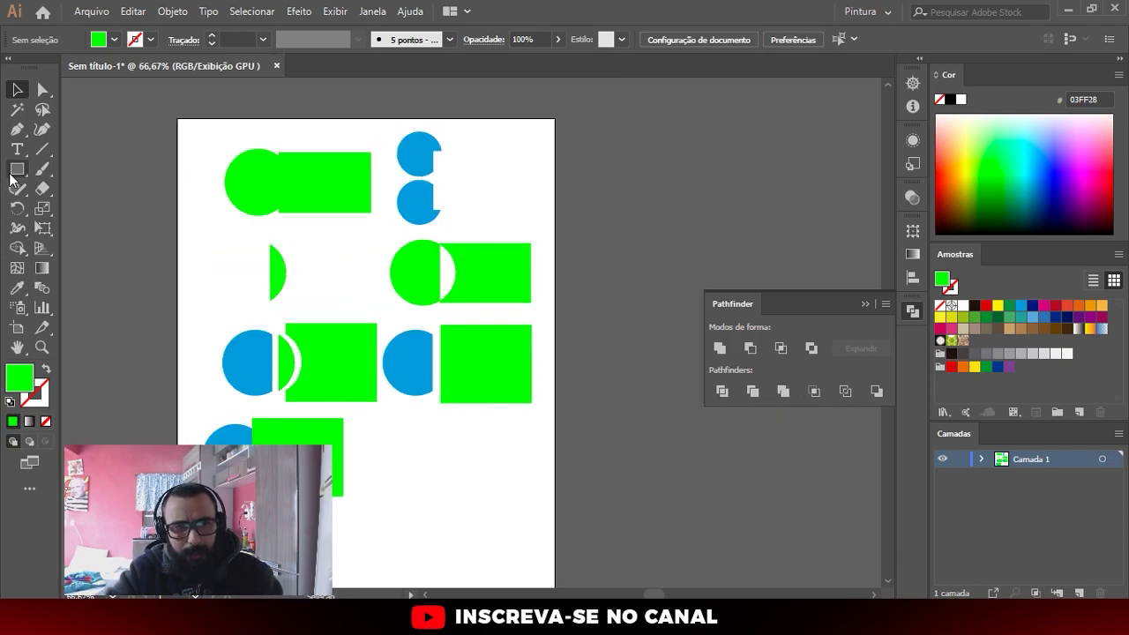
Duplicate the bottom blue circle and green rectangle pair to the right
key("v")
scroll(229, 460, "up", 1)
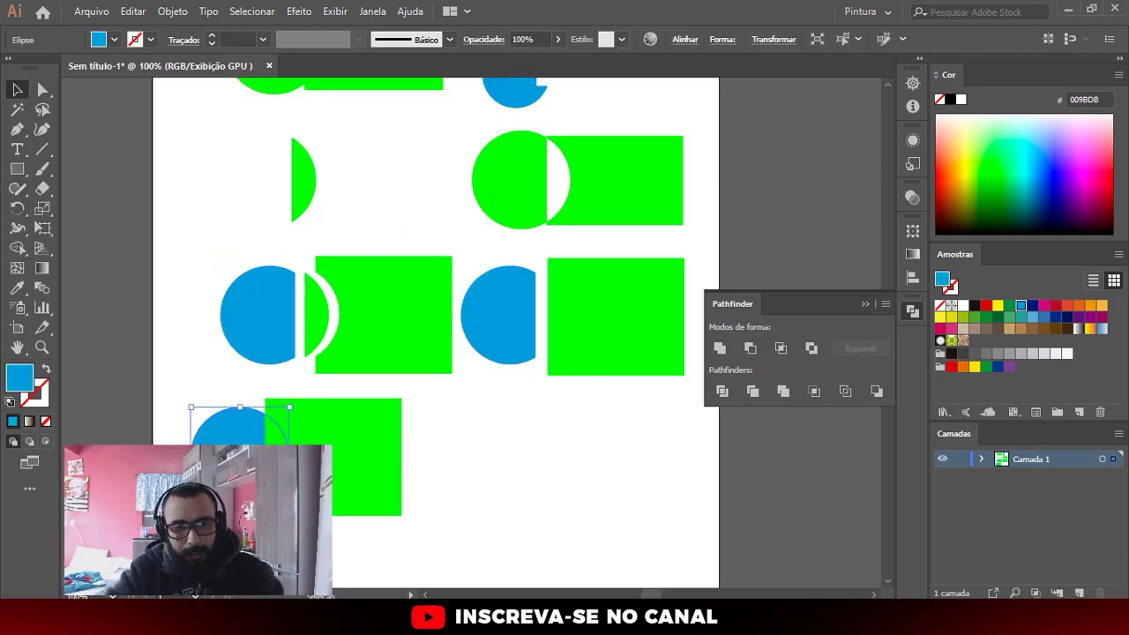
left_click(379, 432)
mouse_move(156, 414)
left_mouse_down()
mouse_move(274, 444)
mouse_move(529, 444)
left_mouse_up()
Apply Pathfinder Merge to the left pair and inspect its trimmed circle and rectangle
scroll(253, 438, "up", 1)
left_click(253, 438)
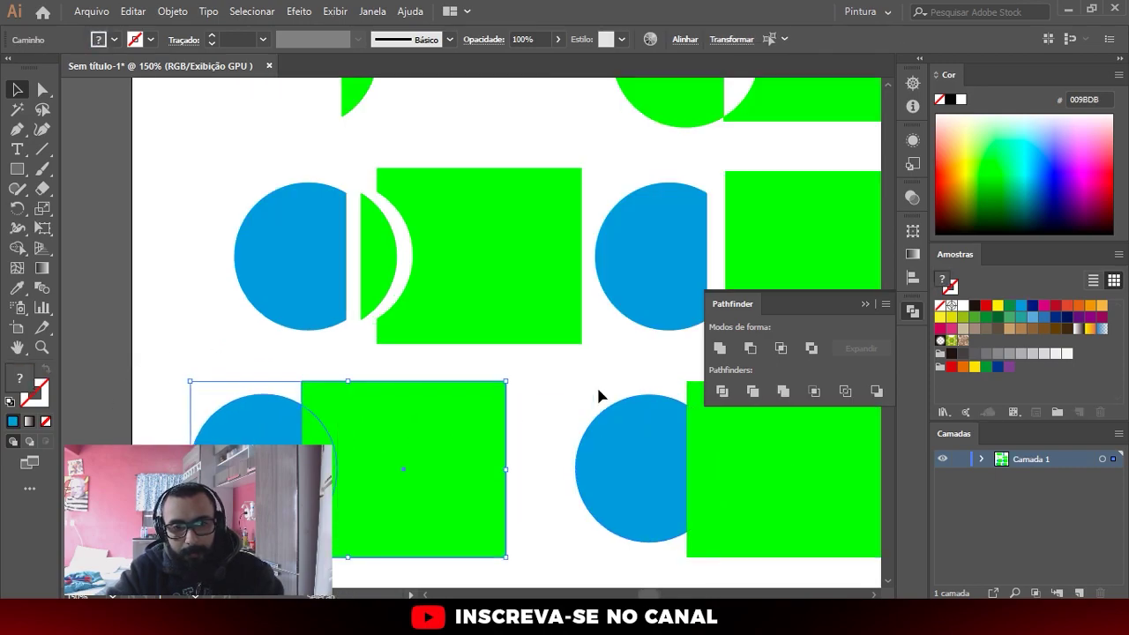
left_click(784, 391)
key("a")
left_click(423, 422)
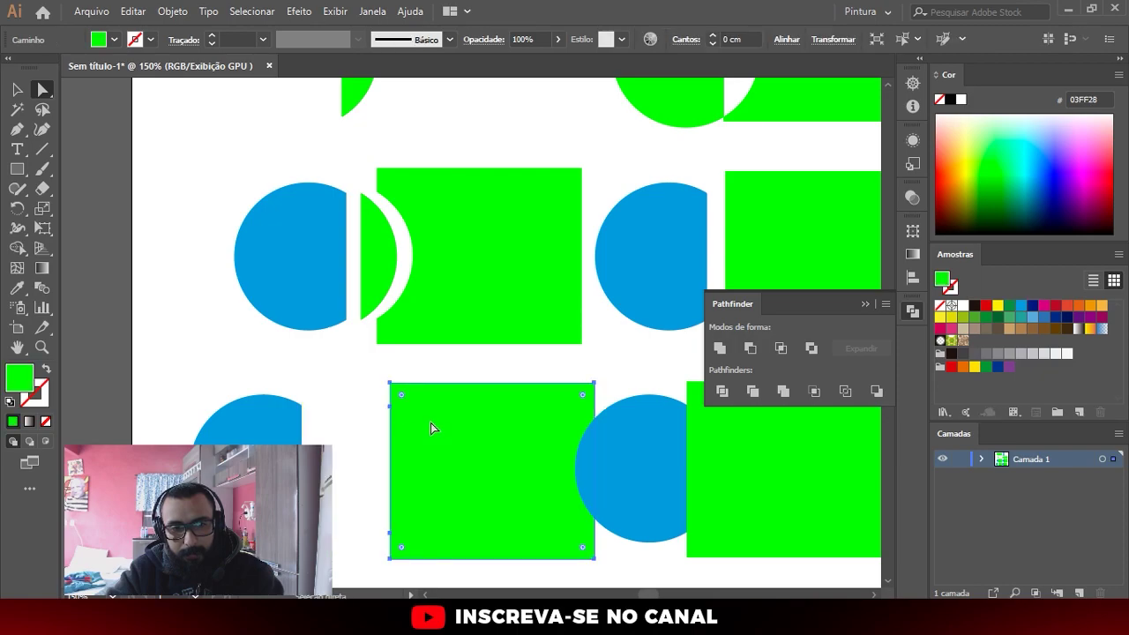
left_click(207, 428)
scroll(626, 393, "down", 2)
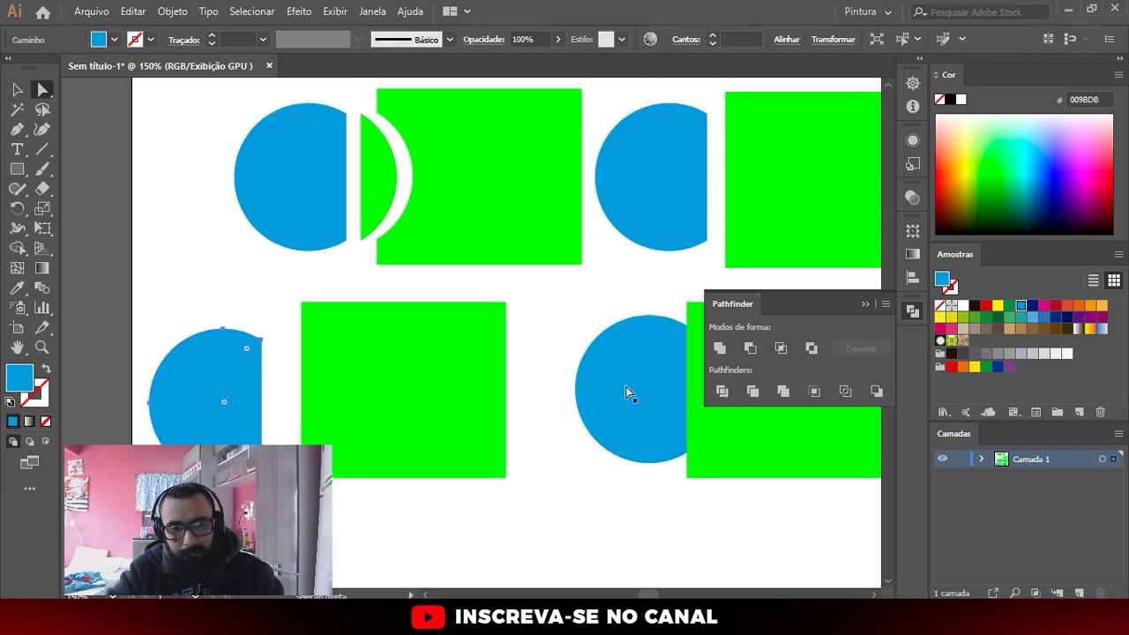
scroll(315, 406, "up", 1, "alt")
left_click(384, 395)
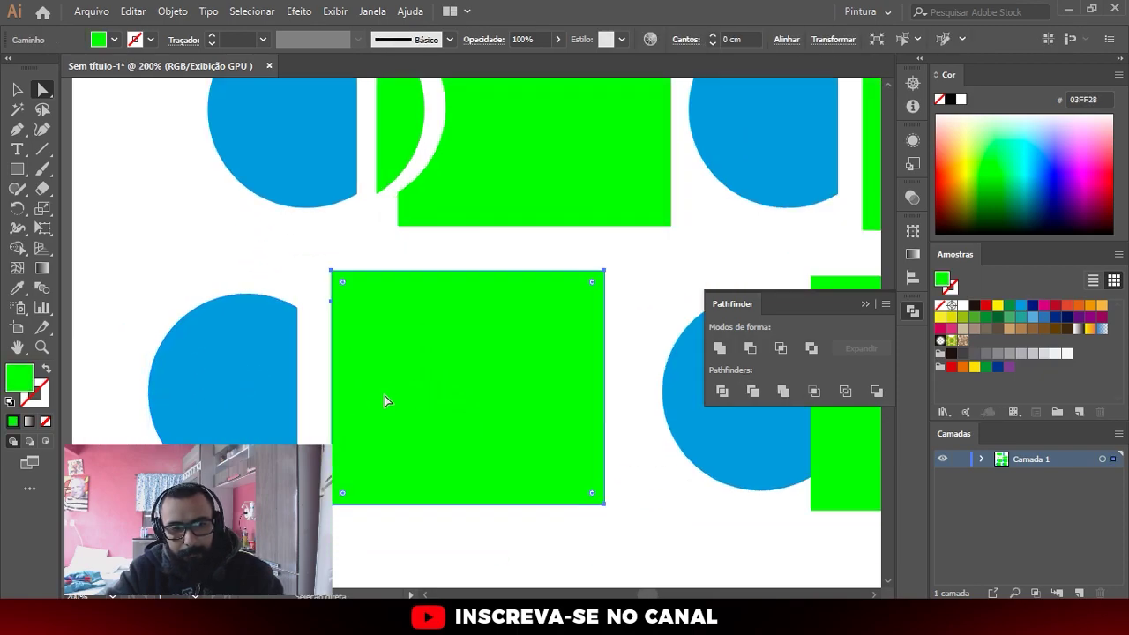
Undo the merge on the left pair and zoom in on the bottom row
key("v")
left_click(206, 357)
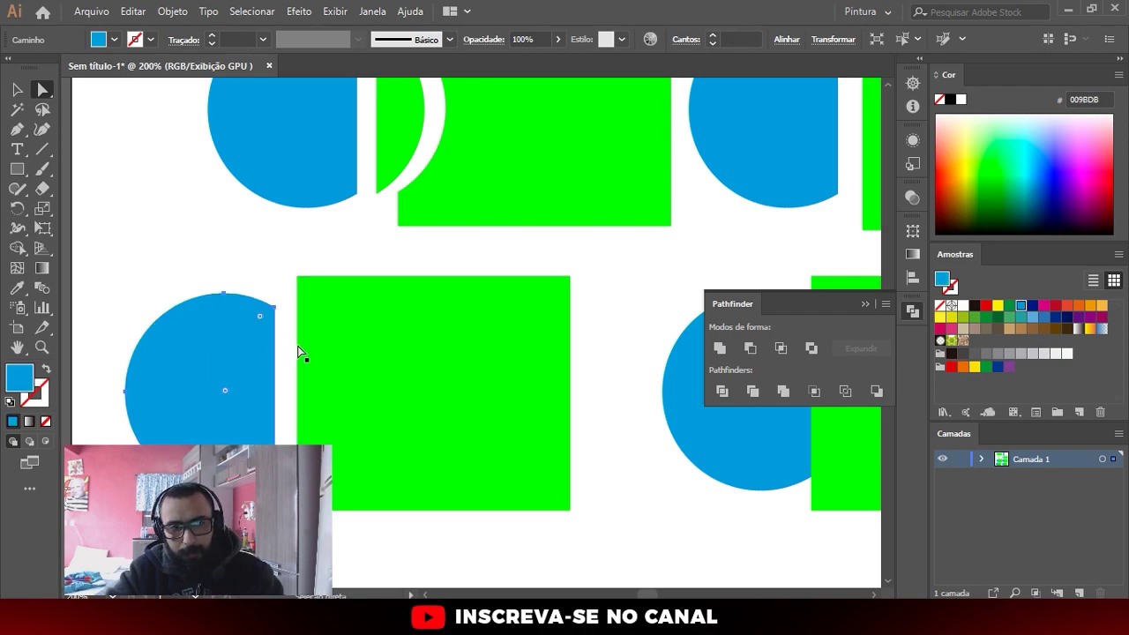
key("ctrl+1")
left_click(570, 411)
scroll(546, 474, "right", 3)
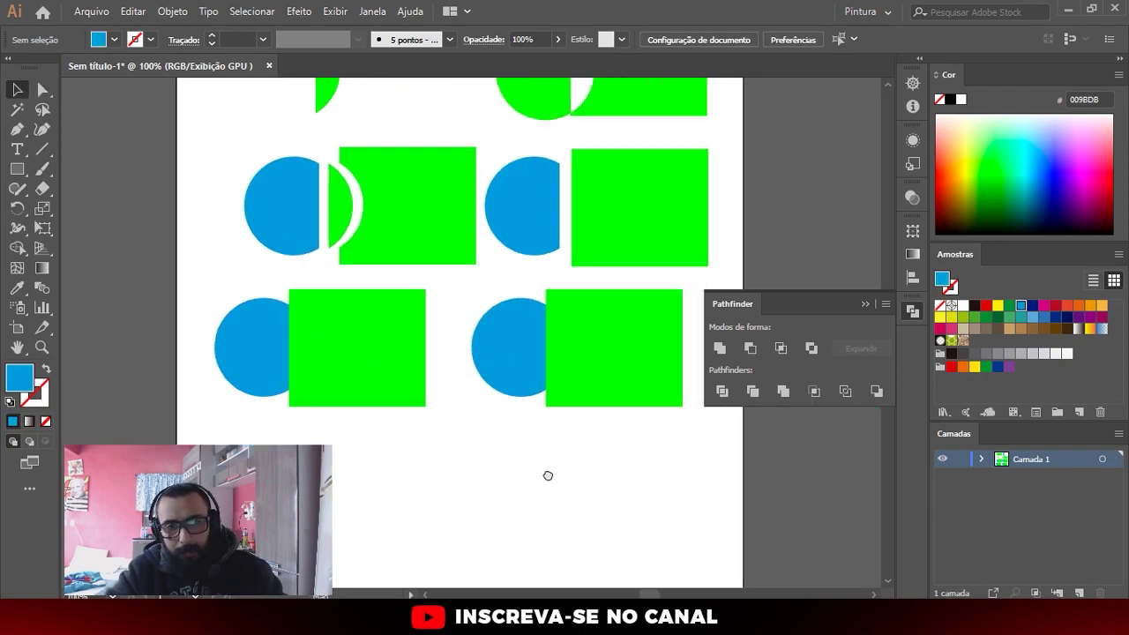
scroll(347, 350, "down", 1)
key("ctrl+shift+a")
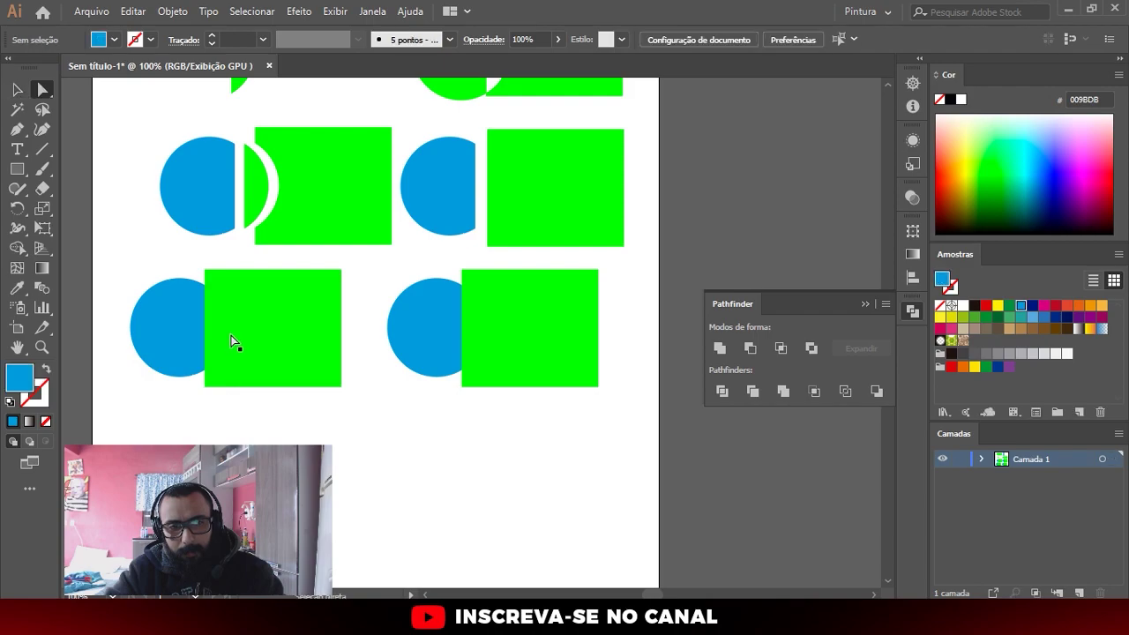
scroll(269, 335, "up", 2)
key("ctrl+plus")
Crop the right blue circle to the green rectangle's outline with Pathfinder Crop
left_click(467, 422)
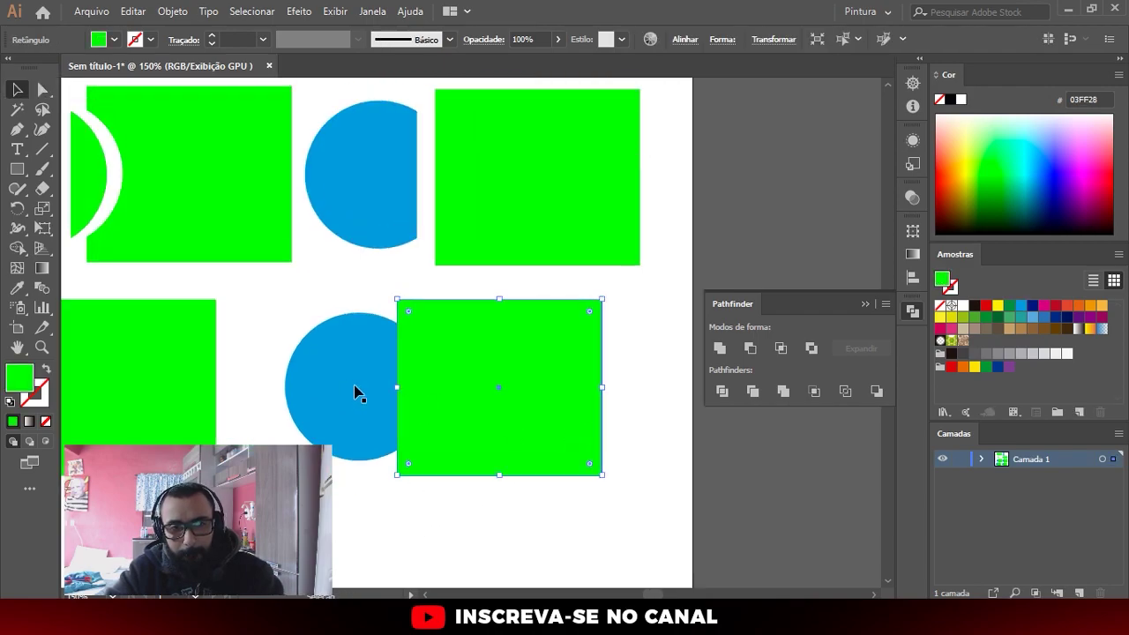
left_click(358, 391, "shift")
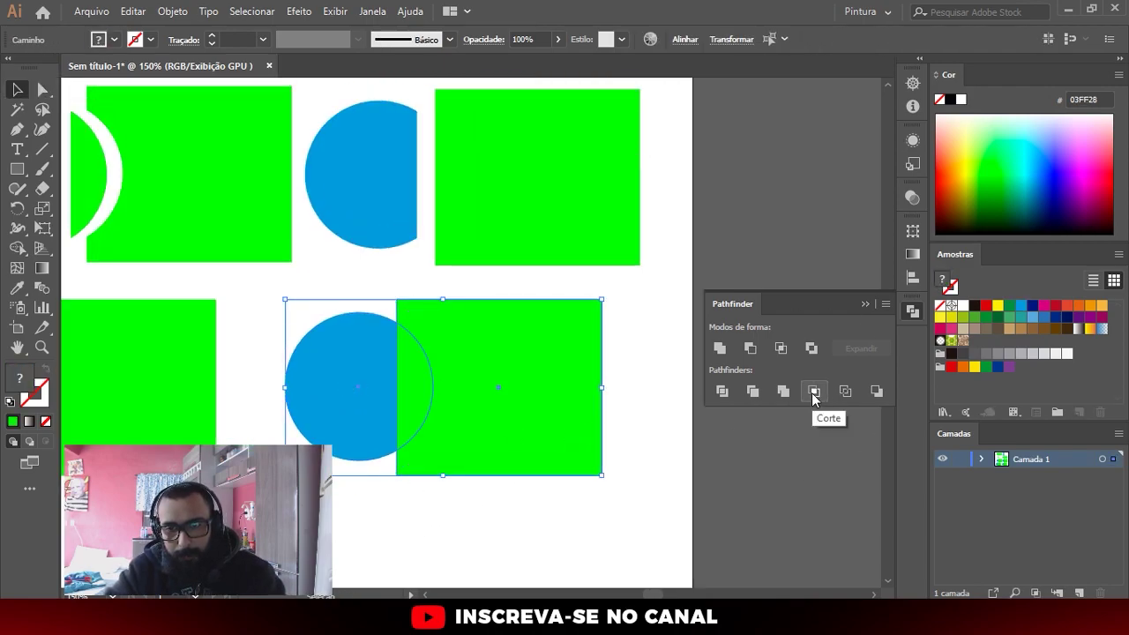
left_click(812, 392)
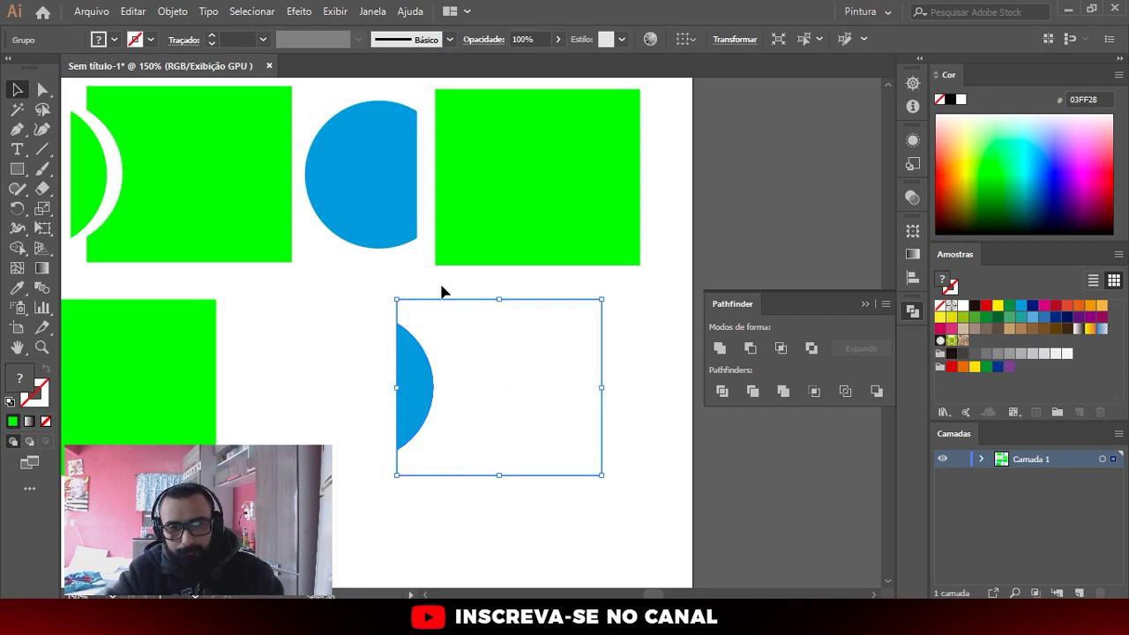
left_click(363, 304)
left_click(401, 366)
Enter the cropped group to inspect the blue sliver, then exit and reselect the group
double_click(410, 372)
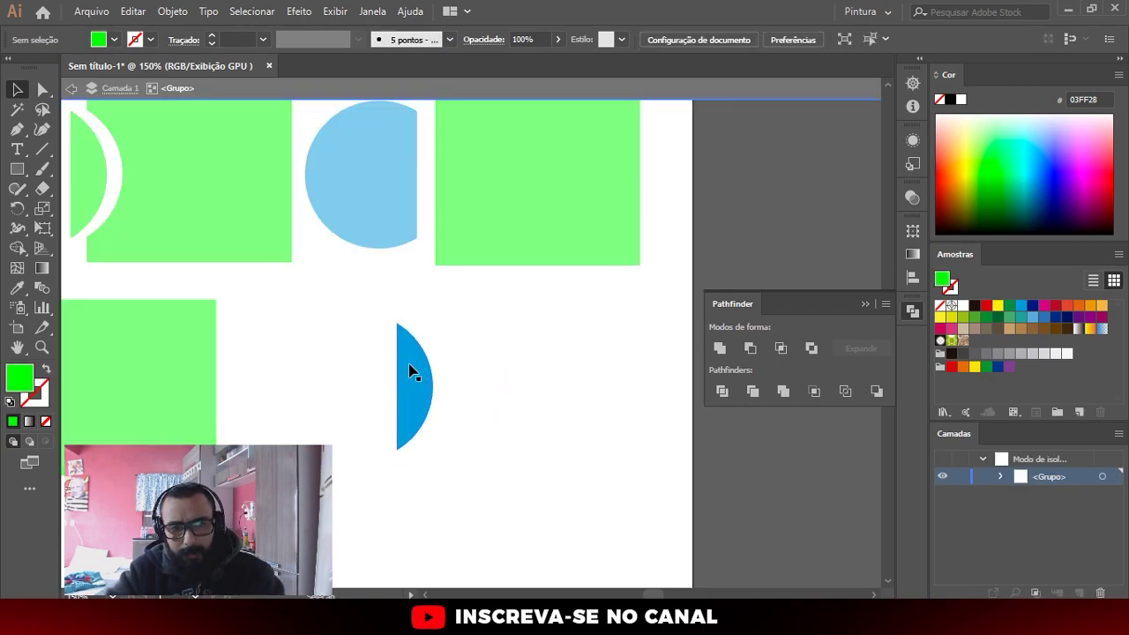
double_click(410, 372)
left_click(370, 472)
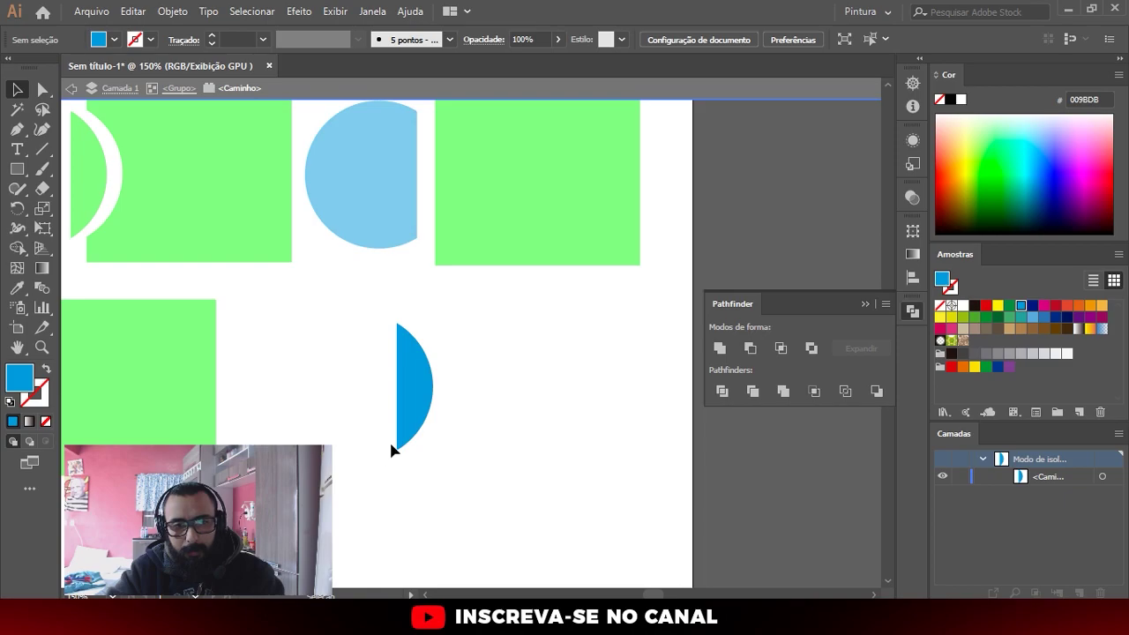
double_click(374, 321)
left_click_drag(427, 267, 496, 323)
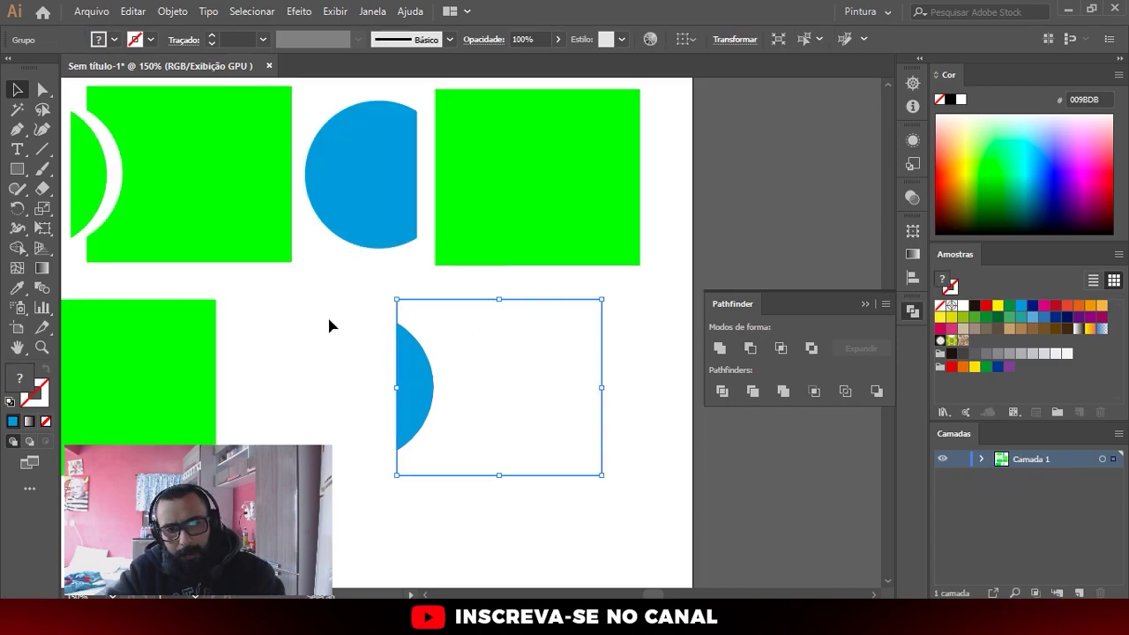
Fill the empty square with the top rectangle's green using the Eyedropper
key("a")
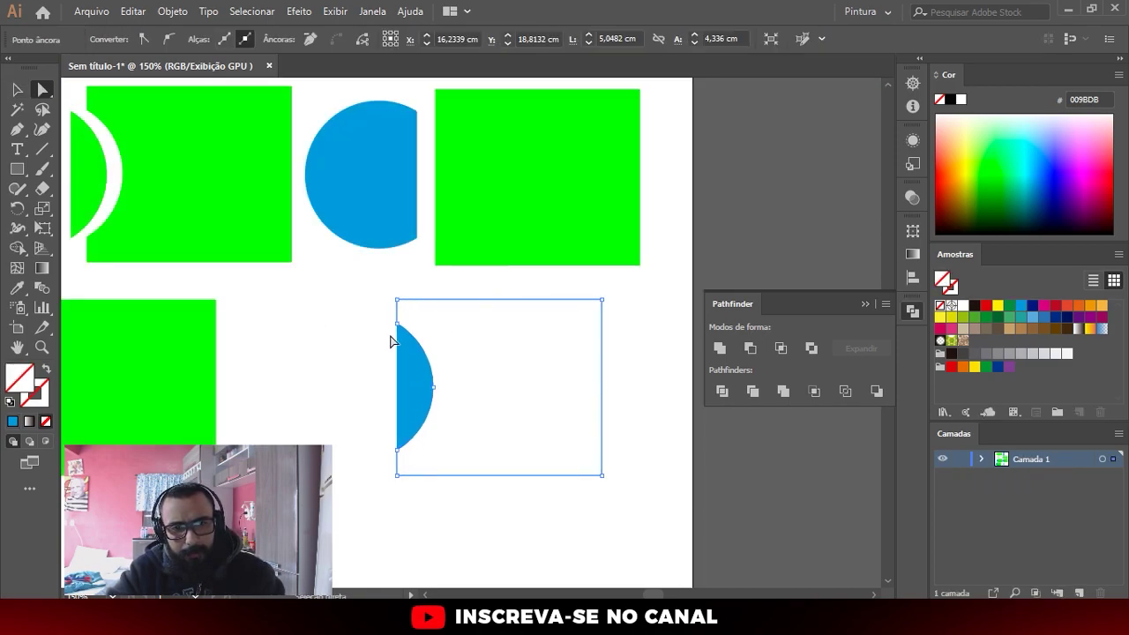
key("i")
left_click(515, 166)
key("v")
left_click(356, 373)
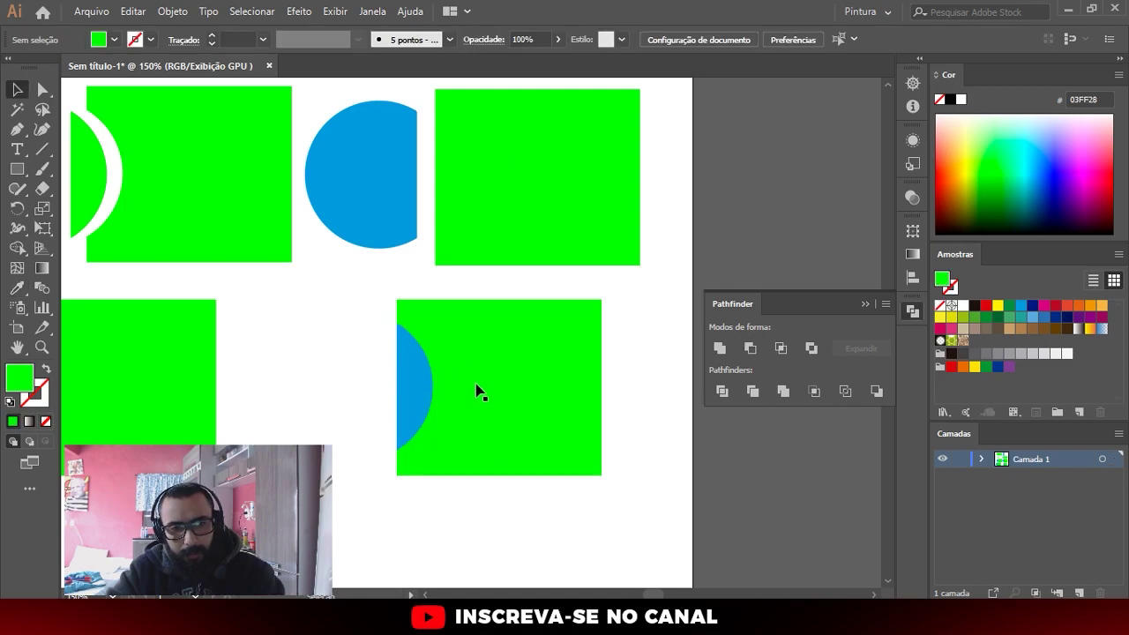
key("ctrl+plus")
left_click(578, 375)
Undo back to the whole circle and rectangle, reselect both and try Pathfinder buttons
key("ctrl+minus")
key("ctrl+minus")
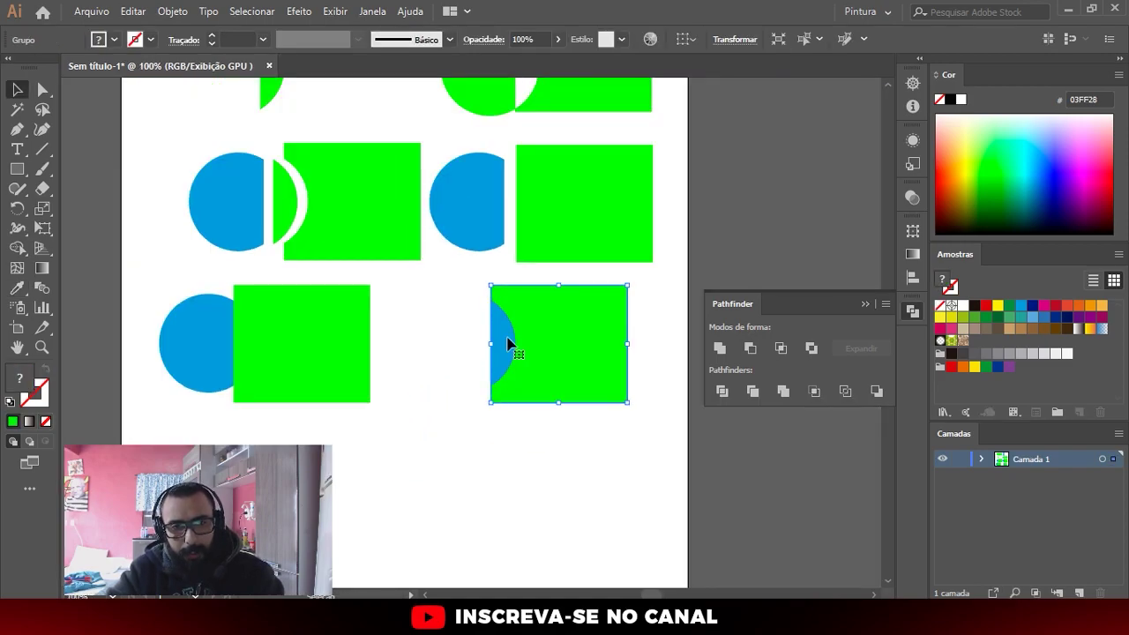
key("ctrl+z")
key("ctrl+z")
key("ctrl+z")
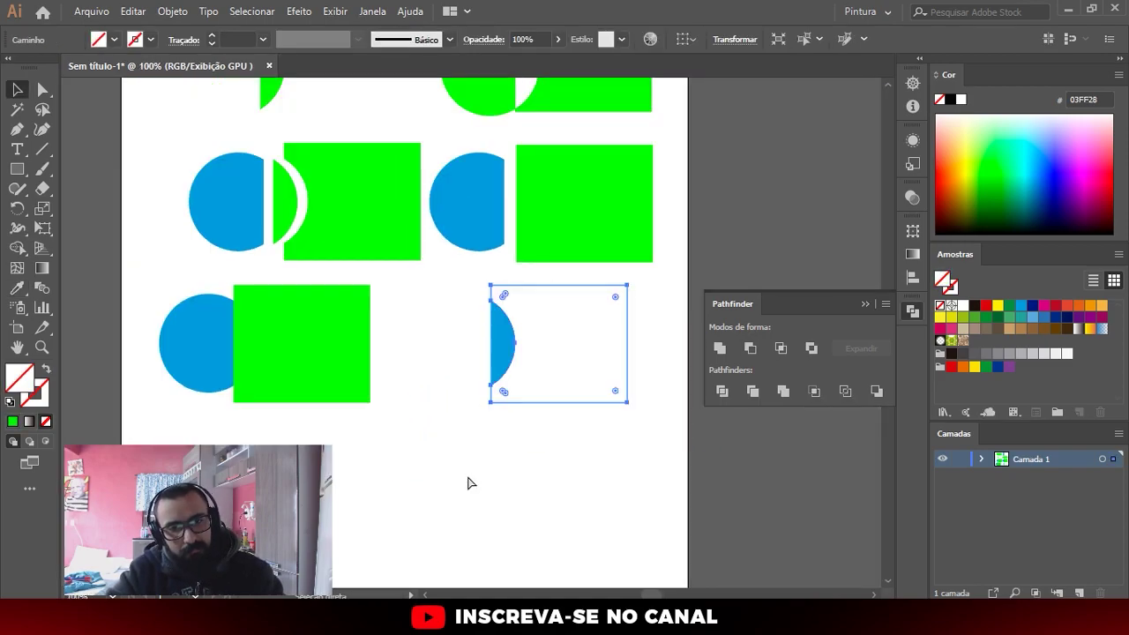
key("ctrl+z")
left_click(463, 498)
left_click(500, 361)
left_click(479, 340)
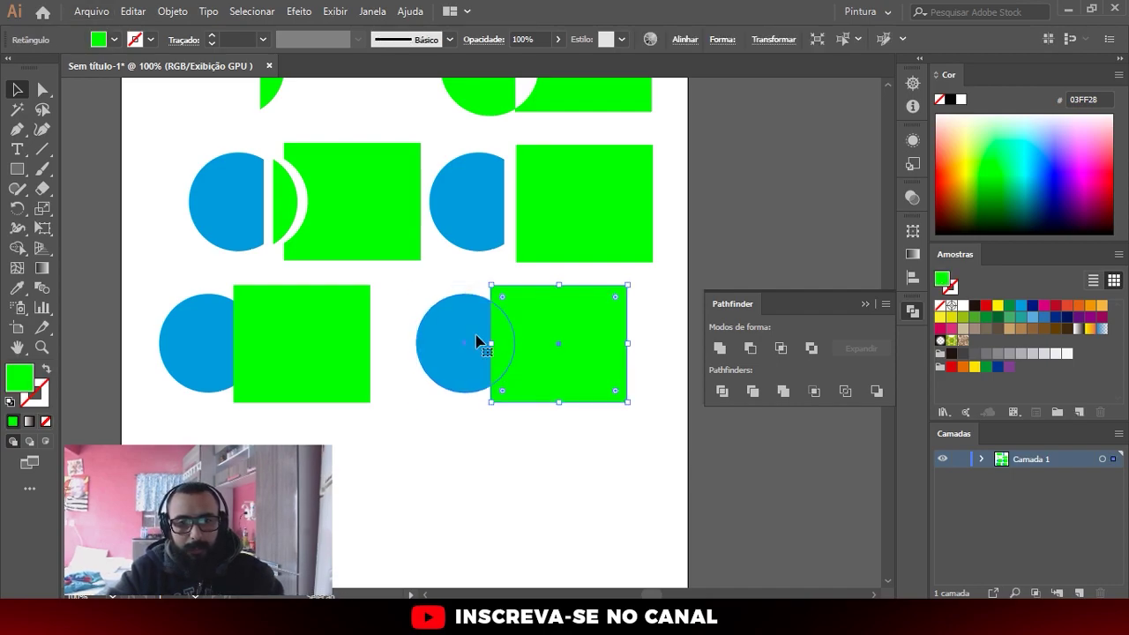
left_click(582, 353, "shift")
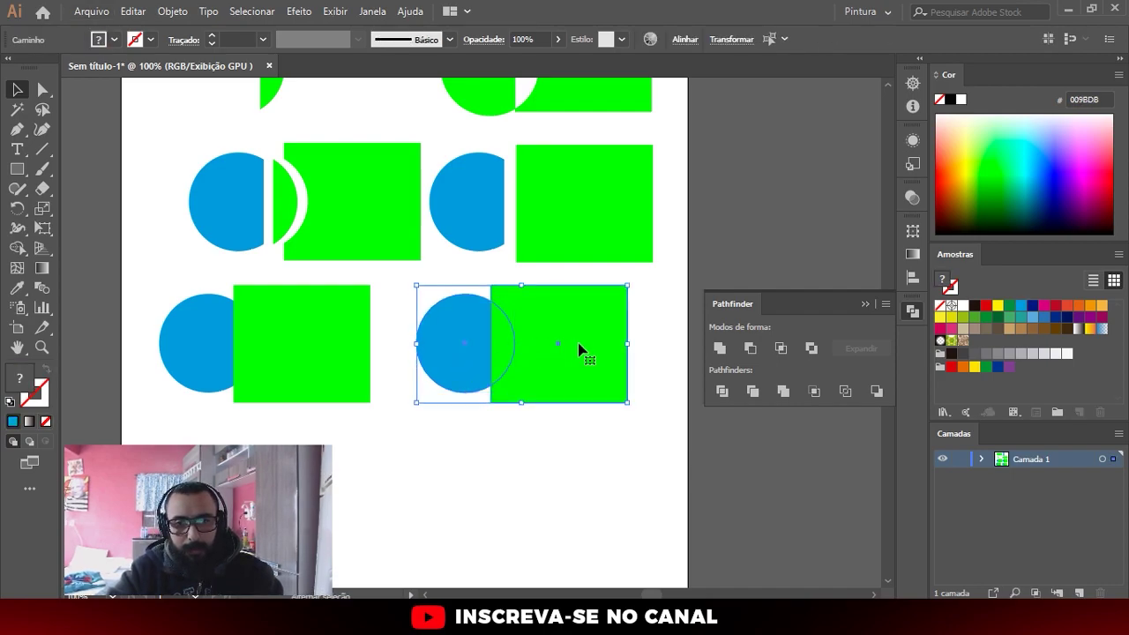
left_click(716, 393)
left_click(758, 392)
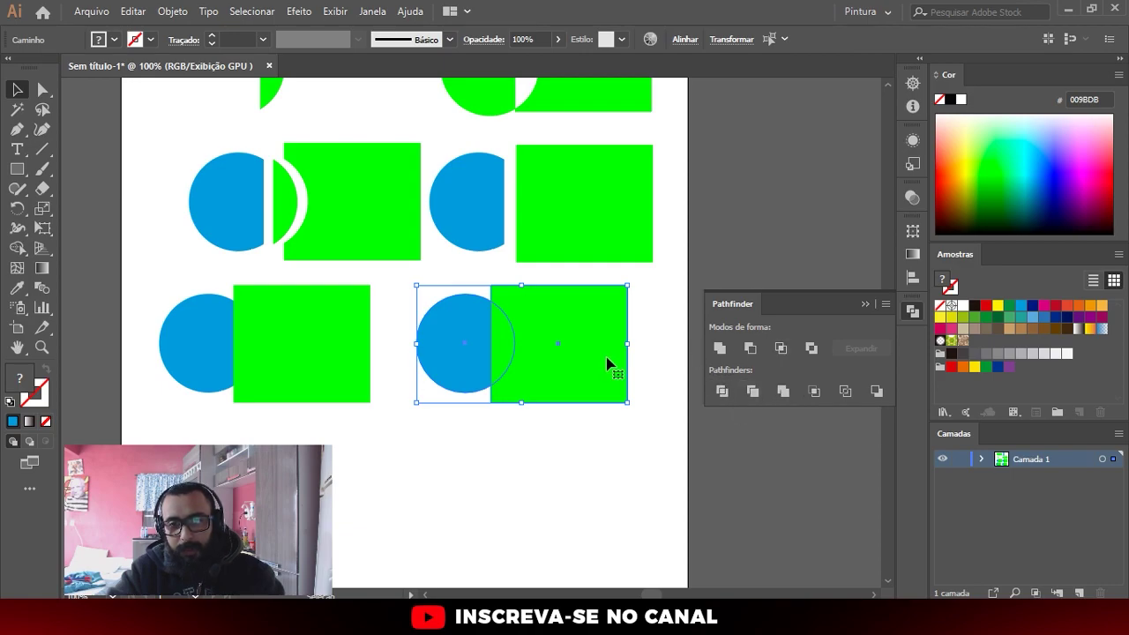
Duplicate the circle-and-square pair below-left and crop the pair with Pathfinder Crop
scroll(477, 379, "down", 1, "alt")
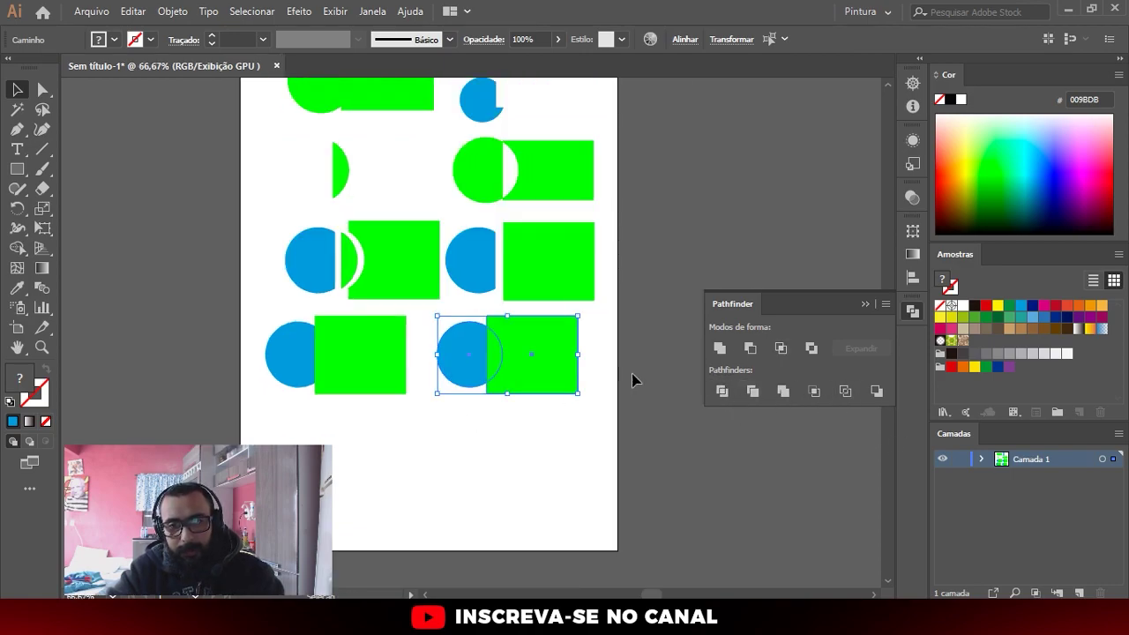
left_click_drag(534, 354, 360, 448, "alt")
left_click(544, 374)
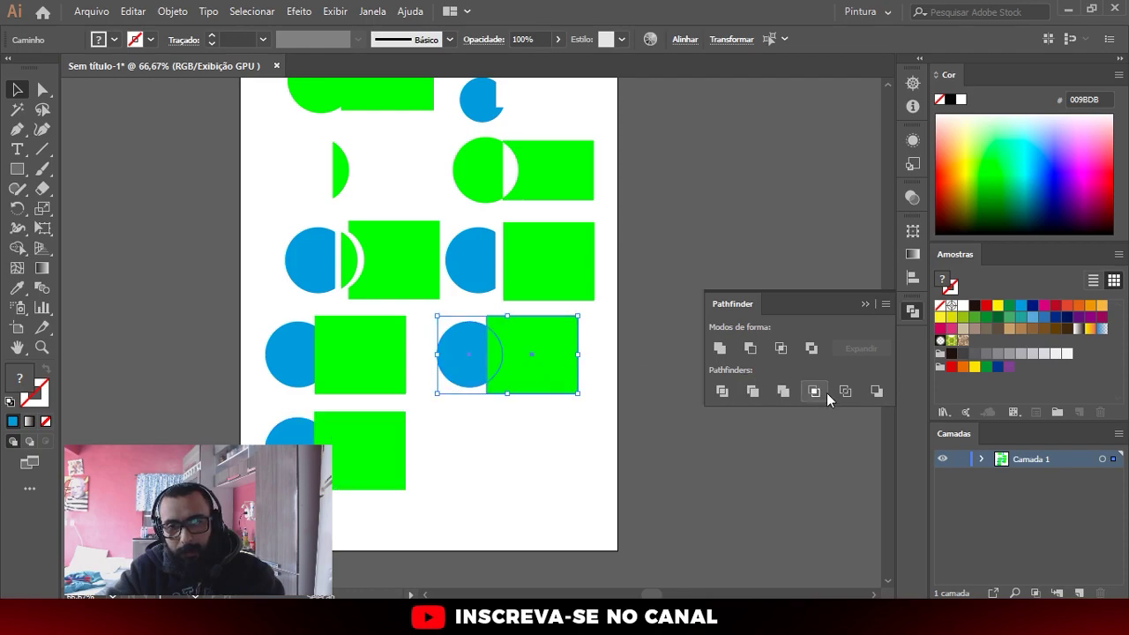
left_click(814, 391)
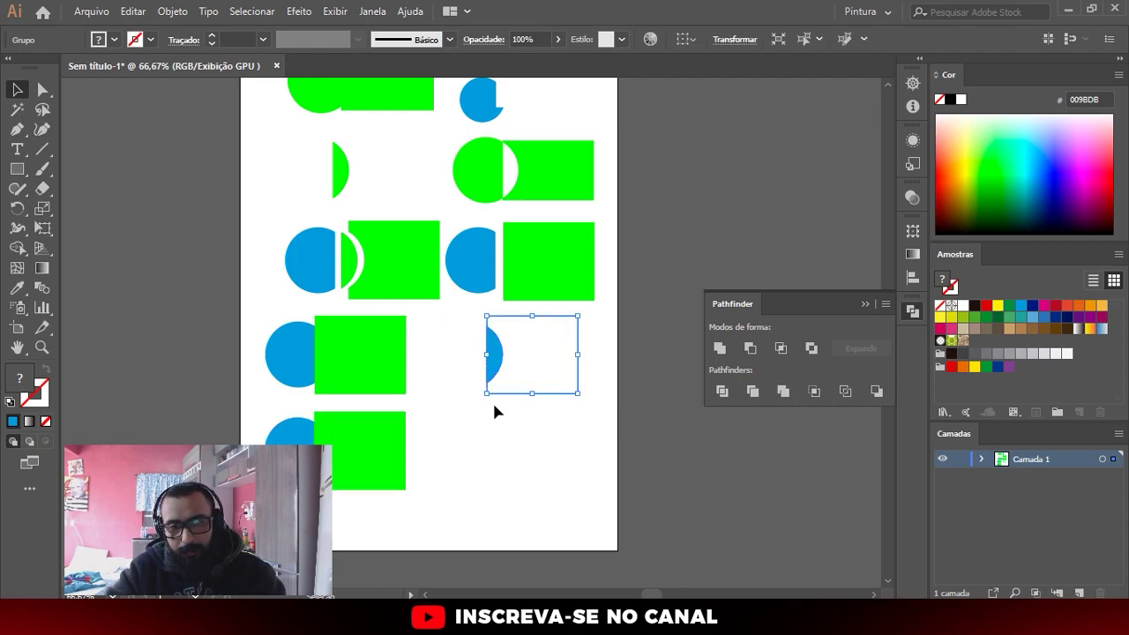
Refill the cropped group's empty square green with the Eyedropper
key("a")
left_click(544, 335)
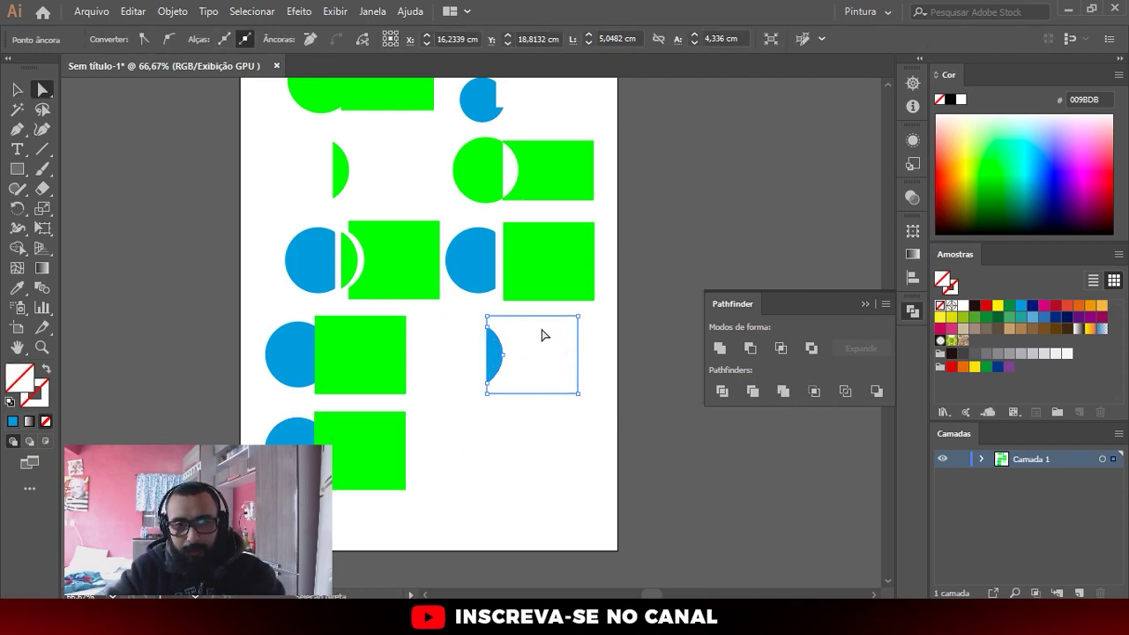
left_click(21, 377)
left_click(16, 287)
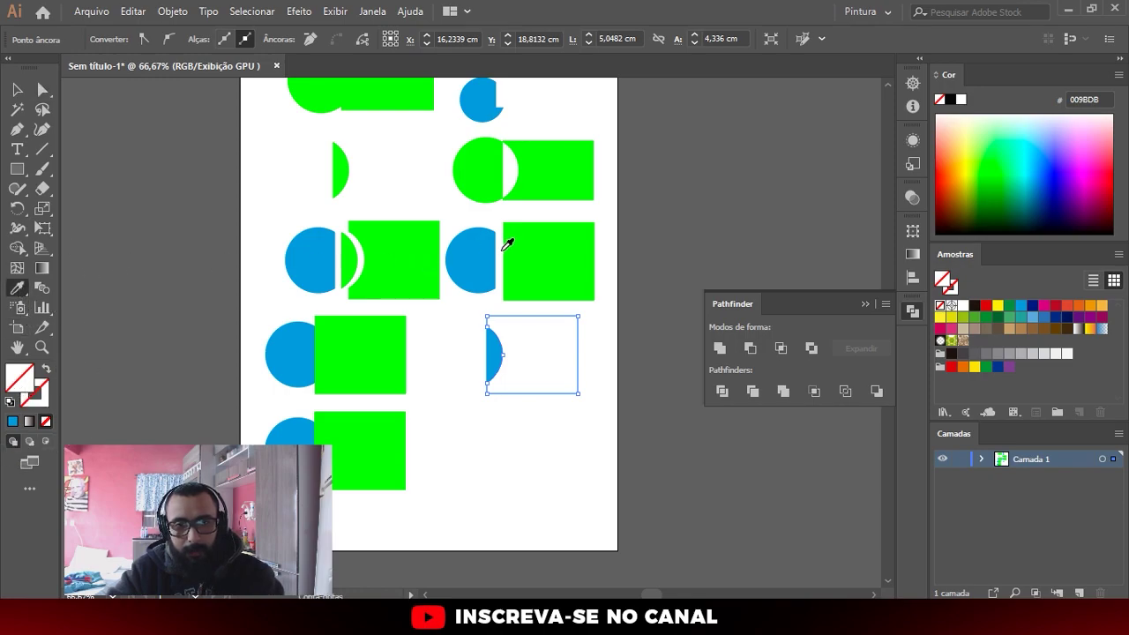
left_click(508, 242)
key("v")
left_click(597, 451)
scroll(382, 465, "up", 1)
Copy the circle-and-square pair to the lower right
left_click_drag(197, 373, 373, 484)
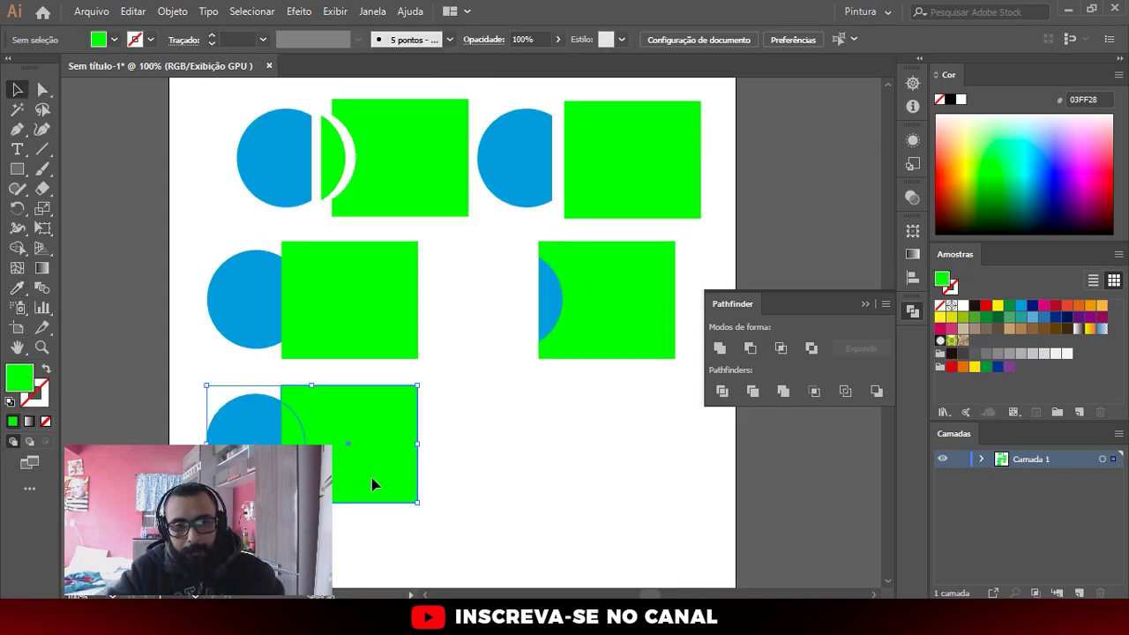
left_click_drag(597, 473, 601, 473)
left_click_drag(180, 385, 291, 441)
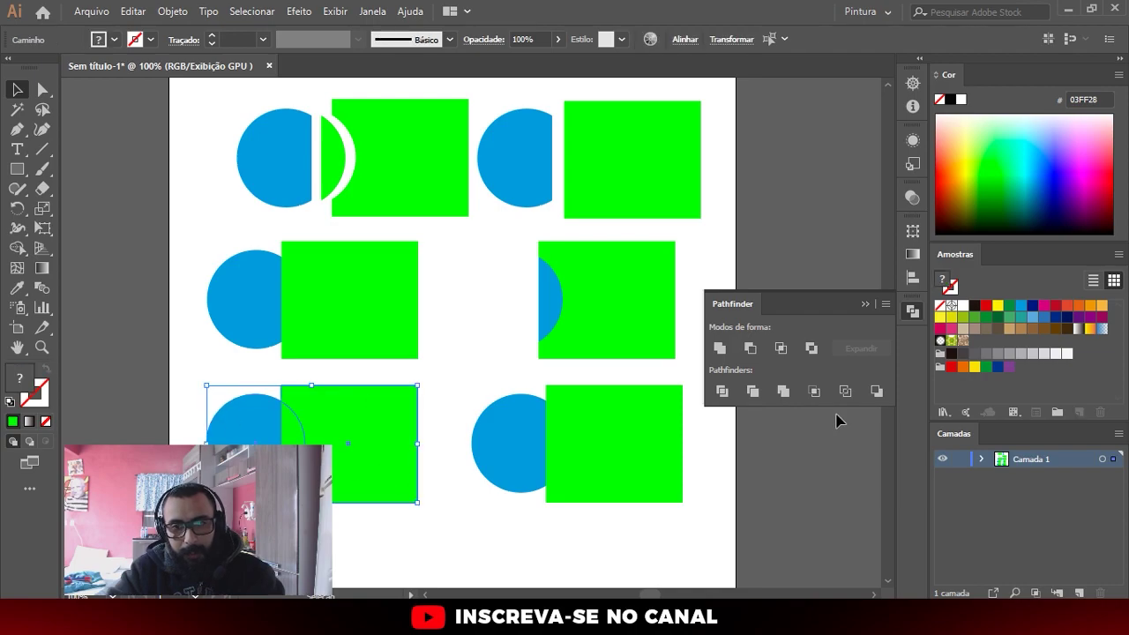
Apply Pathfinder Outline to the bottom-left pair, reducing it to thin strokes
left_click(814, 390)
left_click(850, 393)
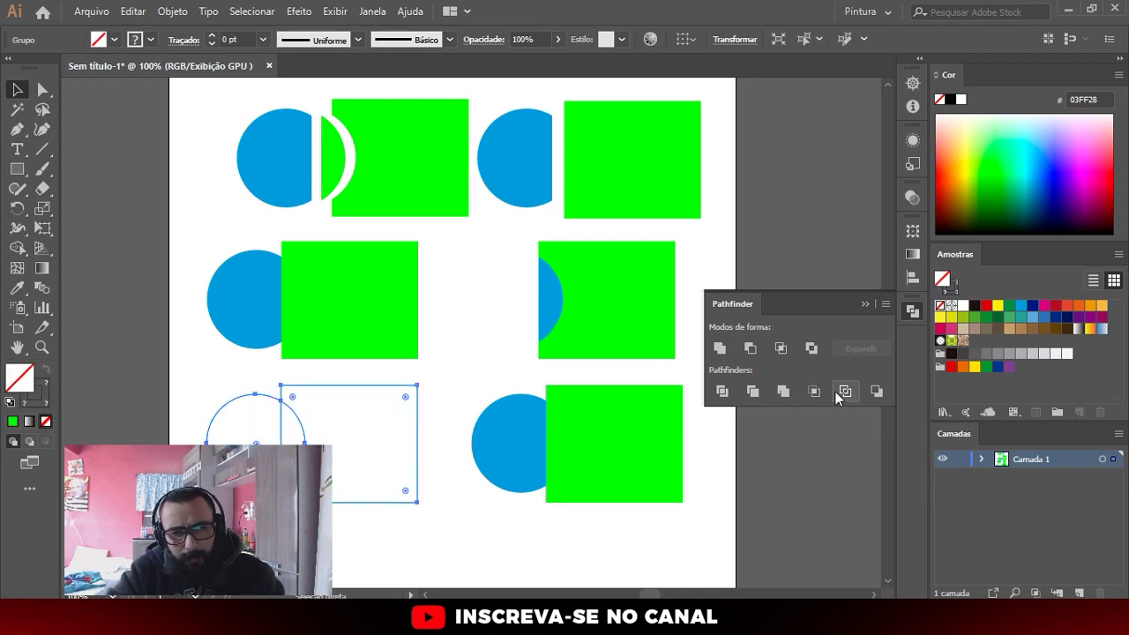
left_click(389, 536)
scroll(282, 409, "up", 5)
scroll(283, 409, "up", 2)
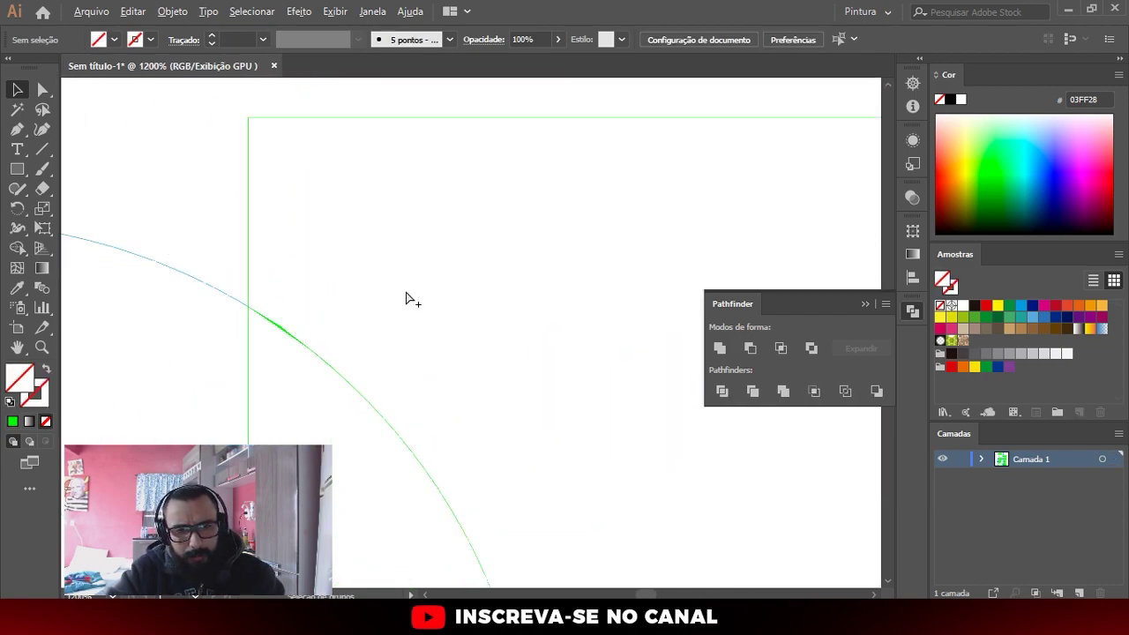
scroll(290, 327, "down", 1)
scroll(290, 328, "down", 3)
scroll(499, 373, "down", 2)
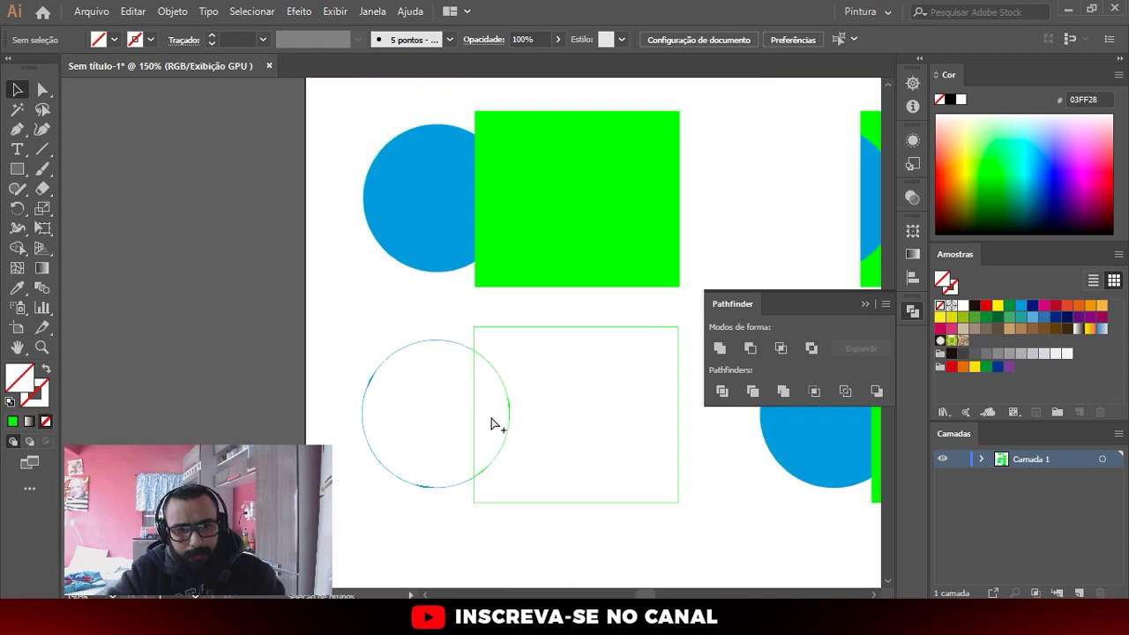
scroll(494, 423, "down", 2)
scroll(663, 415, "up", 2)
scroll(517, 403, "down", 4)
scroll(491, 403, "up", 1)
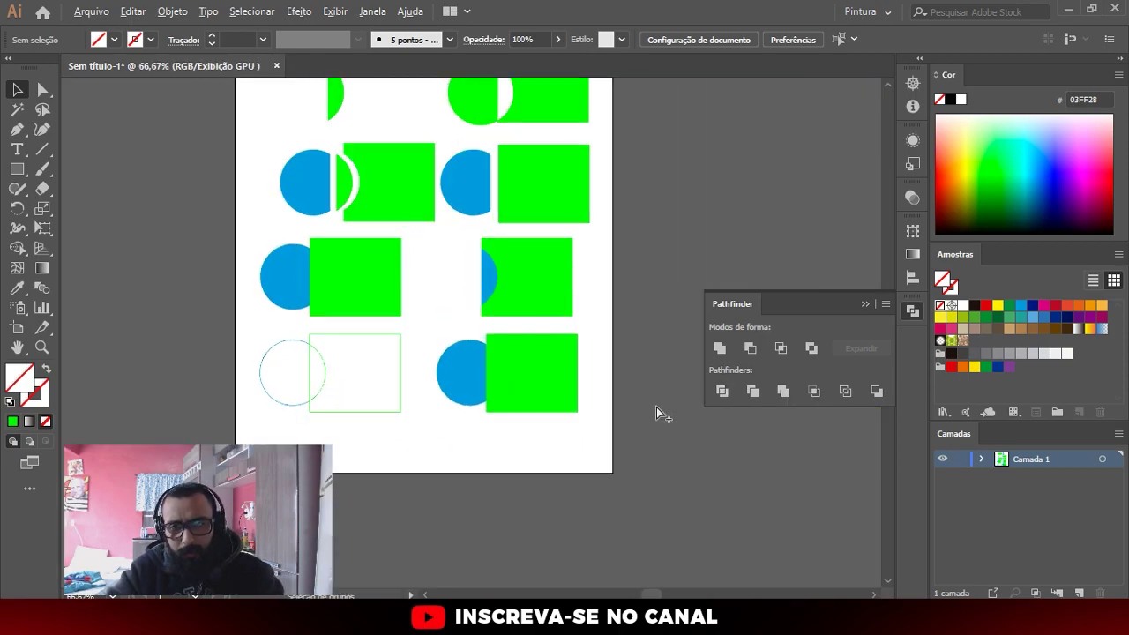
left_click_drag(439, 423, 580, 332)
left_click(877, 390)
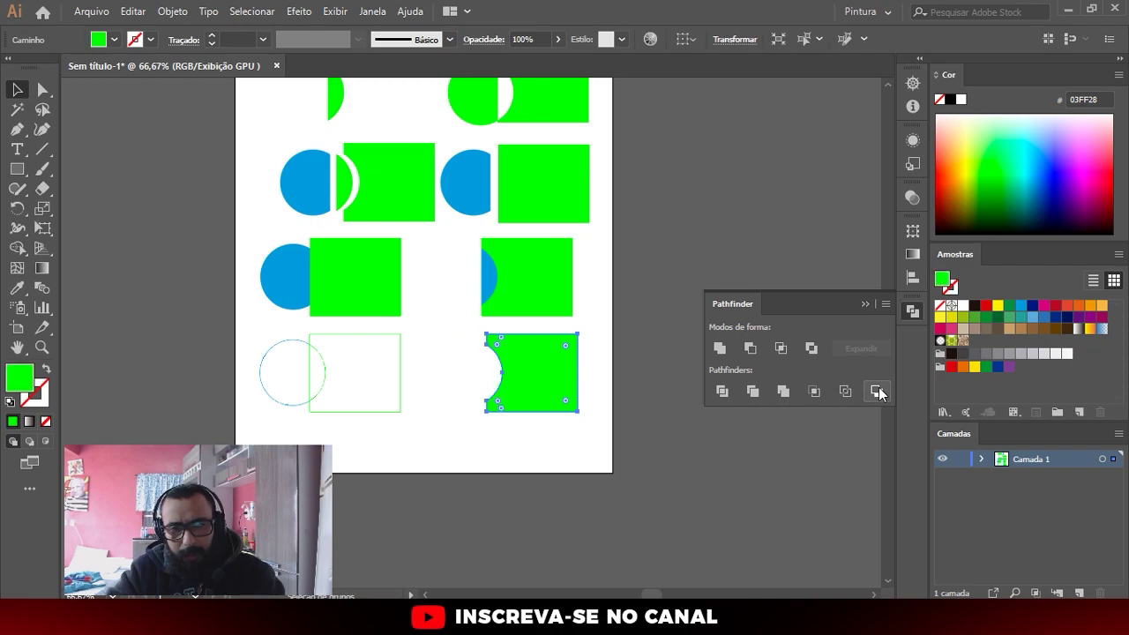
key("ctrl+z")
scroll(529, 423, "up", 2)
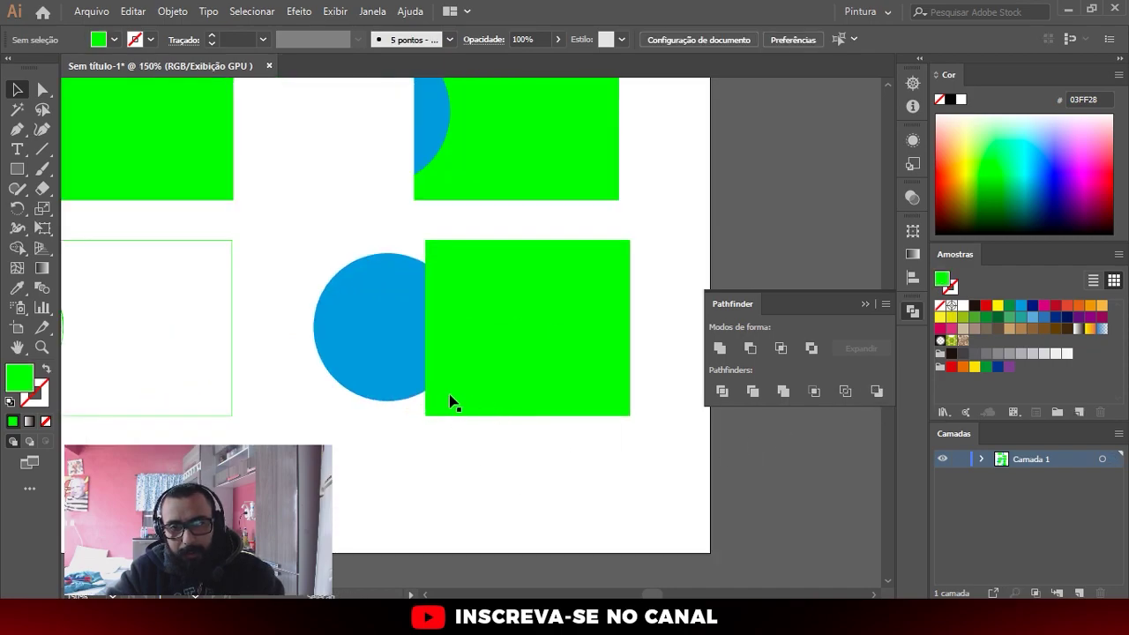
left_click(382, 361)
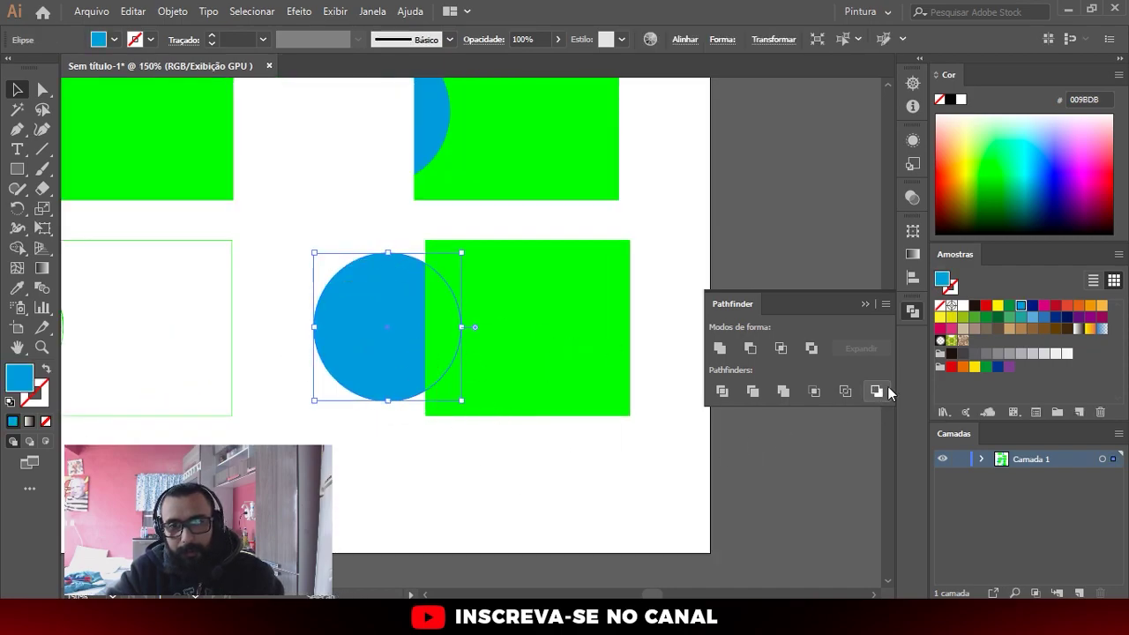
left_click(620, 384, "shift")
left_click(876, 390)
left_click(504, 491)
scroll(504, 476, "down", 4, "alt")
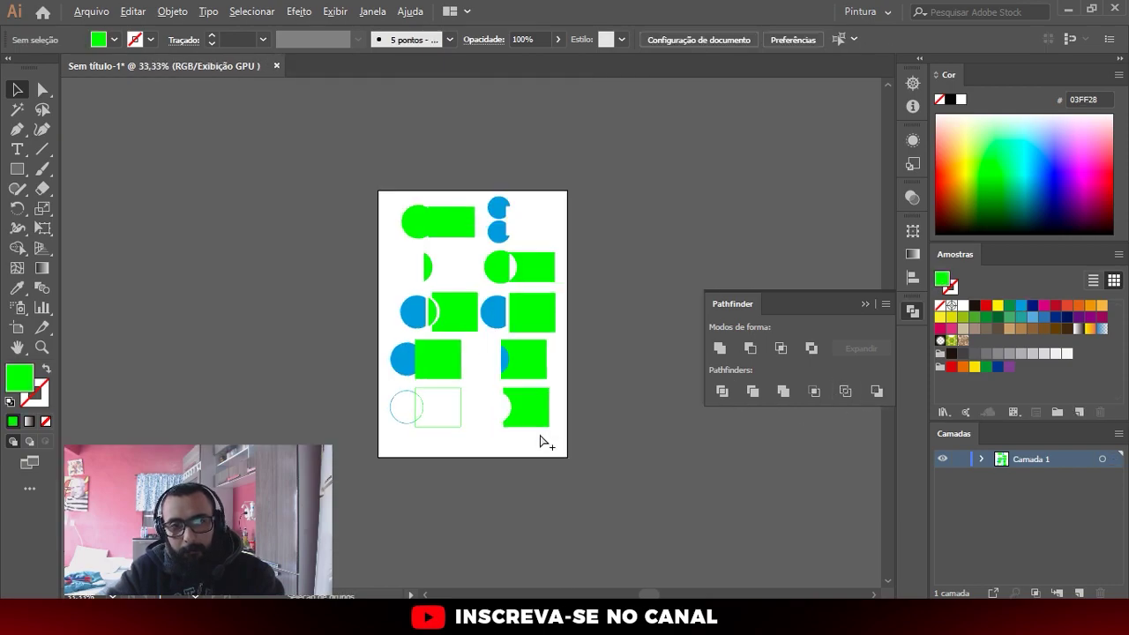
key("ctrl+z")
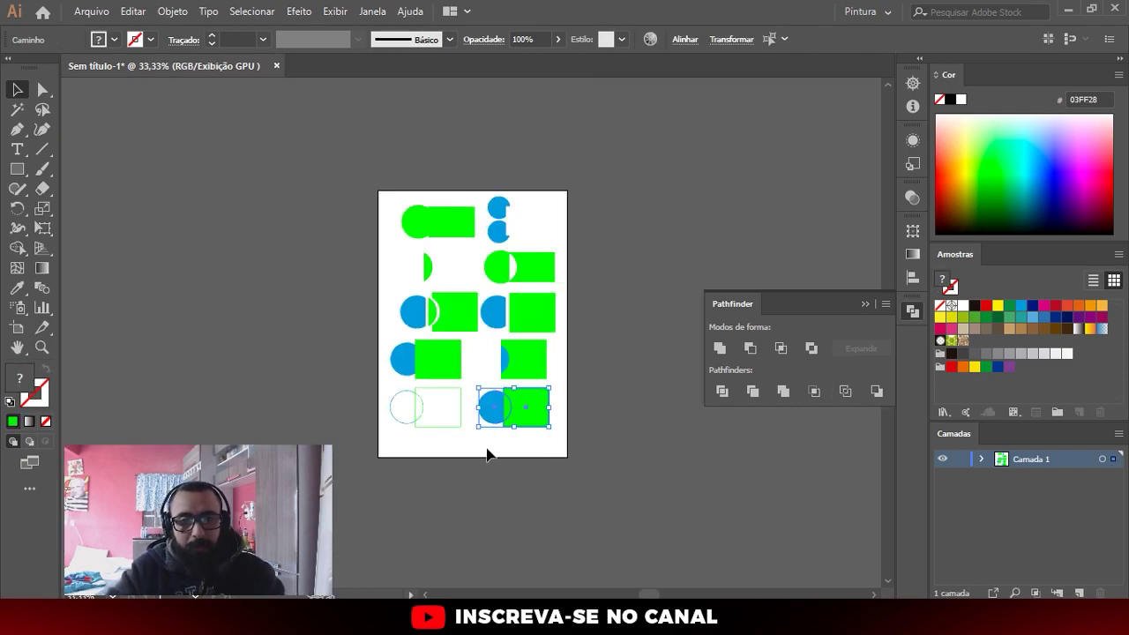
scroll(432, 249, "up", 1, "alt")
left_click(443, 298)
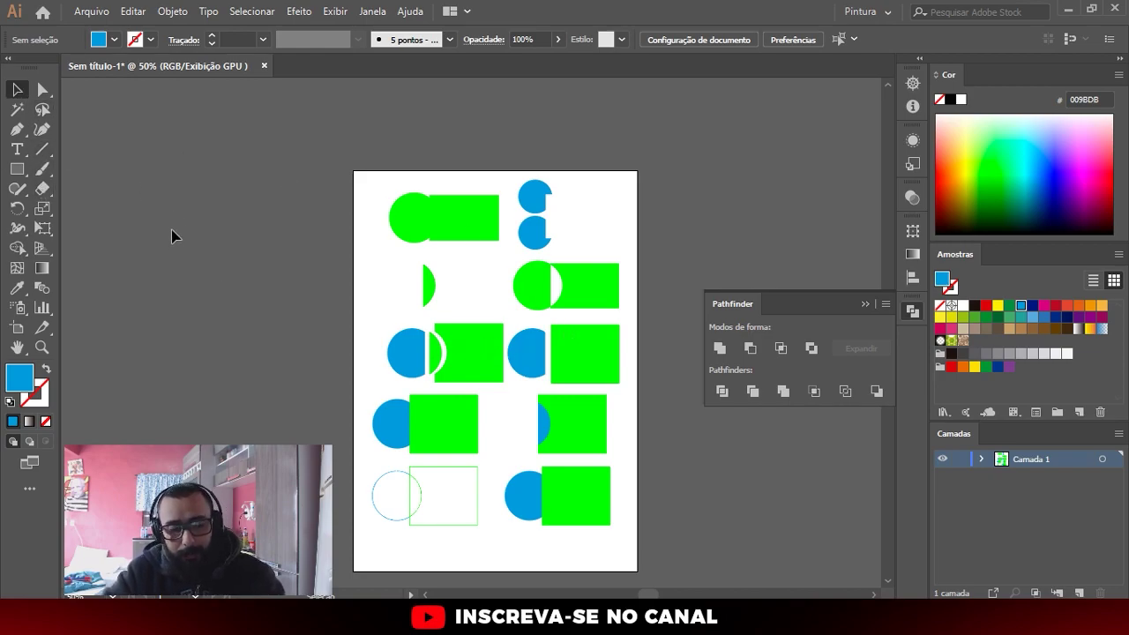
Set up the Paintbrush with a near-black colour, testing and undoing two trial strokes
key("l")
key("b")
scroll(170, 231, "up", 1, "alt")
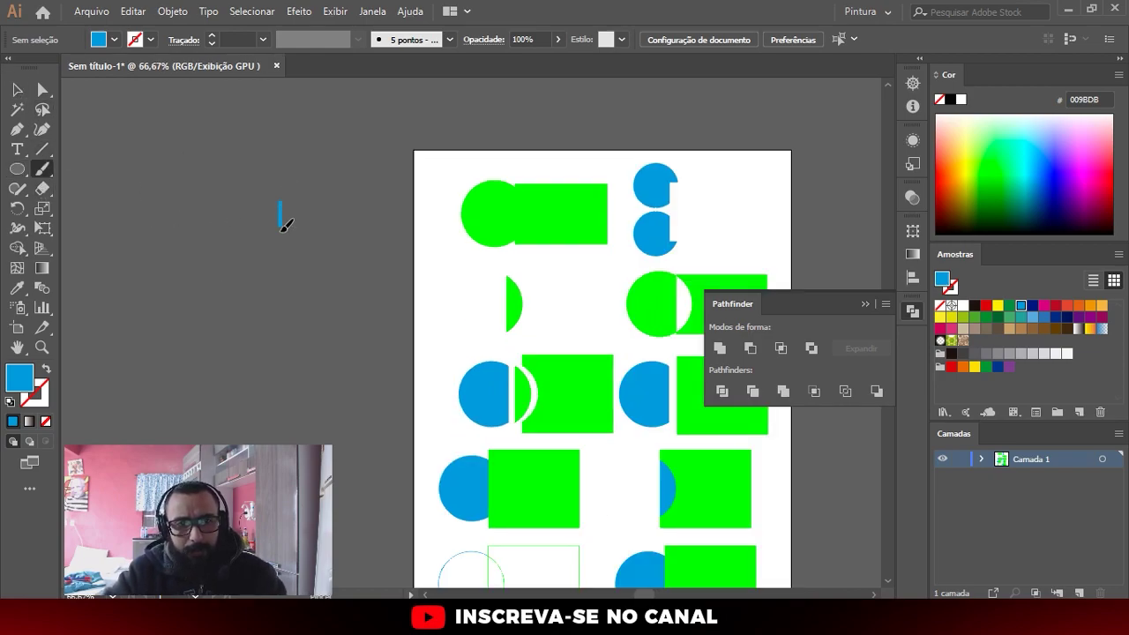
scroll(306, 217, "up", 2, "alt")
left_click_drag(292, 177, 300, 239)
key("ctrl+z")
key("ctrl+z")
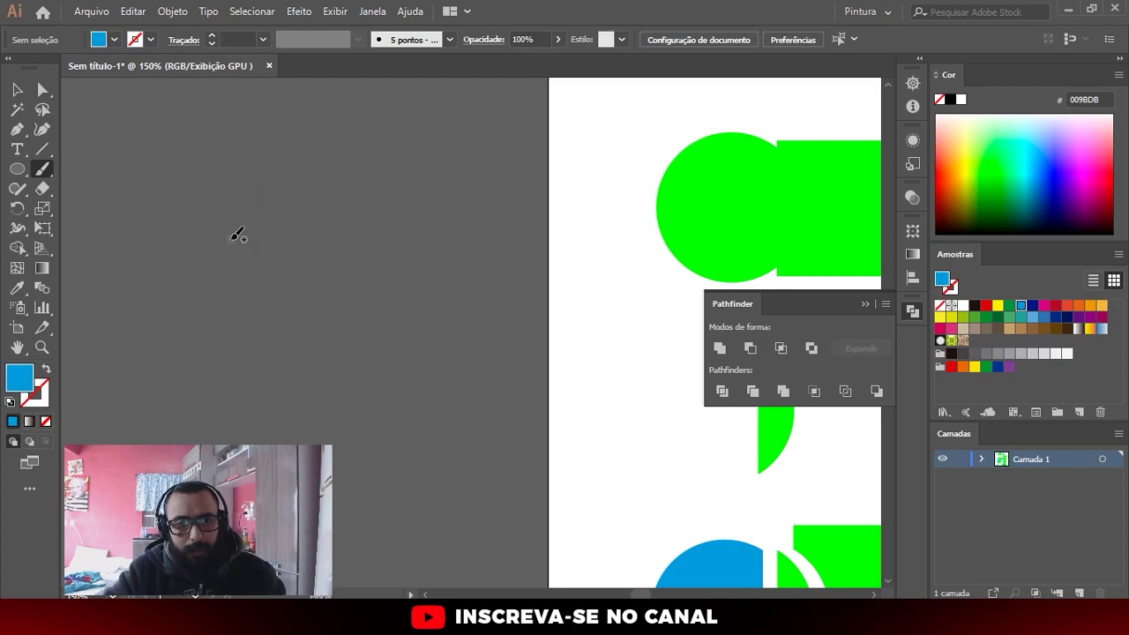
left_click(948, 355)
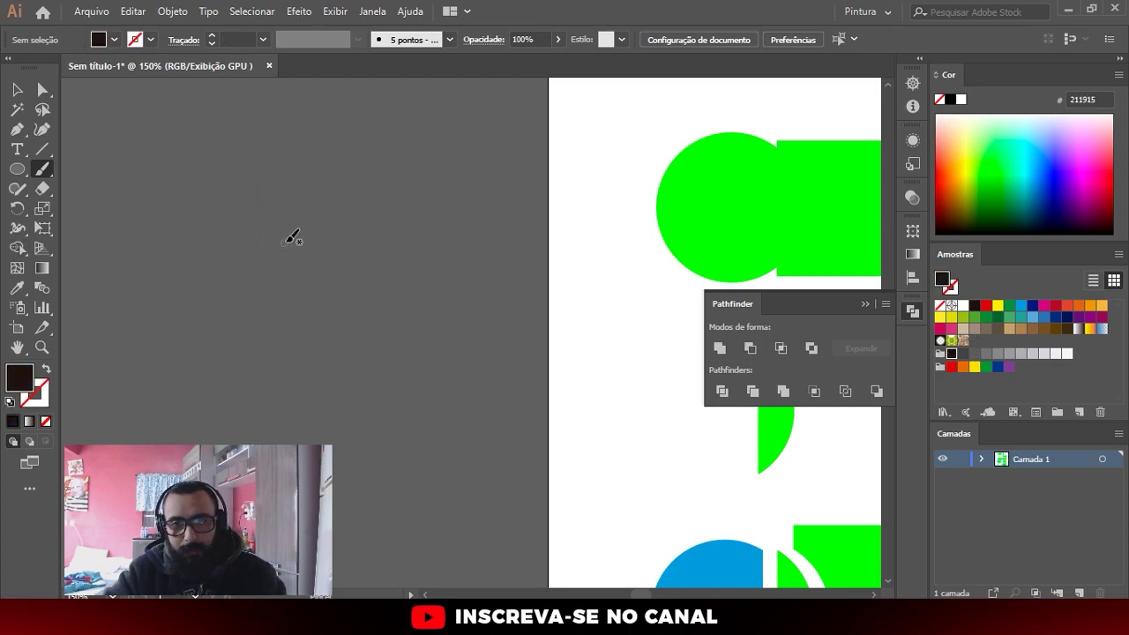
left_click_drag(298, 235, 298, 199)
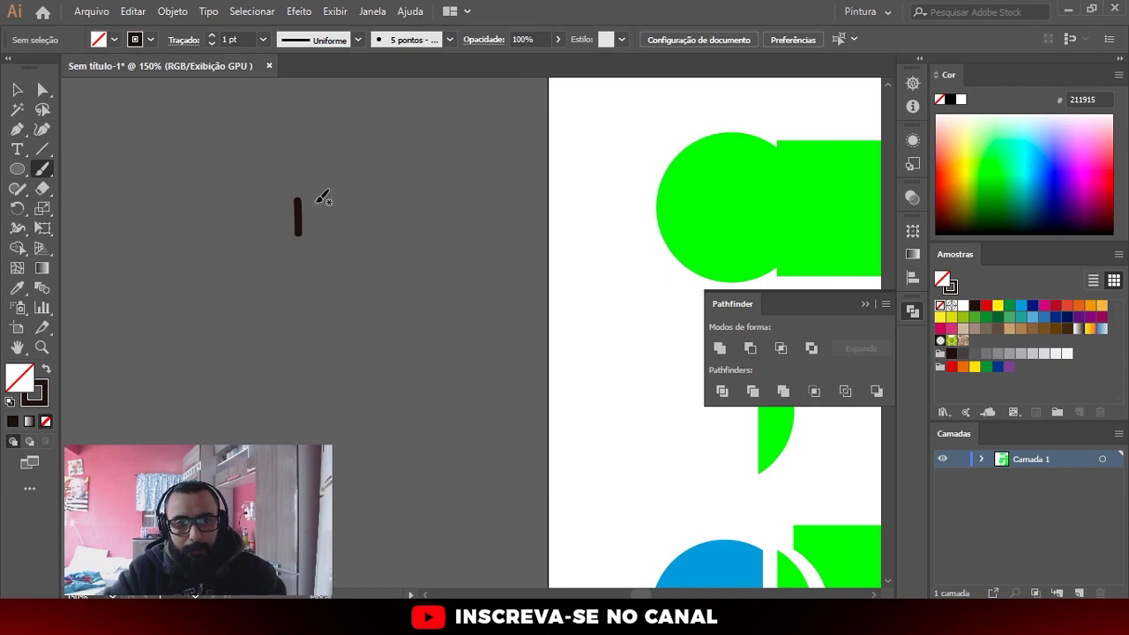
key("ctrl+z")
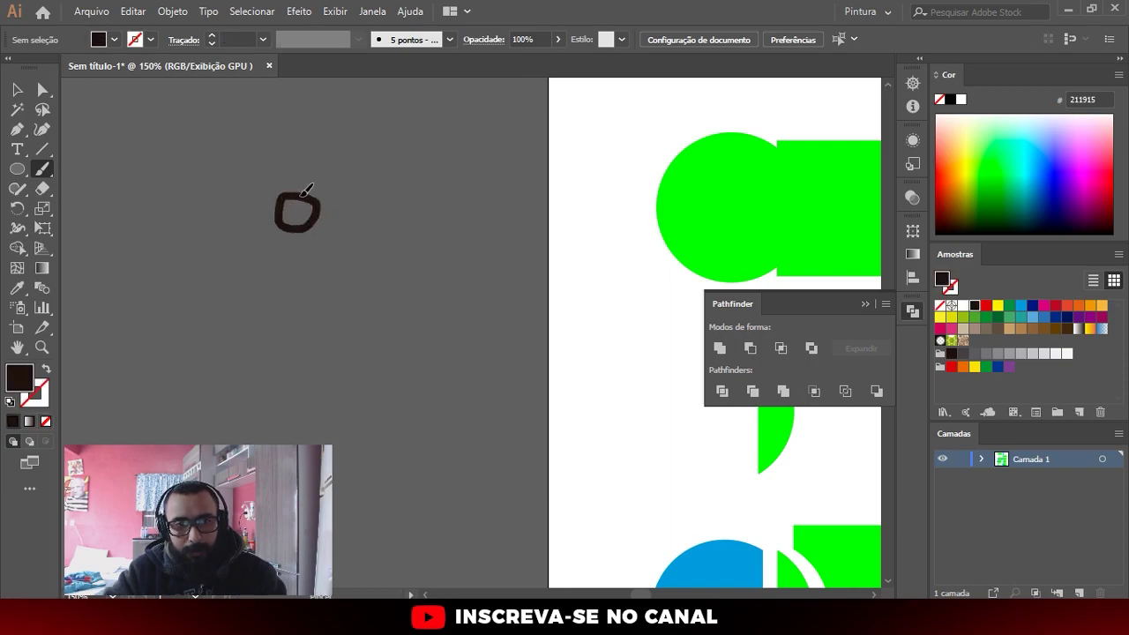
Paint the eye loop, wide toothy grin, right pupil and eyebrows in dark strokes
left_click_drag(306, 191, 524, 222)
key("shift+x")
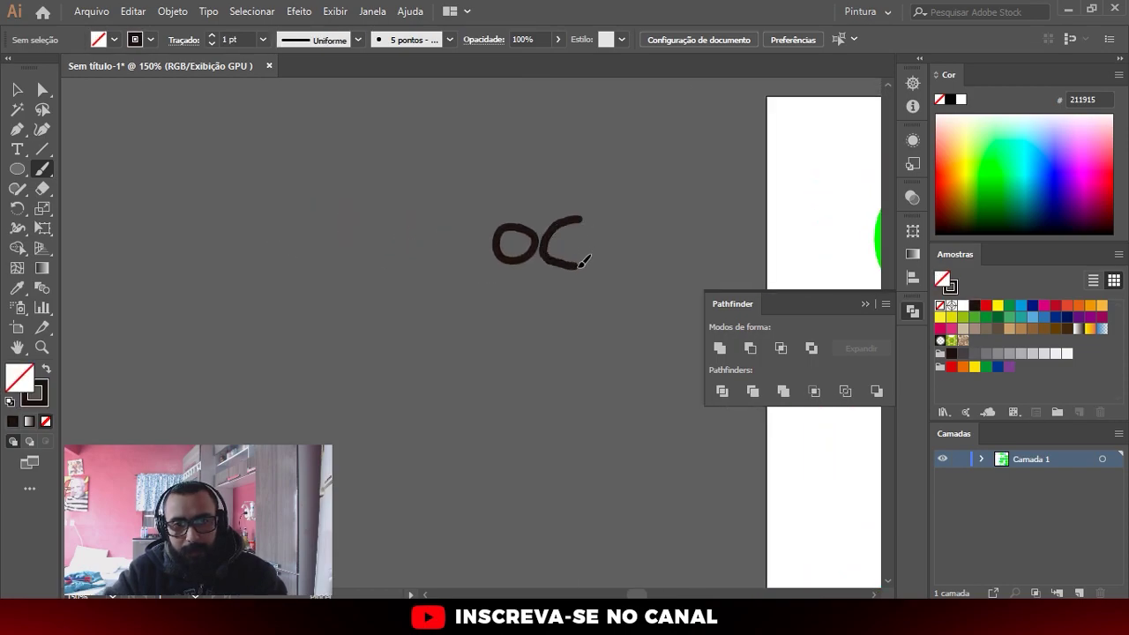
mouse_move(457, 255)
left_mouse_down()
mouse_move(474, 317)
mouse_move(627, 308)
mouse_move(537, 308)
mouse_move(465, 250)
mouse_move(481, 288)
left_mouse_up()
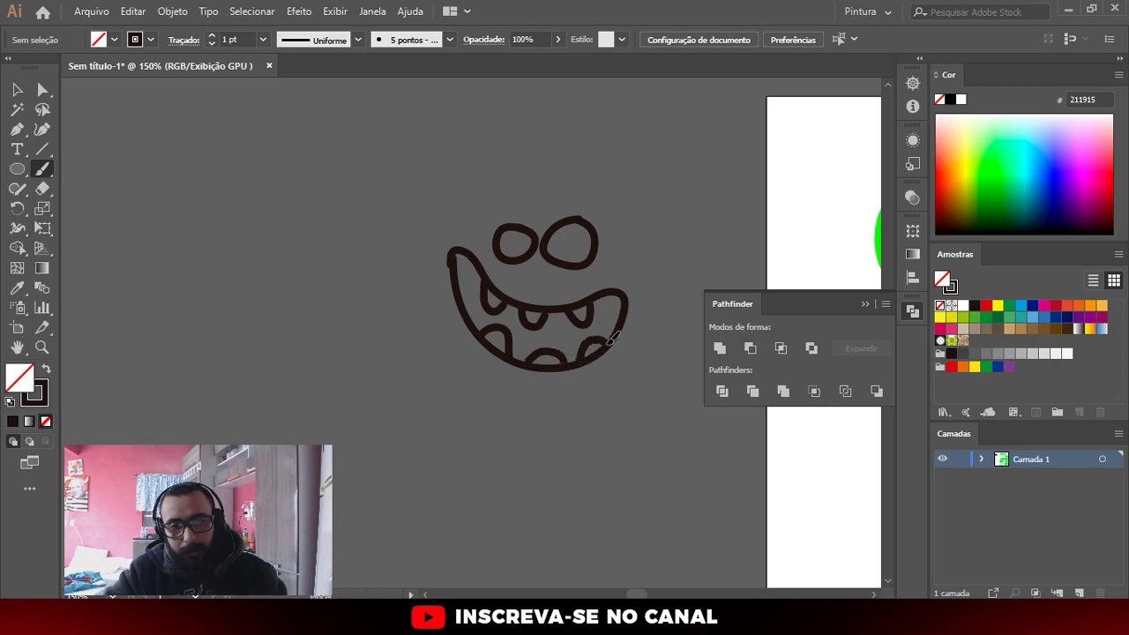
scroll(576, 247, "up", 2)
left_click_drag(561, 231, 564, 247)
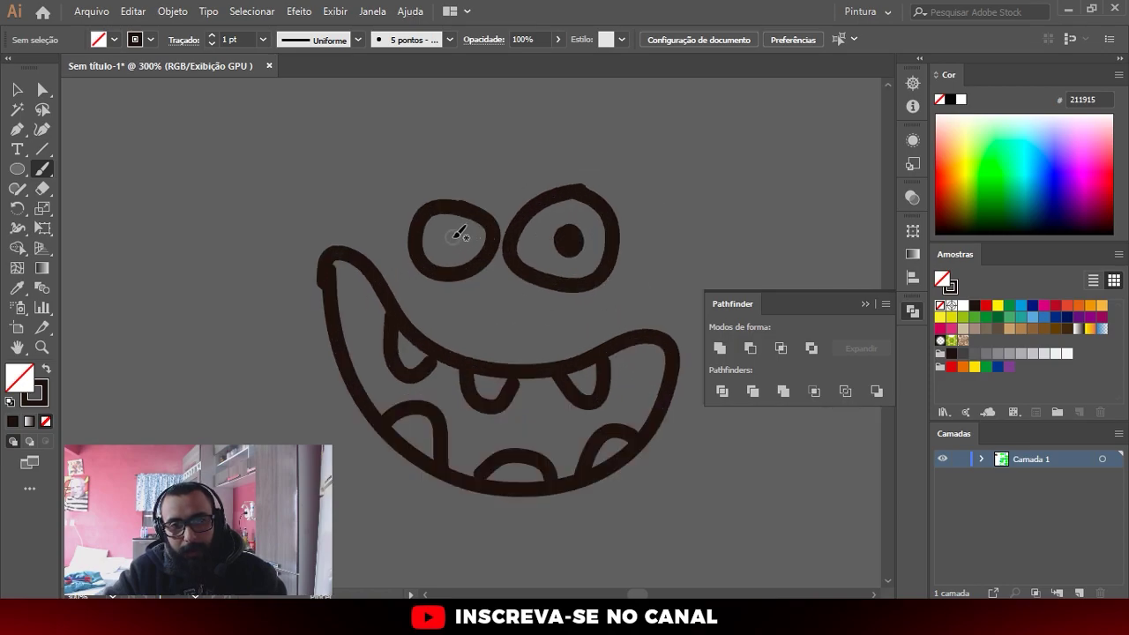
left_click_drag(402, 181, 623, 180)
key("v")
scroll(401, 231, "down", 2, "alt")
scroll(397, 225, "down", 4, "alt")
Select all the face strokes and group them
scroll(394, 246, "up", 5, "alt")
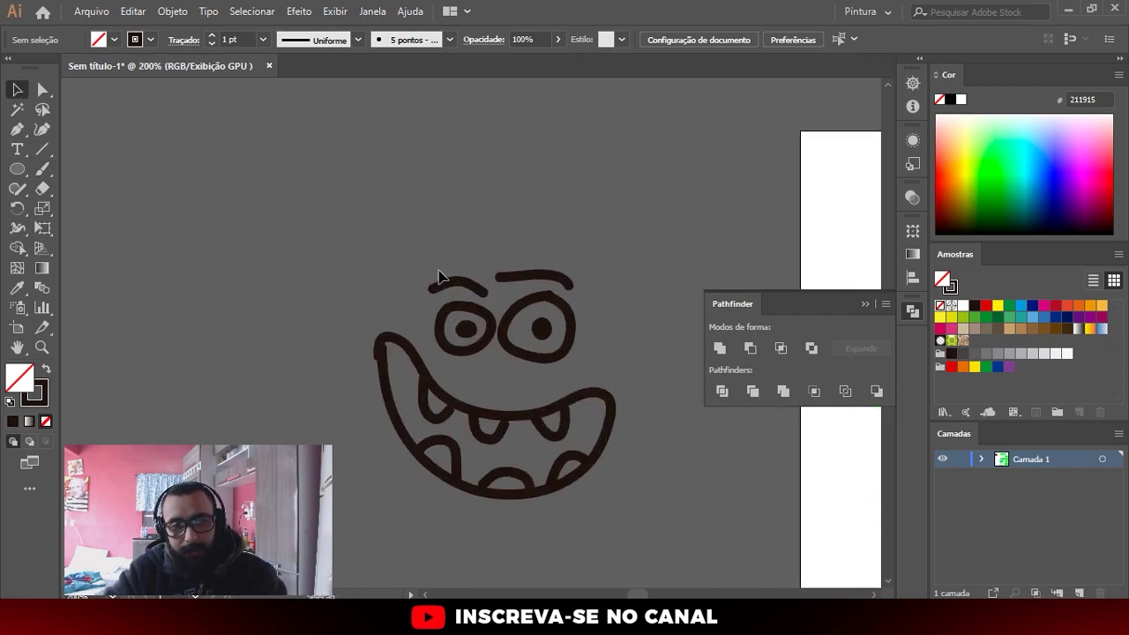
key("ctrl+a")
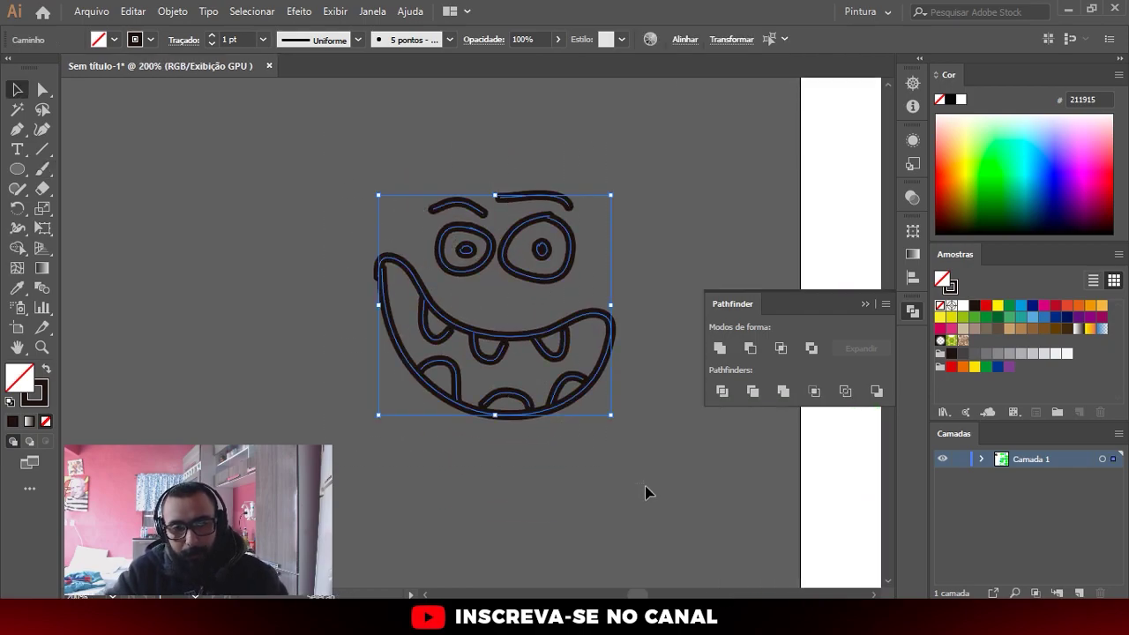
key("ctrl+shift+b")
key("ctrl+shift+b")
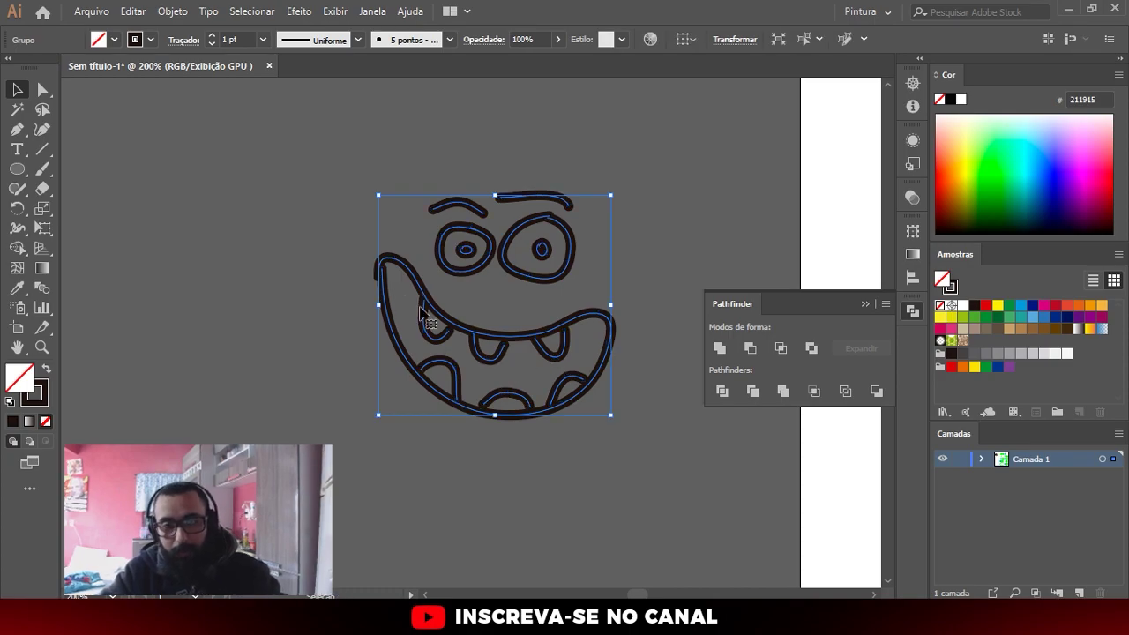
left_click(378, 323)
Drag a copy of the face to the left and shrink the right-hand face to a tiny size
scroll(494, 313, "down", 2, "alt")
mouse_move(501, 302)
left_mouse_down()
mouse_move(366, 311)
mouse_move(362, 322)
left_mouse_up()
left_click(327, 360)
scroll(317, 353, "up", 2, "alt")
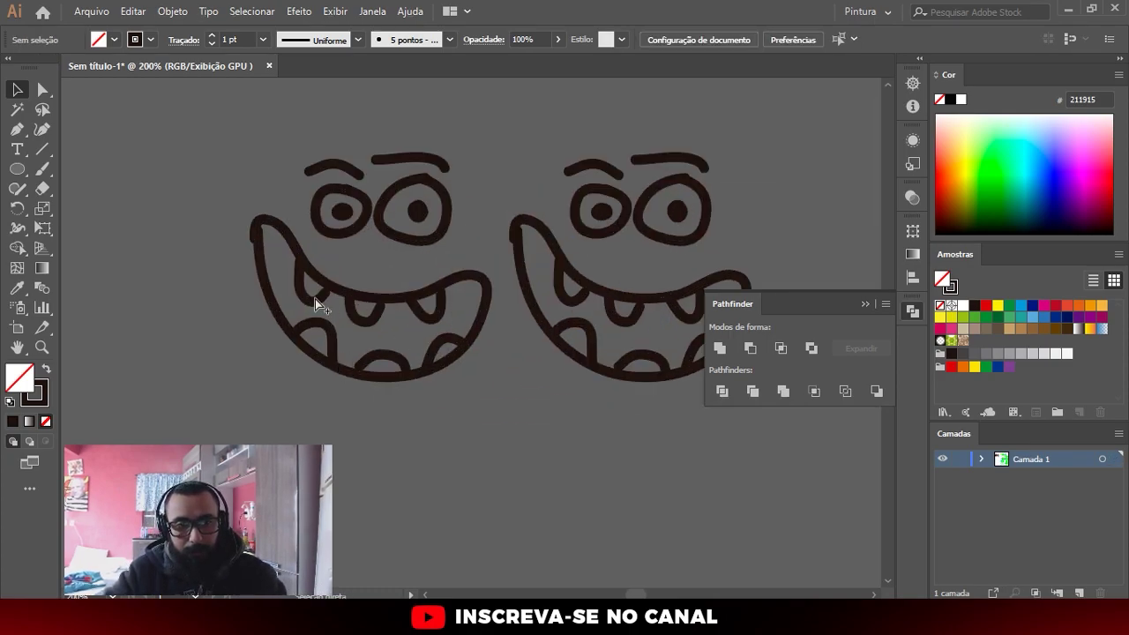
left_click(485, 279)
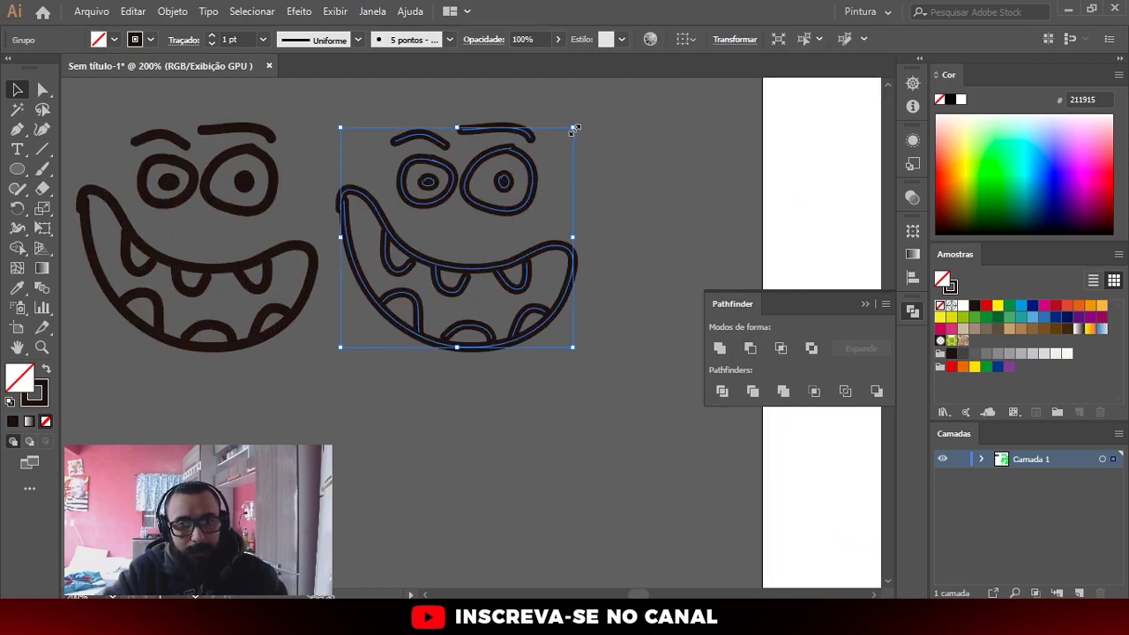
left_click_drag(573, 130, 481, 213)
left_click(527, 312)
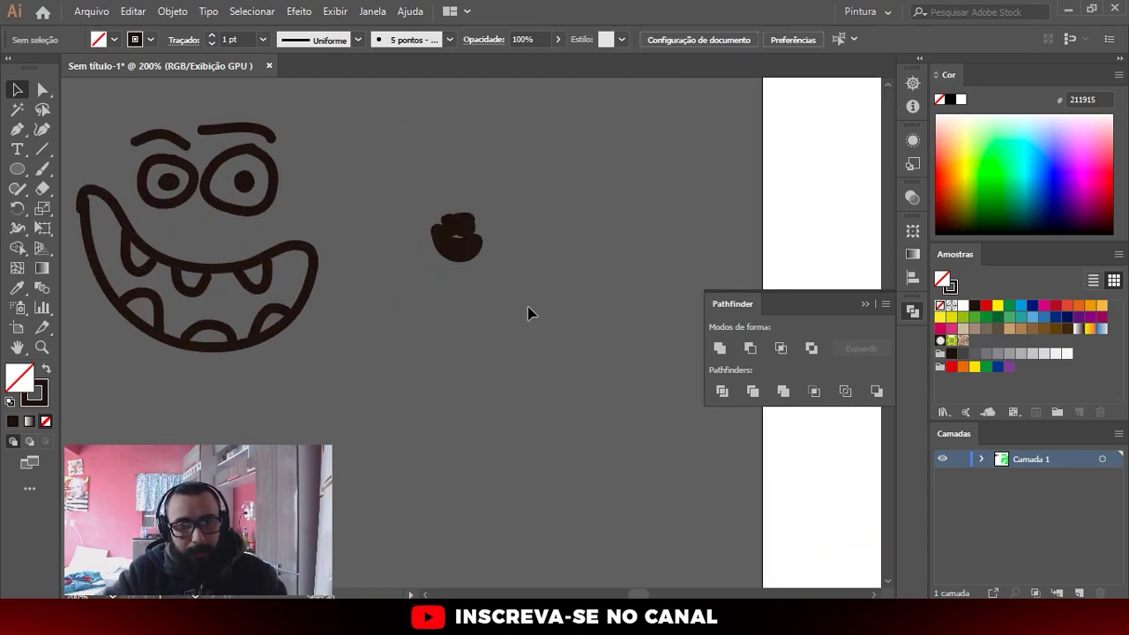
left_click_drag(452, 256, 425, 258)
Scale the small face copy back up beside the original, then delete it
left_click_drag(377, 188, 500, 200)
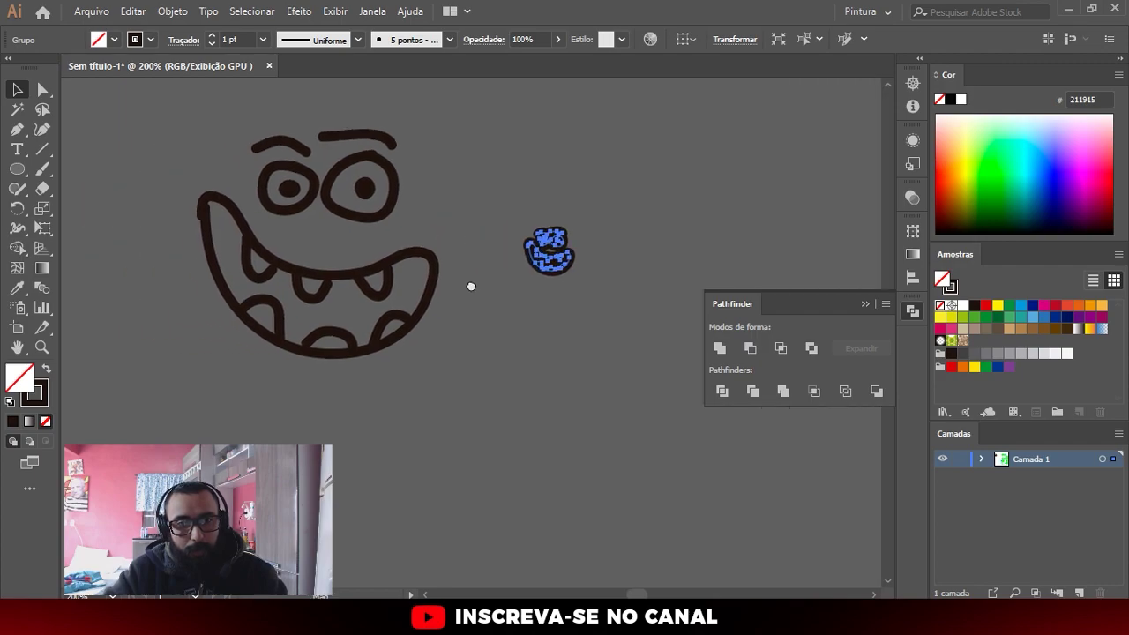
scroll(519, 262, "down", 1)
scroll(529, 259, "up", 3)
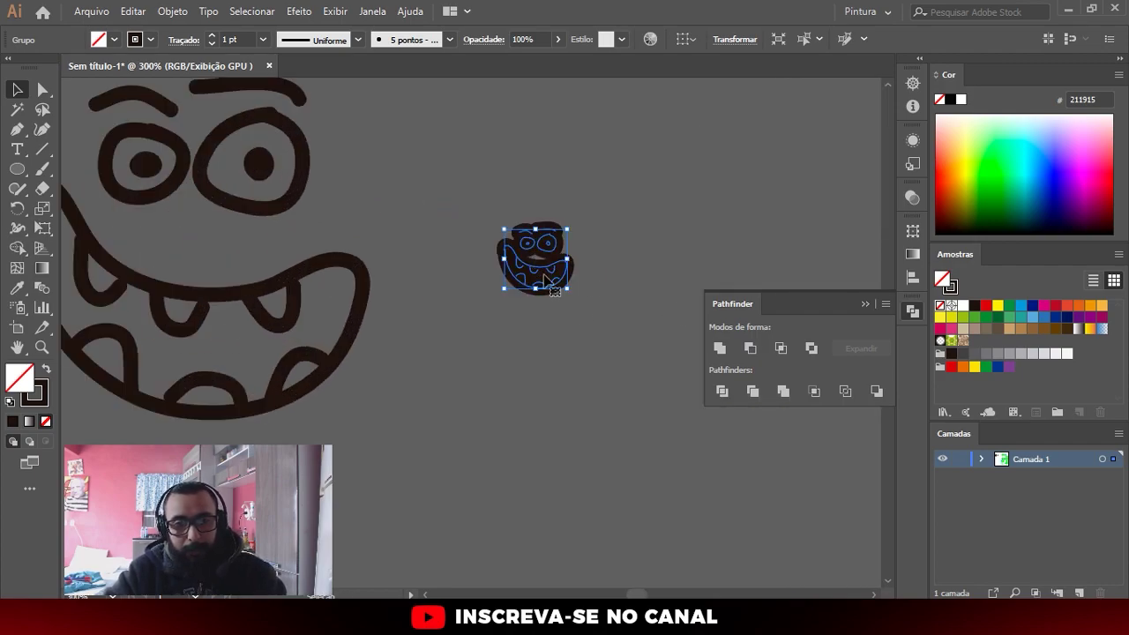
scroll(550, 294, "down", 3)
scroll(551, 294, "up", 2)
left_click_drag(571, 263, 642, 188)
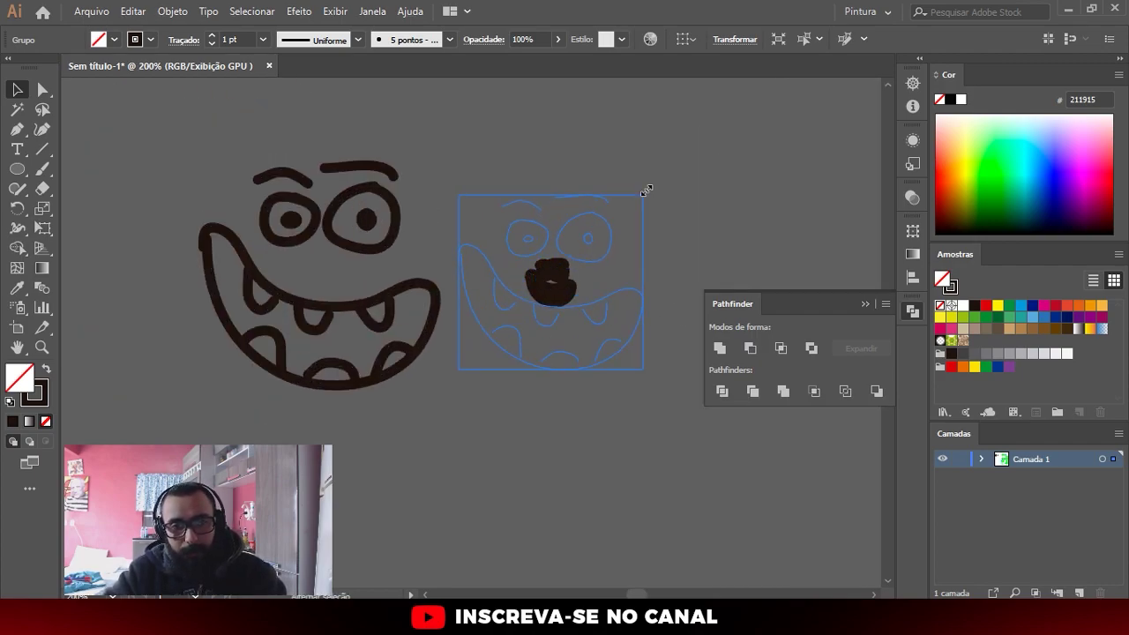
left_click_drag(586, 313, 639, 300)
key("Delete")
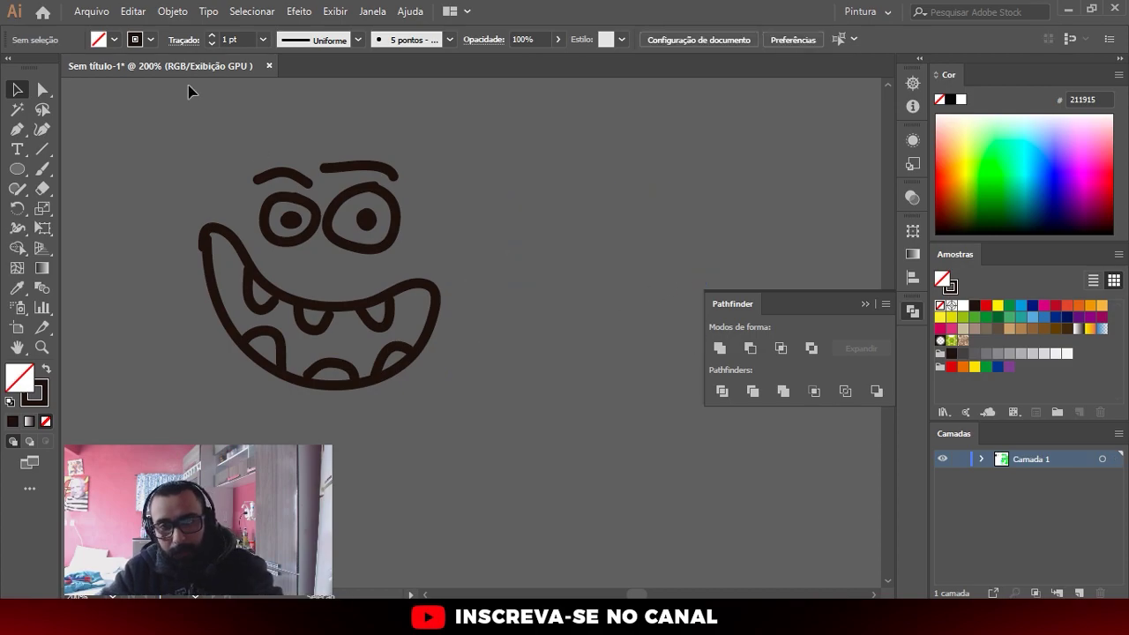
Outline all the face's brush strokes into filled shapes via Object > Path > Outline Stroke
key("ctrl+a")
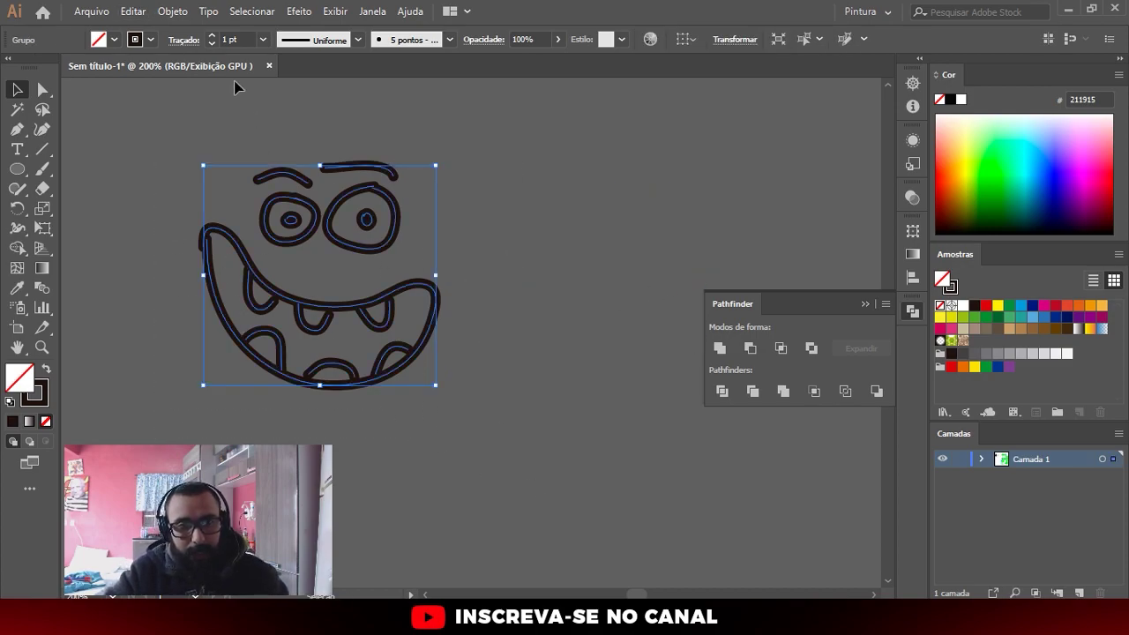
left_click(172, 11)
mouse_move(242, 382)
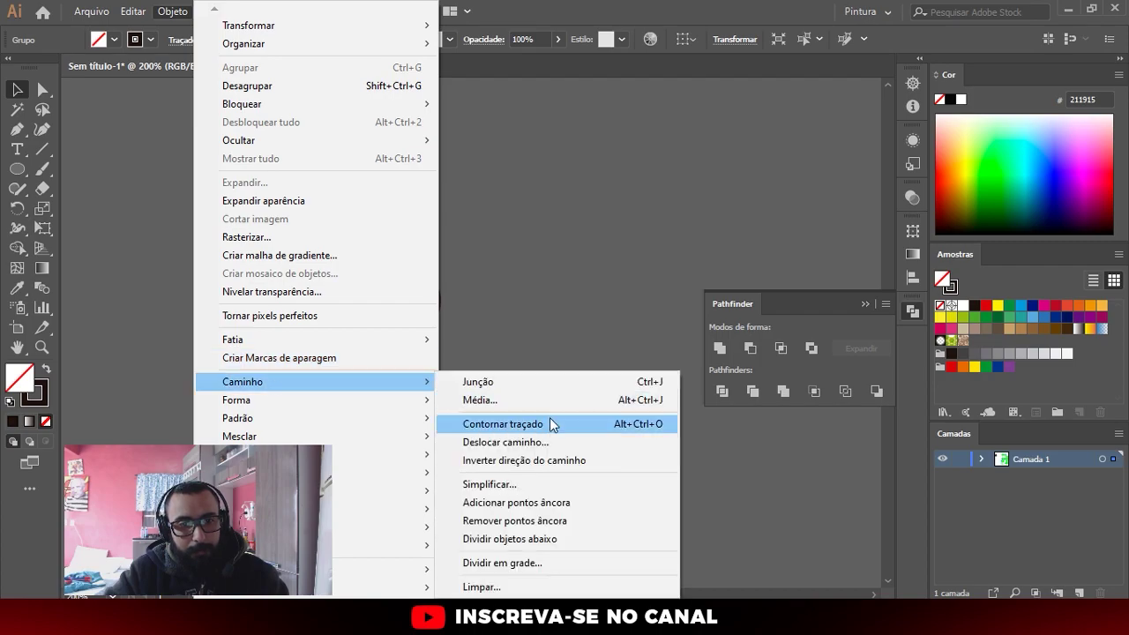
left_click(556, 424)
scroll(270, 317, "up", 1)
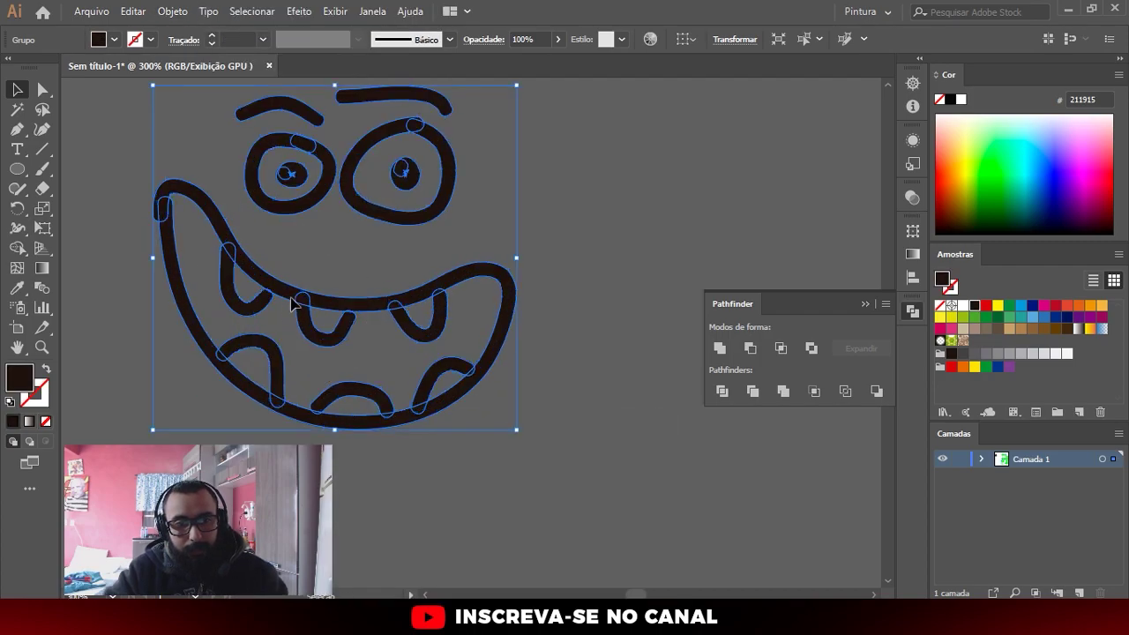
scroll(436, 450, "left", 2)
left_click(436, 443)
scroll(510, 288, "up", 1)
Copy the middle tooth path onto the right tooth, then select and zoom in on the face
key("a")
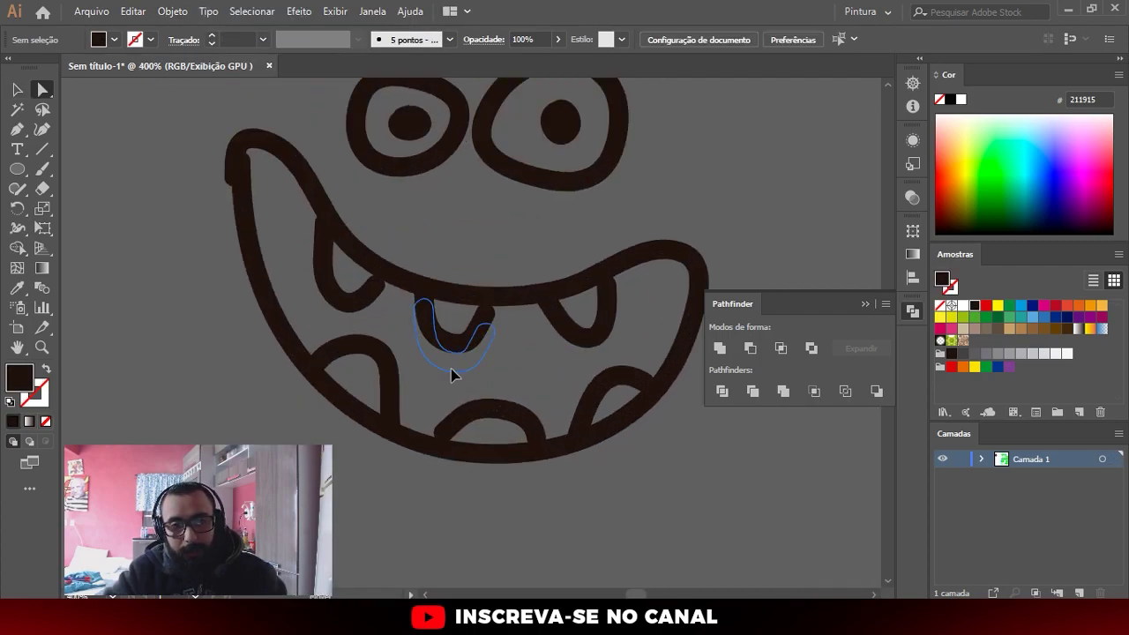
left_click_drag(454, 373, 560, 338)
left_click_drag(454, 339, 575, 328)
scroll(302, 341, "down", 3)
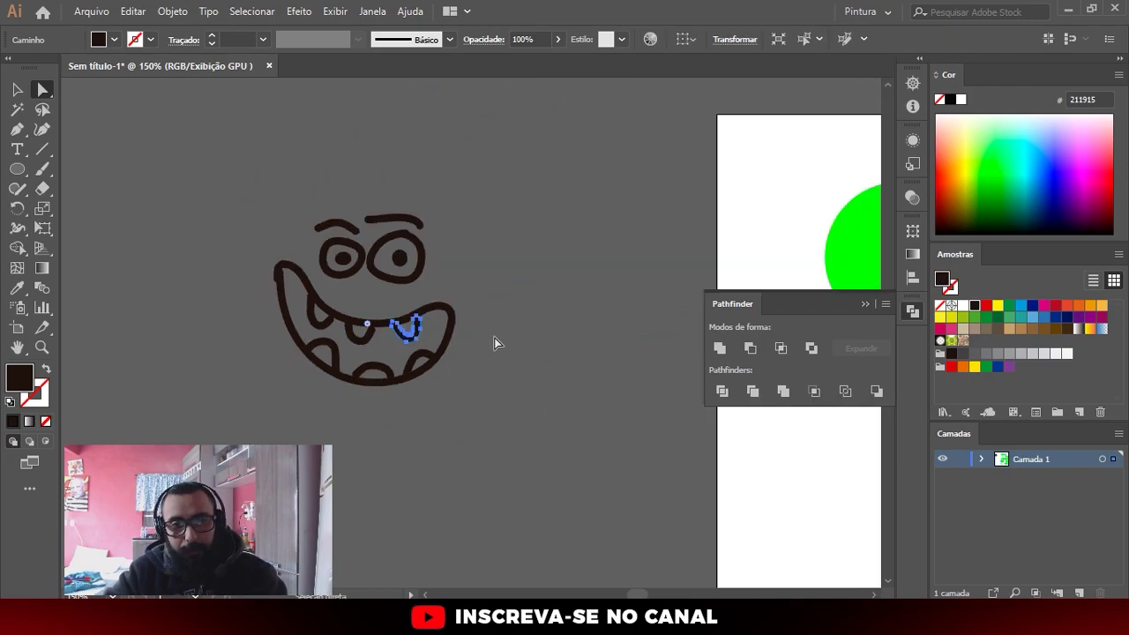
key("v")
scroll(291, 304, "up", 1)
scroll(332, 187, "down", 1)
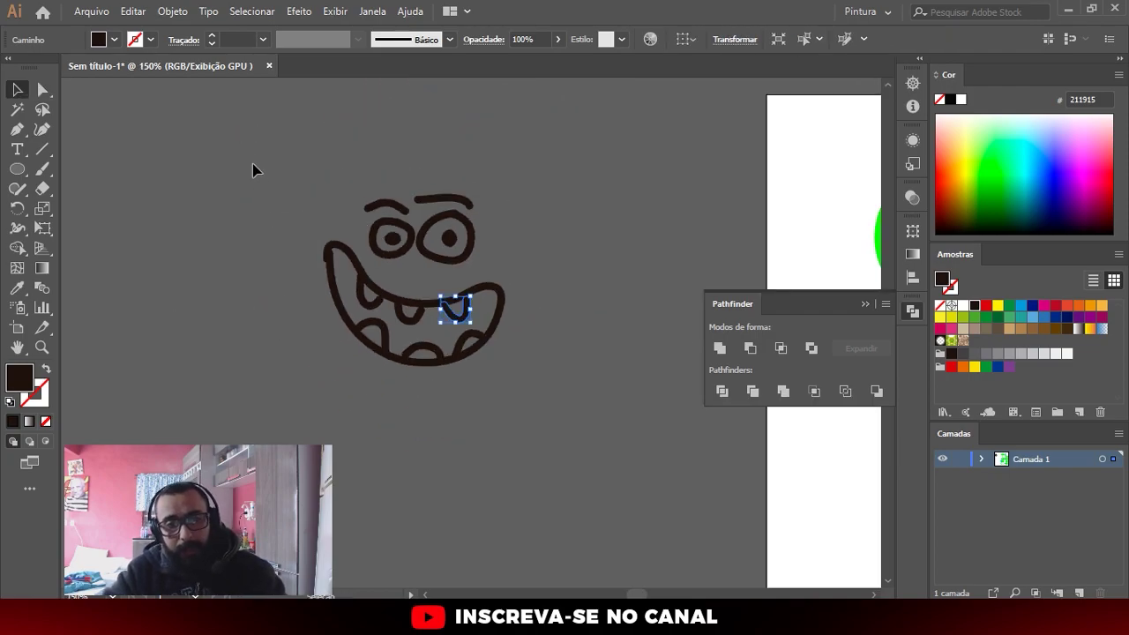
key("ctrl+a")
key("ctrl+plus")
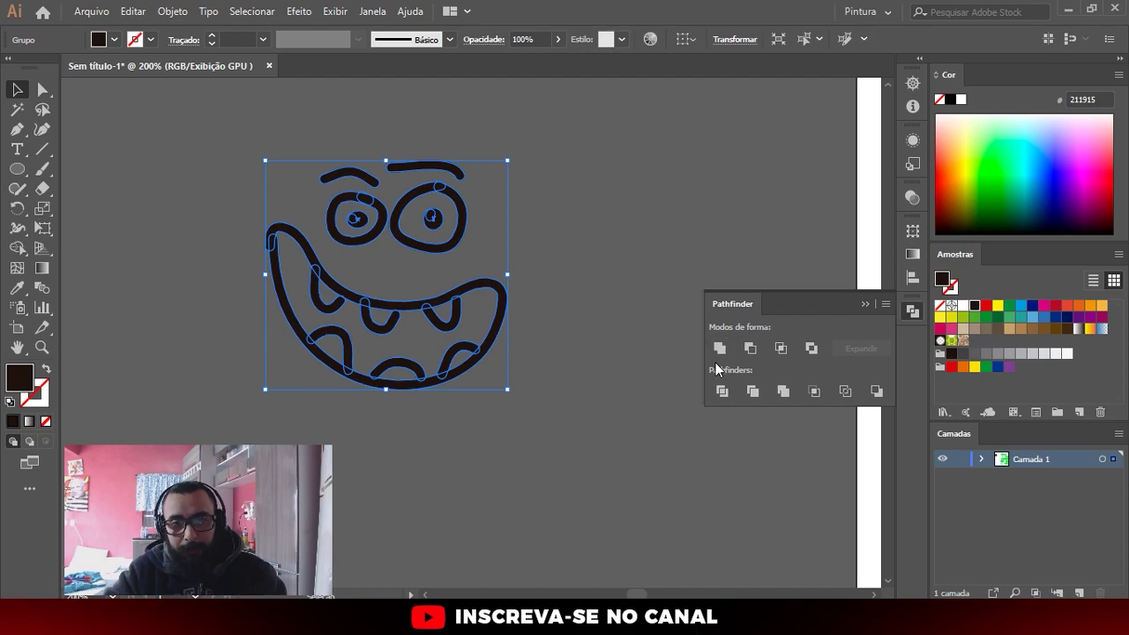
Unite the outlined face pieces into one shape and colour it green
left_click(719, 348)
scroll(383, 247, "up", 3)
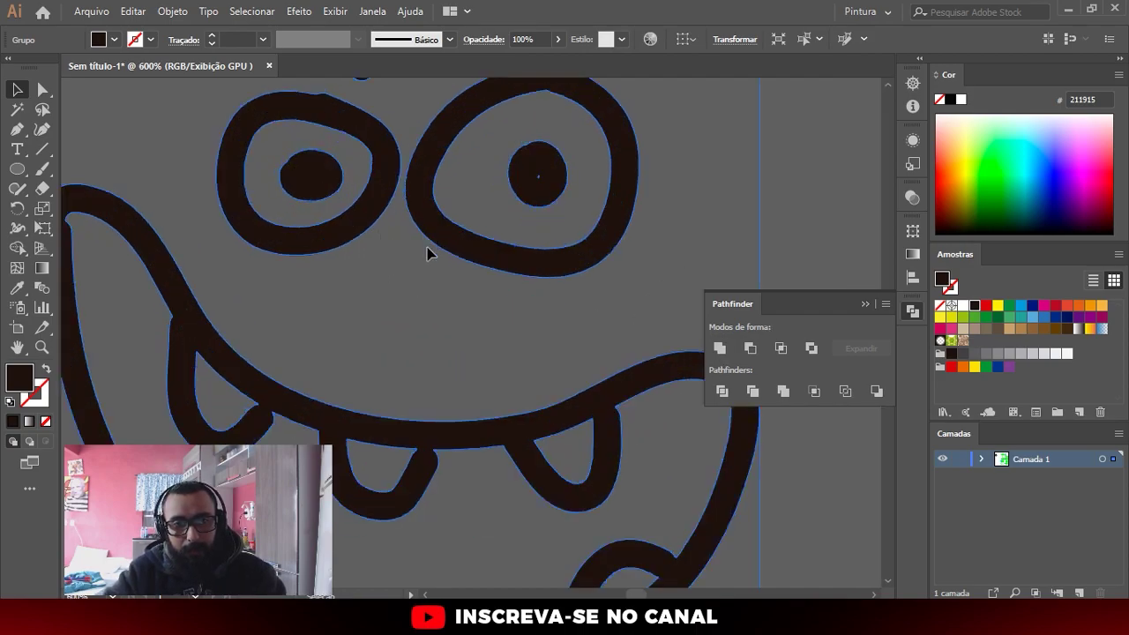
scroll(392, 325, "down", 2)
scroll(408, 315, "down", 3)
scroll(486, 285, "up", 2)
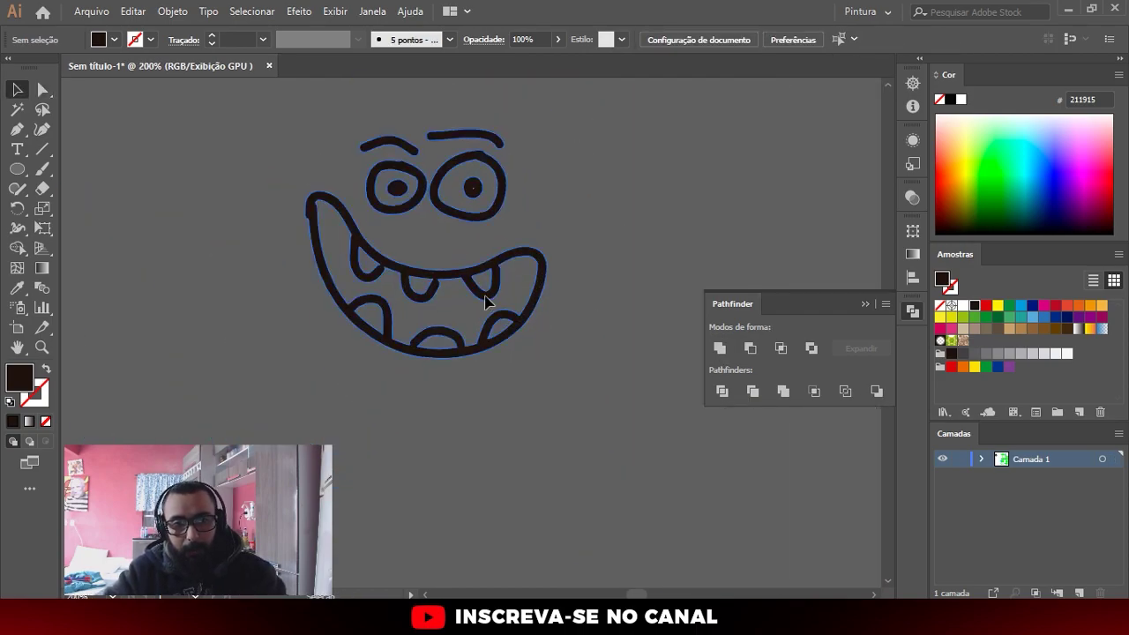
left_click_drag(932, 220, 1010, 201)
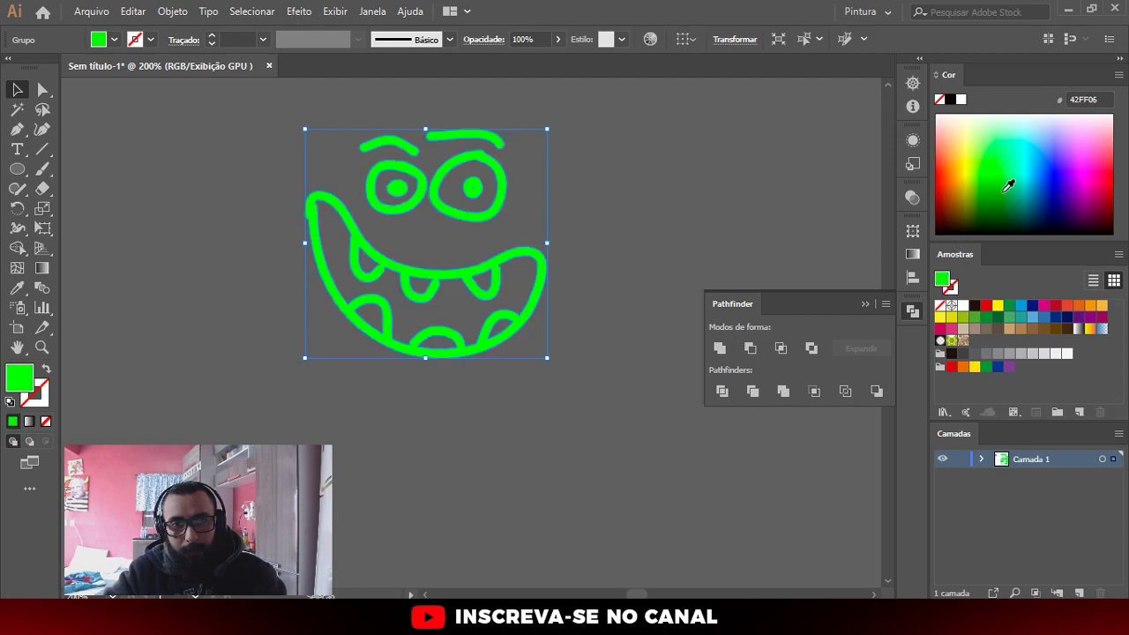
left_click(597, 189)
scroll(369, 255, "down", 3)
Move the face onto the artboard beside the blue circles and recolour it yellow-green
left_click_drag(372, 241, 564, 178)
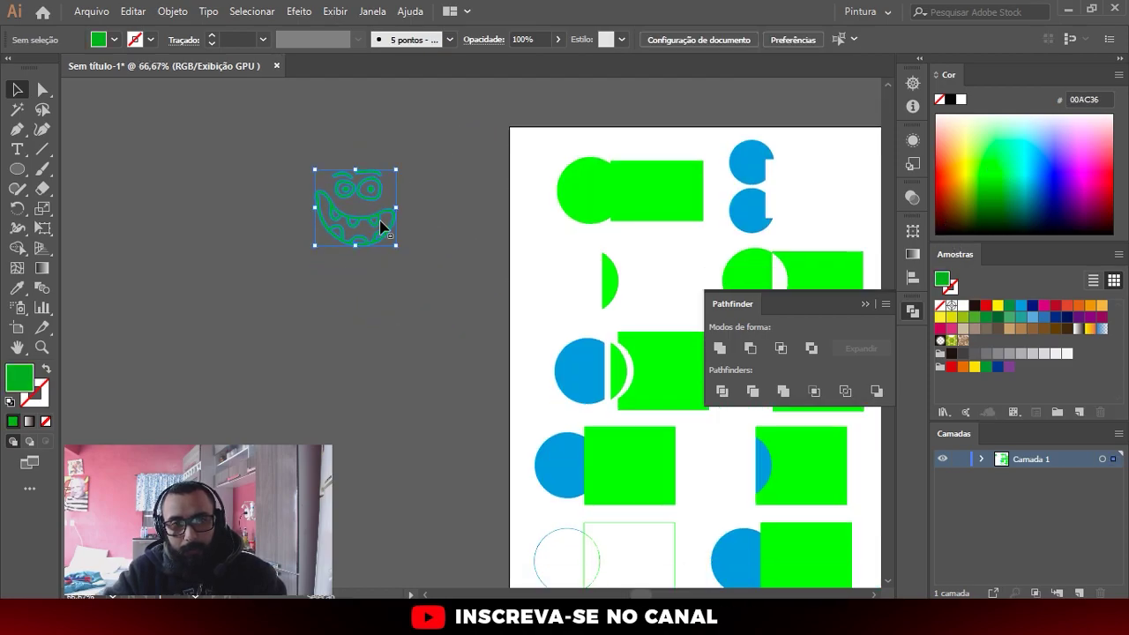
scroll(574, 146, "up", 3)
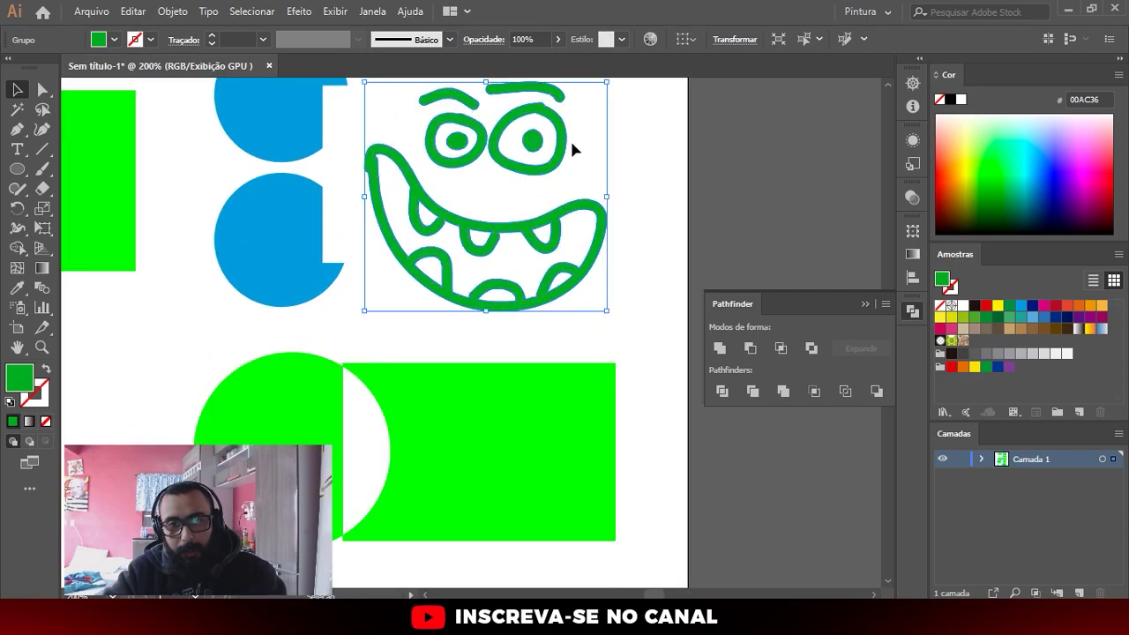
left_click_drag(570, 154, 583, 157)
left_click_drag(1010, 184, 972, 170)
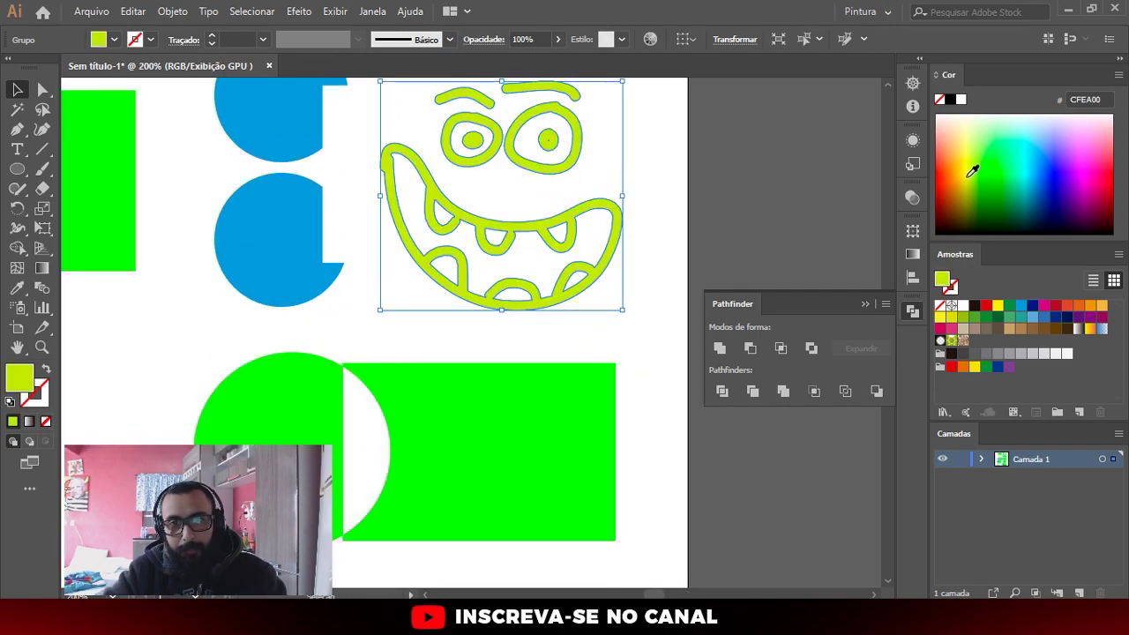
scroll(693, 270, "down", 3)
scroll(650, 265, "up", 3)
left_click(626, 255)
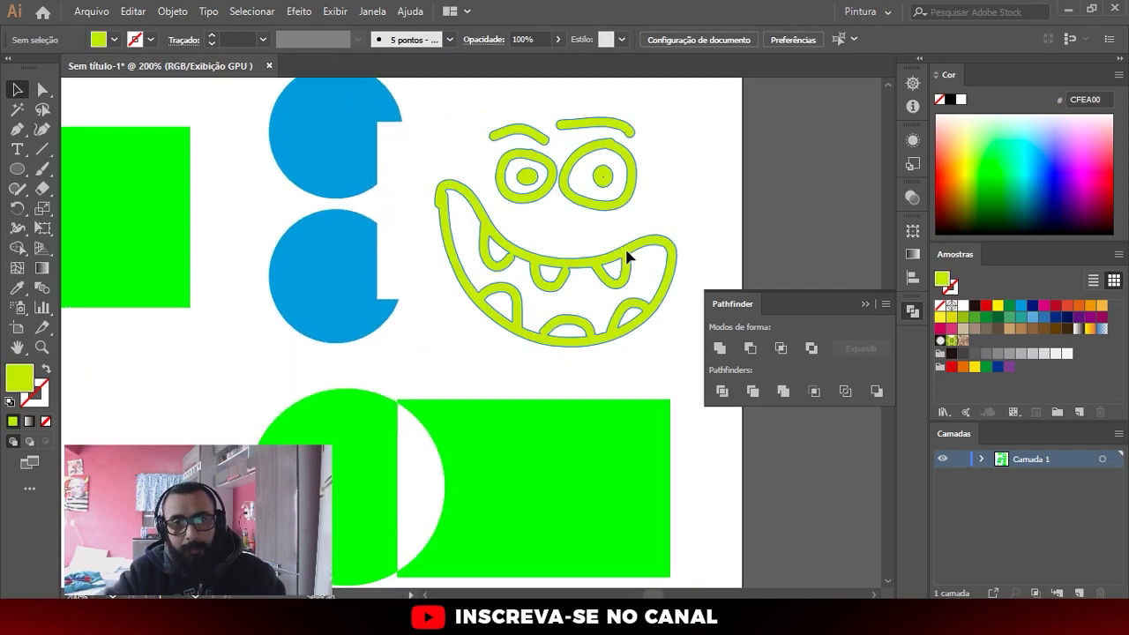
Close the Pathfinder options and deselect the face
scroll(517, 244, "up", 2)
scroll(612, 217, "down", 3)
scroll(617, 221, "up", 1)
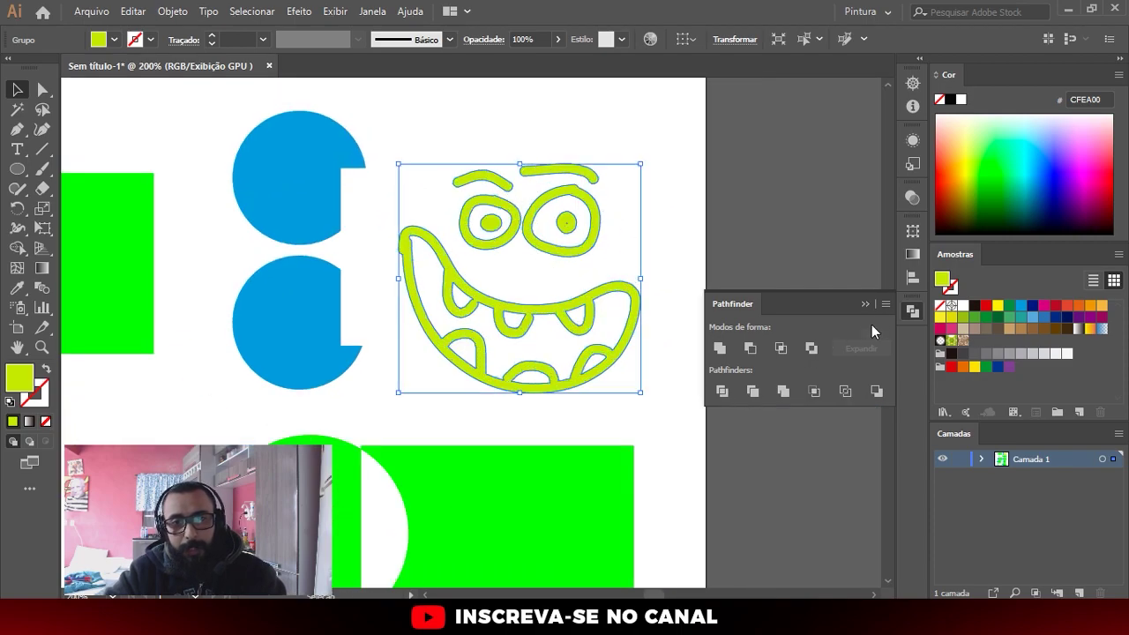
left_click(866, 304)
left_click(549, 144)
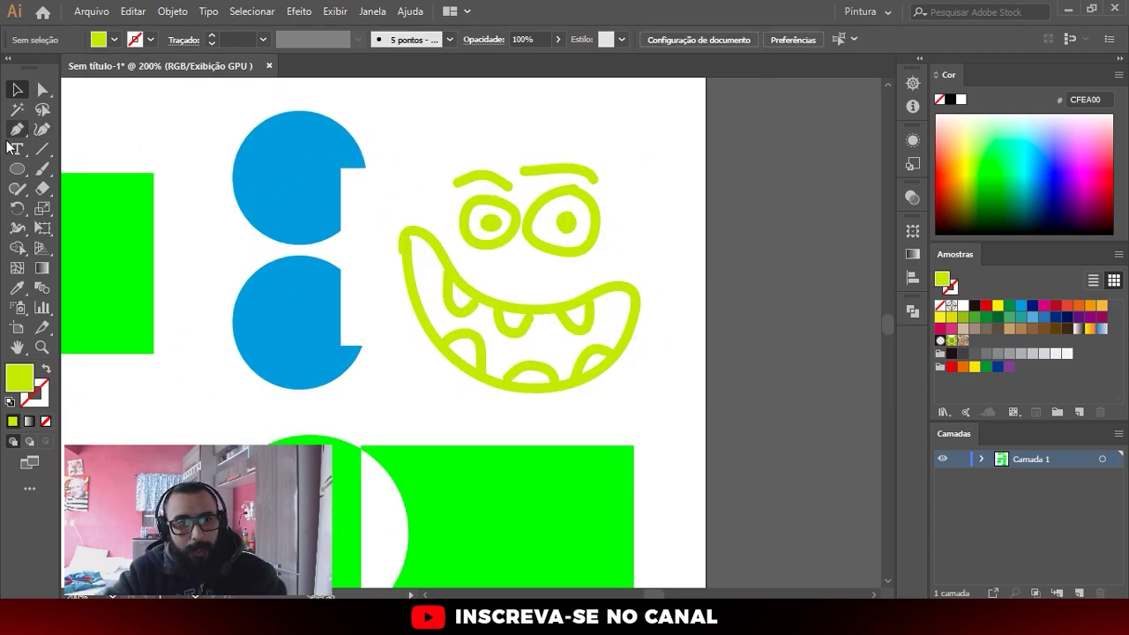
left_click_drag(17, 168, 88, 168)
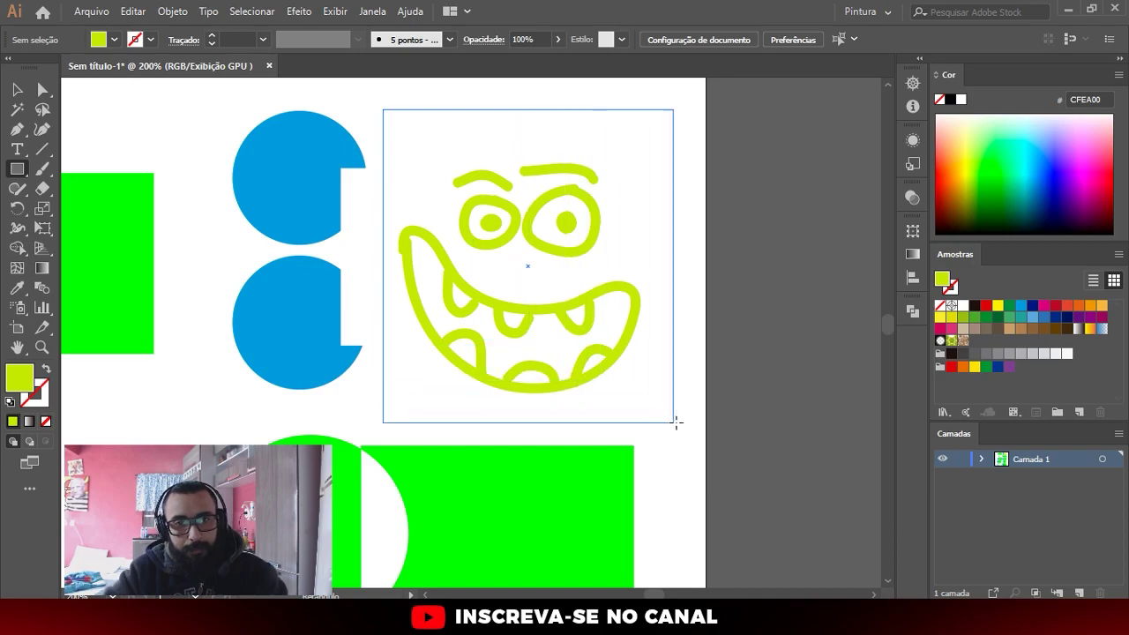
Draw a dark green (#336535) square over the face and centre the face on it
left_click_drag(383, 109, 684, 425)
key("v")
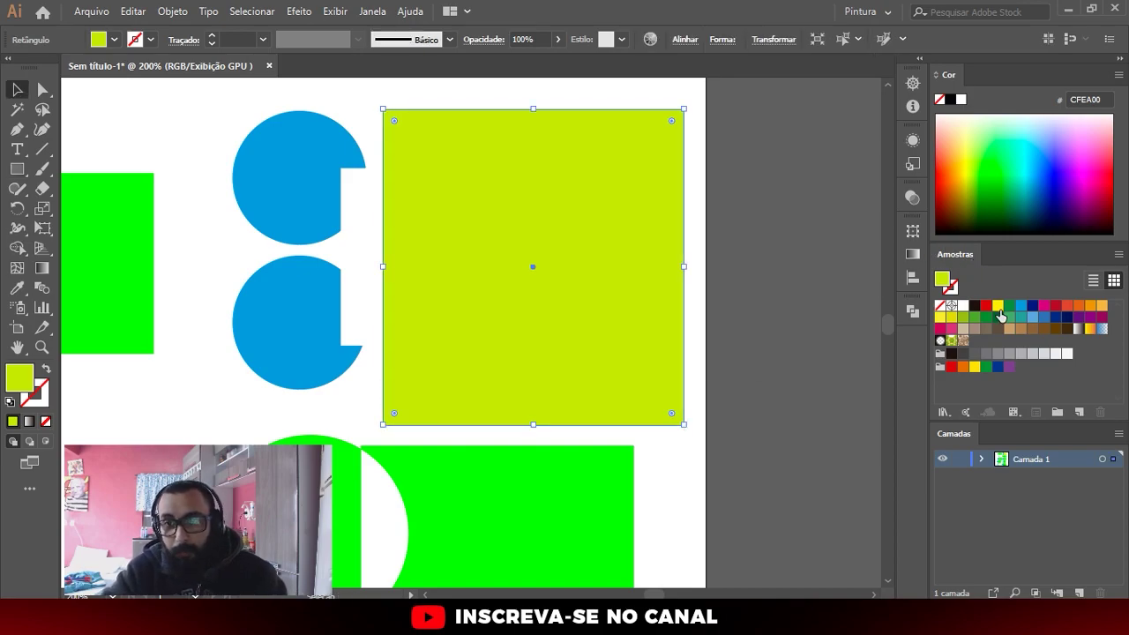
left_click(997, 317)
left_click(783, 280)
left_click_drag(596, 242, 609, 236)
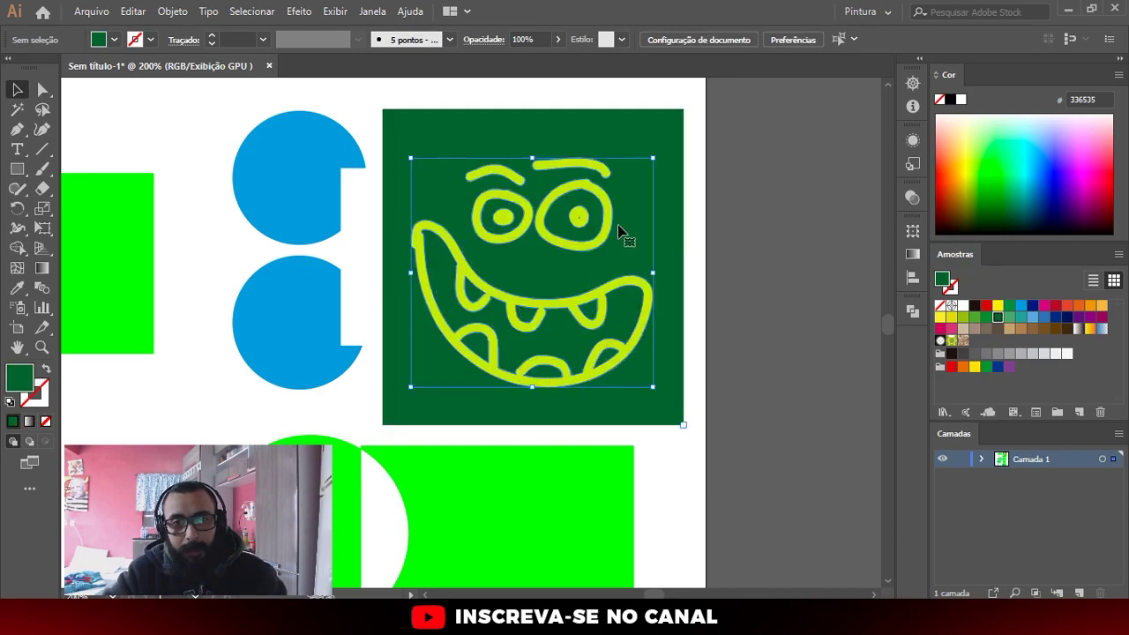
left_click(549, 292, "shift")
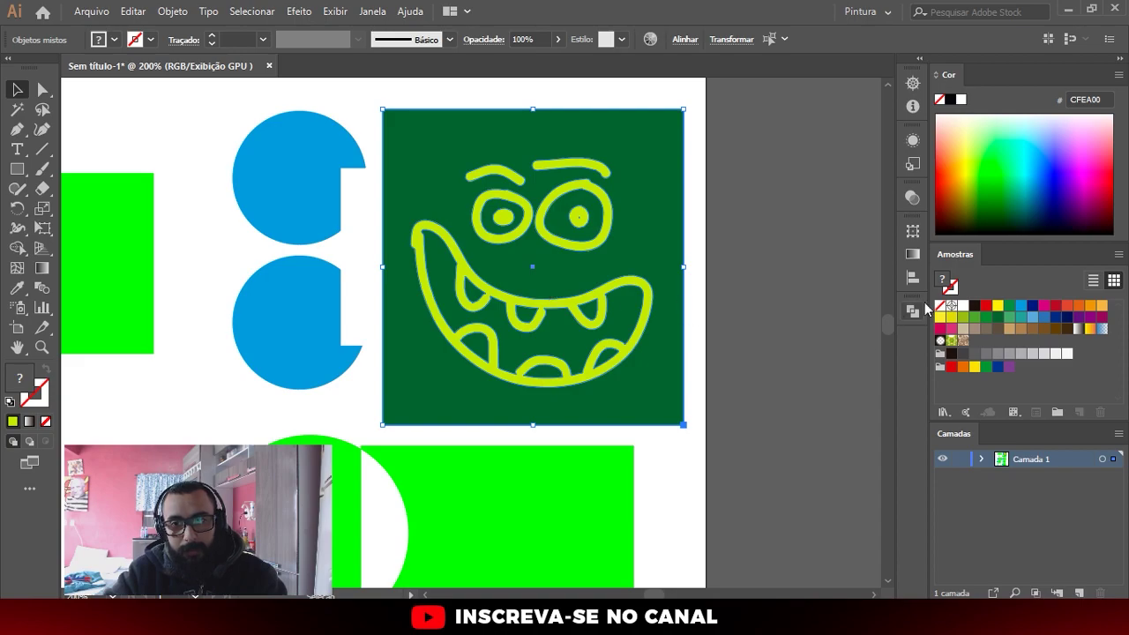
left_click(670, 244)
left_click(981, 459)
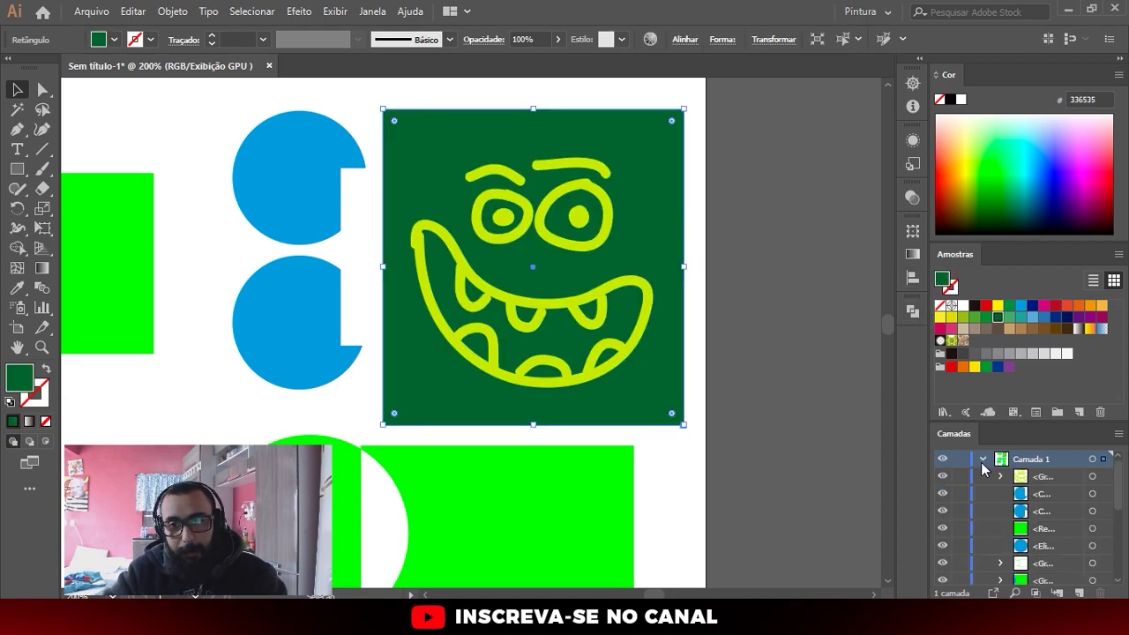
Delete the other practice shapes, then centre and enlarge the face tile on the artboard
key("ctrl+minus")
key("ctrl+minus")
key("ctrl+minus")
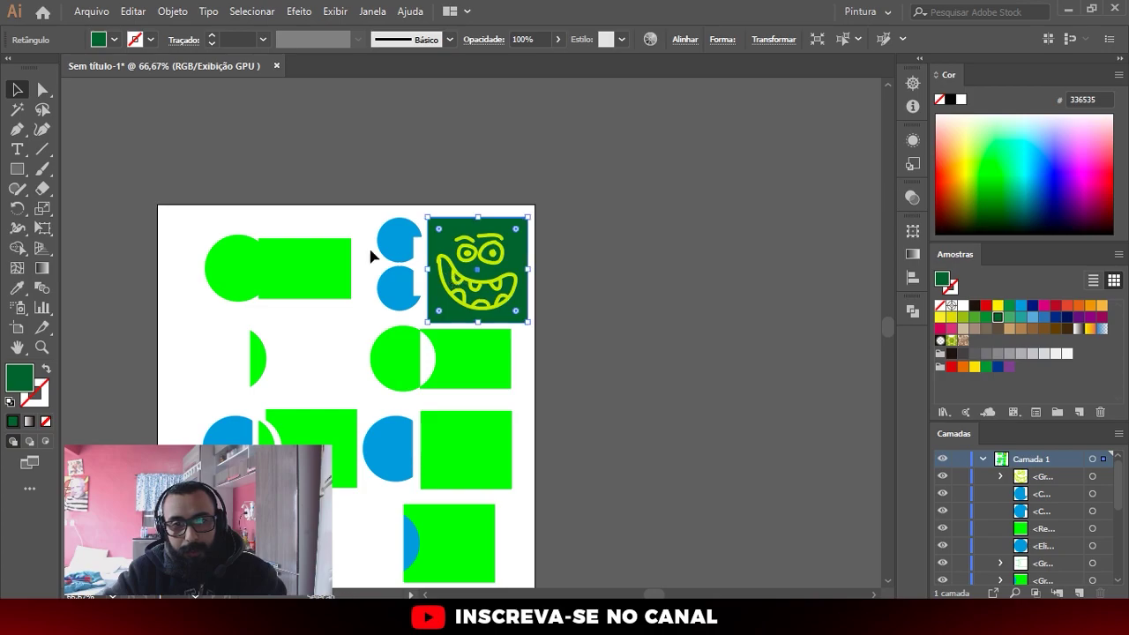
key("ctrl+minus")
key("ctrl+minus")
key("ctrl+a")
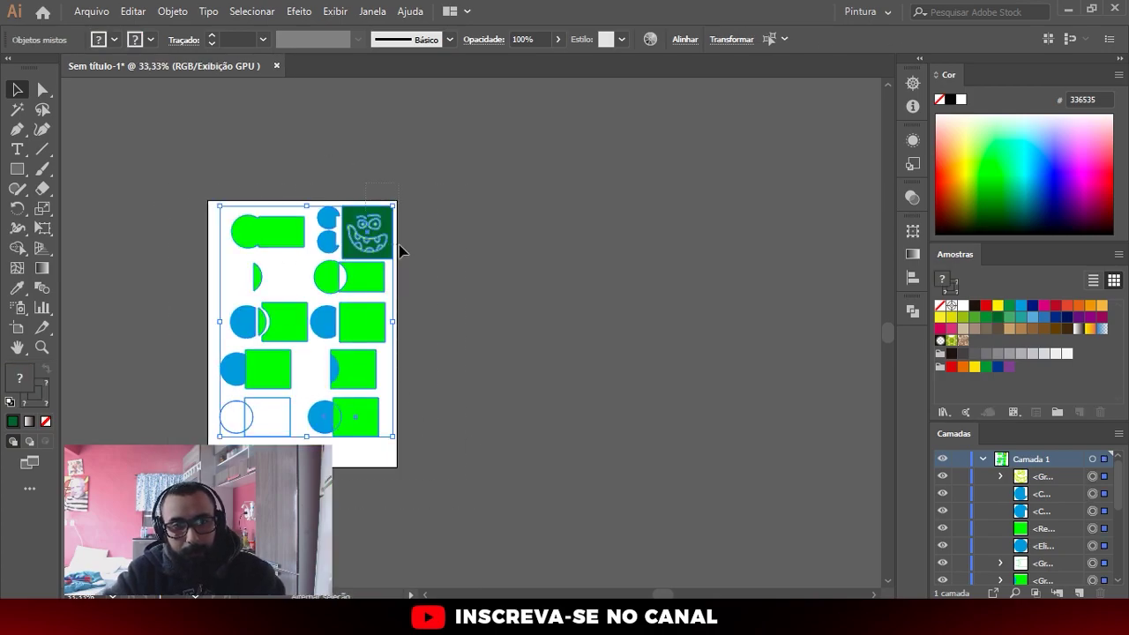
key("Delete")
left_click_drag(373, 251, 313, 334)
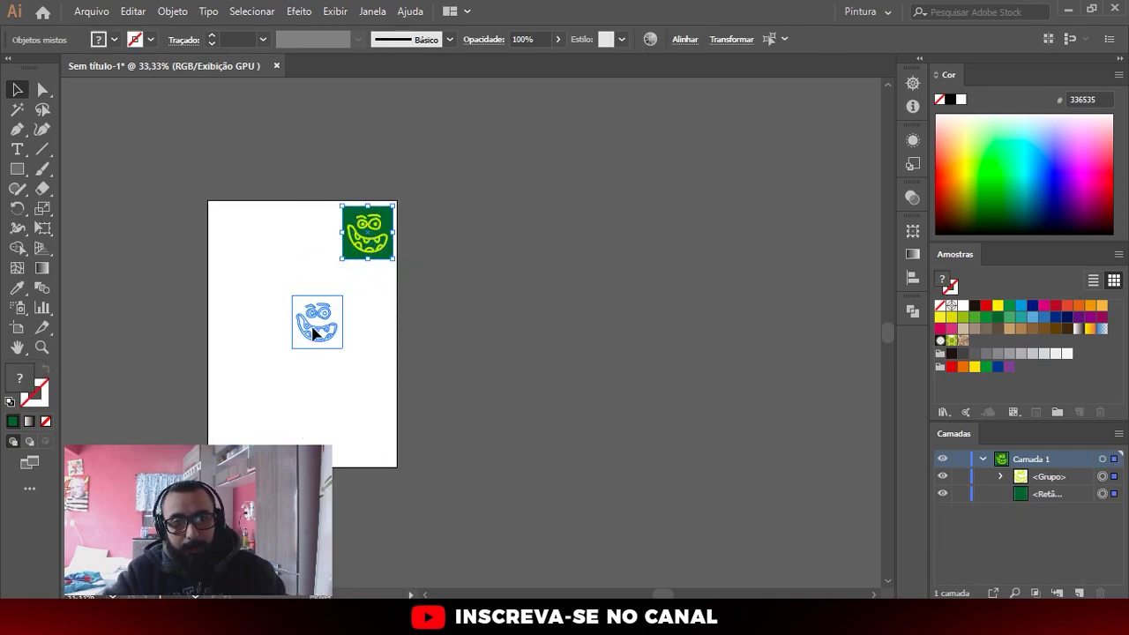
key("ctrl+plus")
key("ctrl+plus")
key("ctrl+plus")
key("ctrl+plus")
mouse_move(467, 212)
left_mouse_down()
mouse_move(523, 167)
mouse_move(520, 155)
left_mouse_up()
left_click(670, 279)
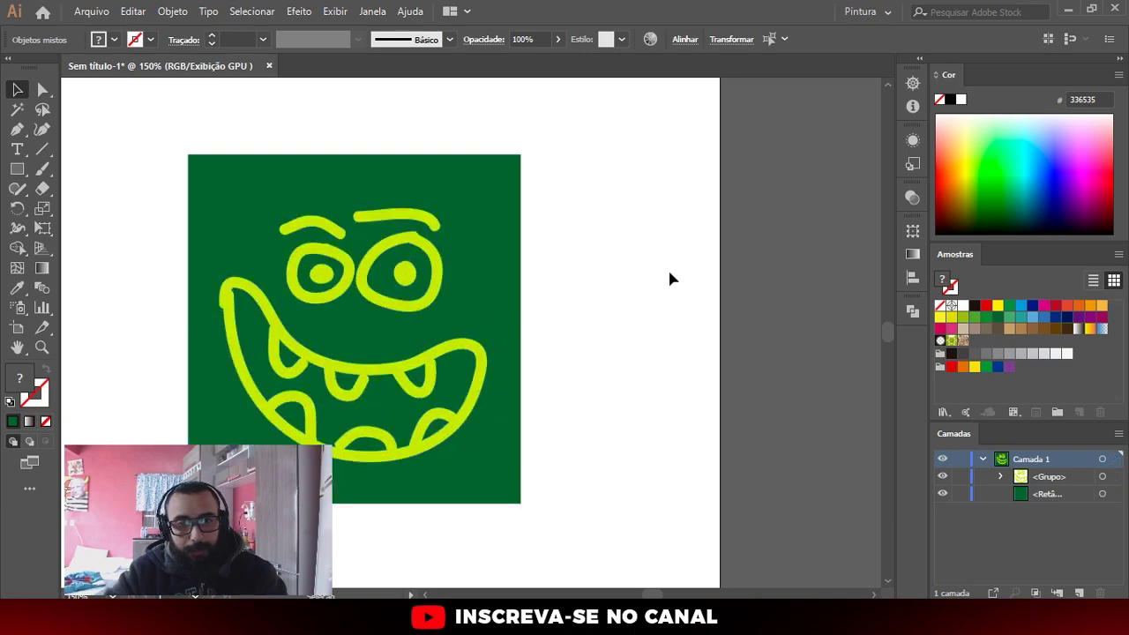
key("ctrl+minus")
key("ctrl+minus")
Delete the dark green background square and move the face up and left
left_click(1090, 497)
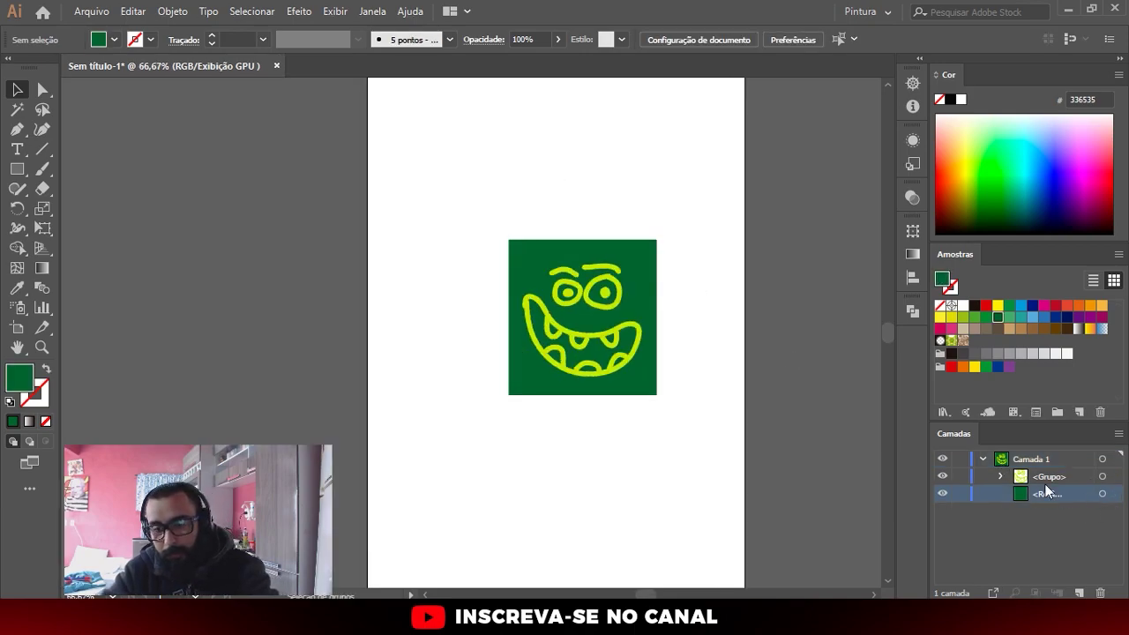
left_click(640, 244)
key("Delete")
left_click_drag(441, 220, 642, 377)
left_click_drag(595, 287, 533, 249)
left_click(562, 167)
Draw a new green (#55973D) square around the face, select both and show Pathfinder
key("m")
mouse_move(432, 183)
left_mouse_down()
mouse_move(552, 339)
mouse_move(680, 423)
left_mouse_up()
key("v")
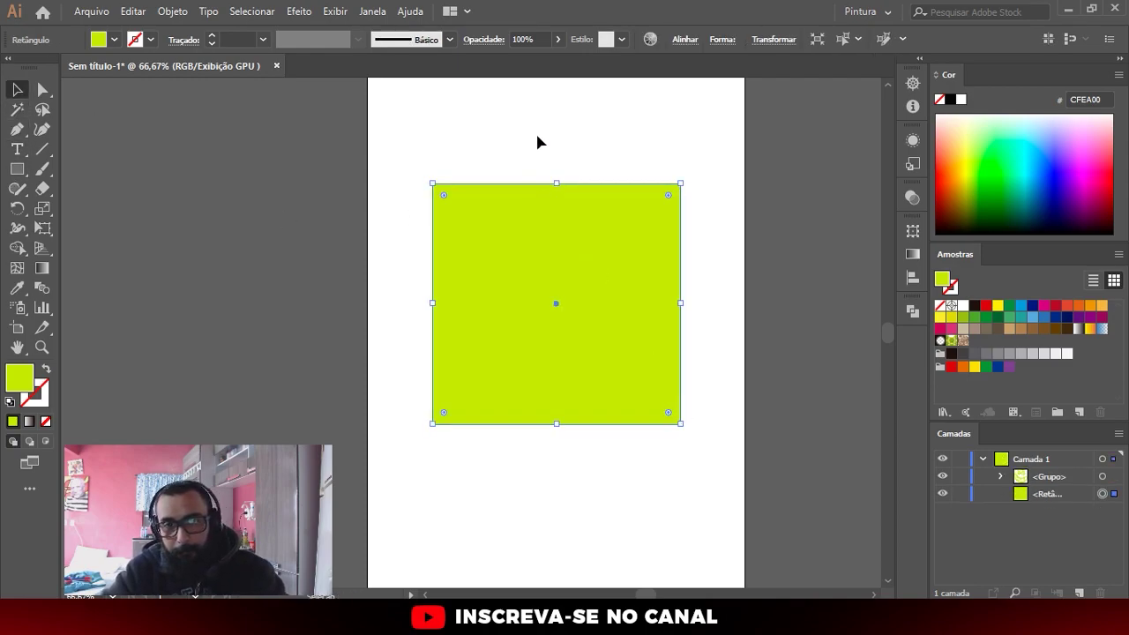
left_click(987, 367)
left_click(740, 330)
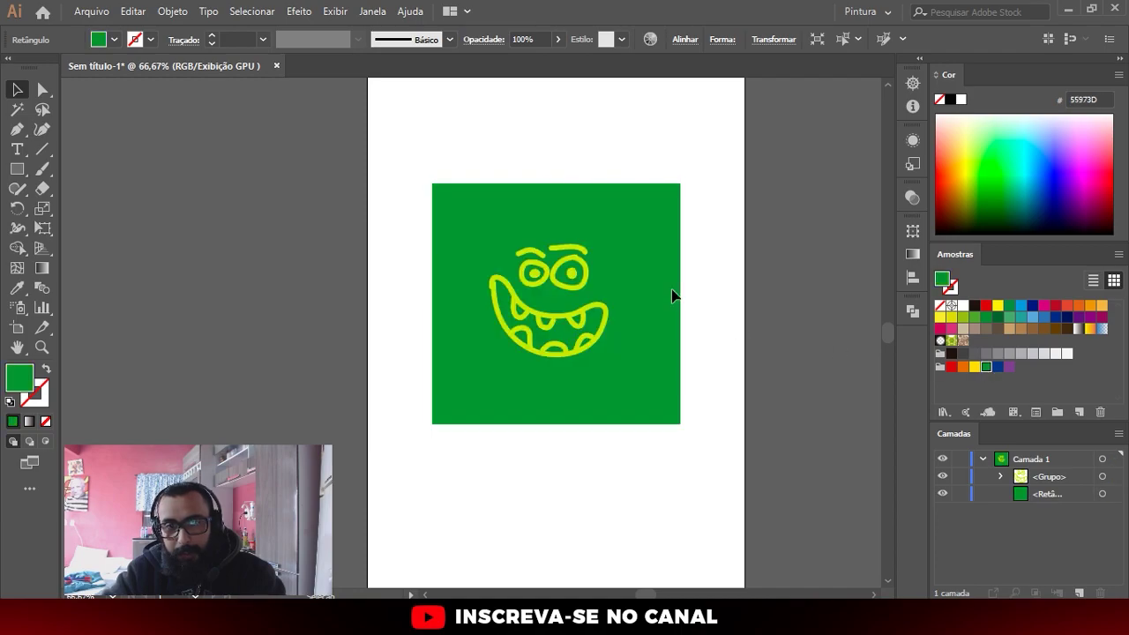
scroll(549, 227, "up", 1)
left_click_drag(696, 408, 886, 344)
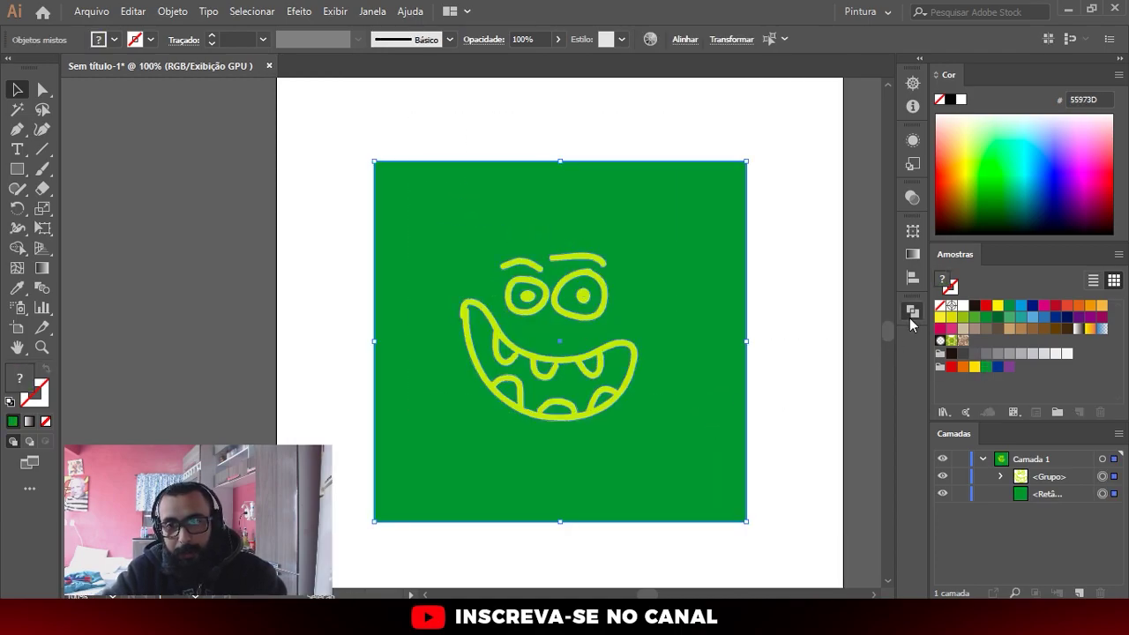
left_click(912, 312)
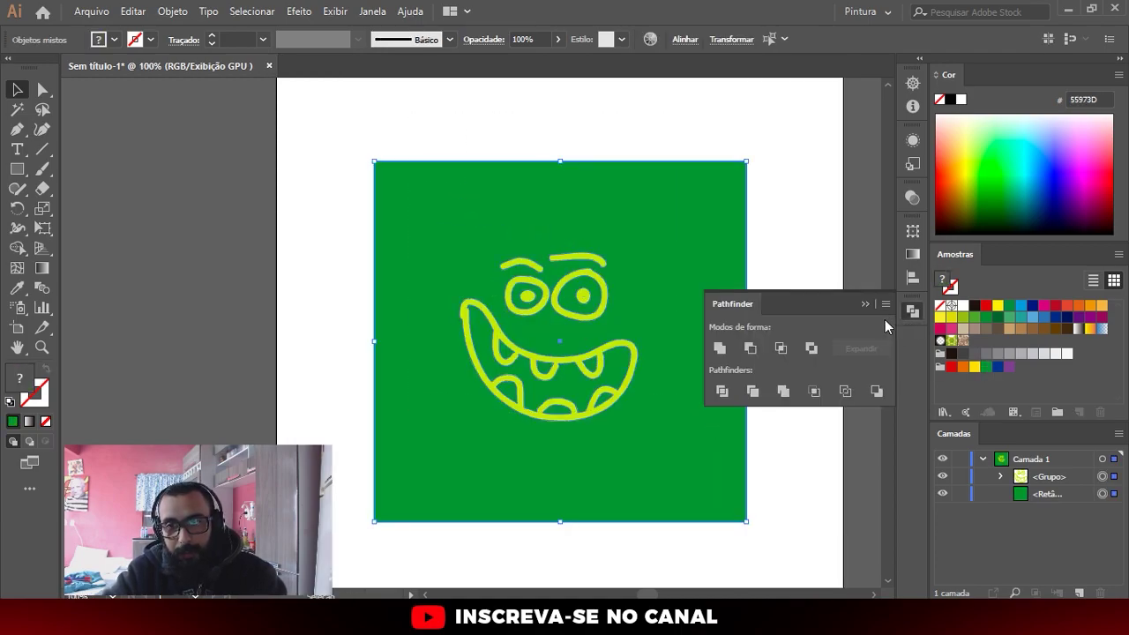
Divide the square along the face outlines and delete the green background piece
left_click(719, 393)
key("a")
left_click(713, 194)
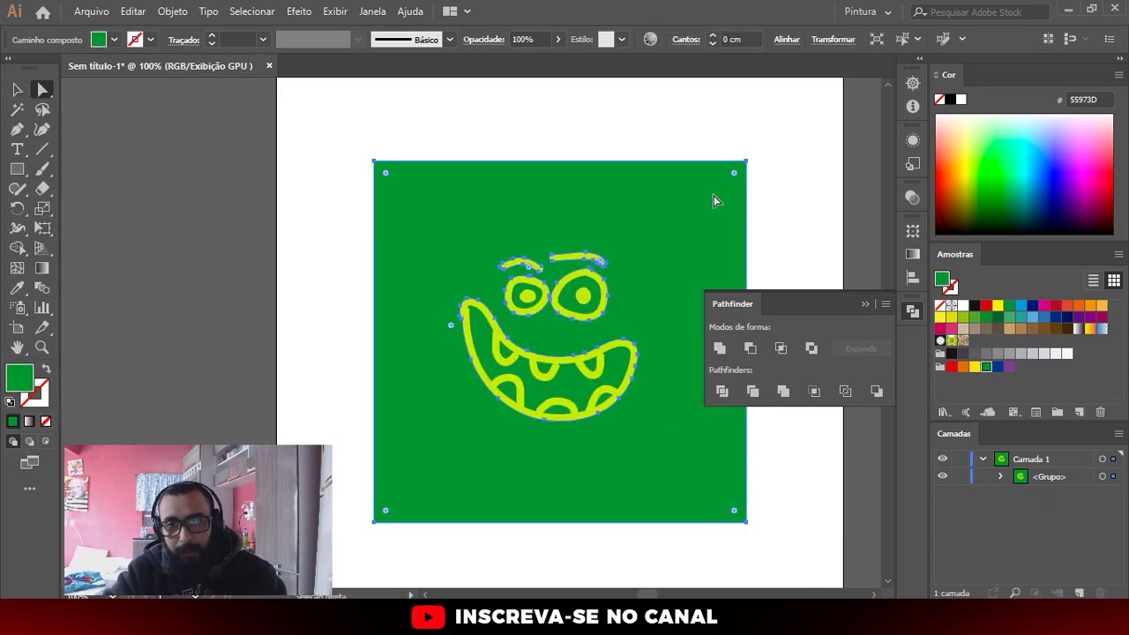
key("Delete")
scroll(555, 383, "up", 3)
Recolour the inner mouth area orange
left_click(704, 370)
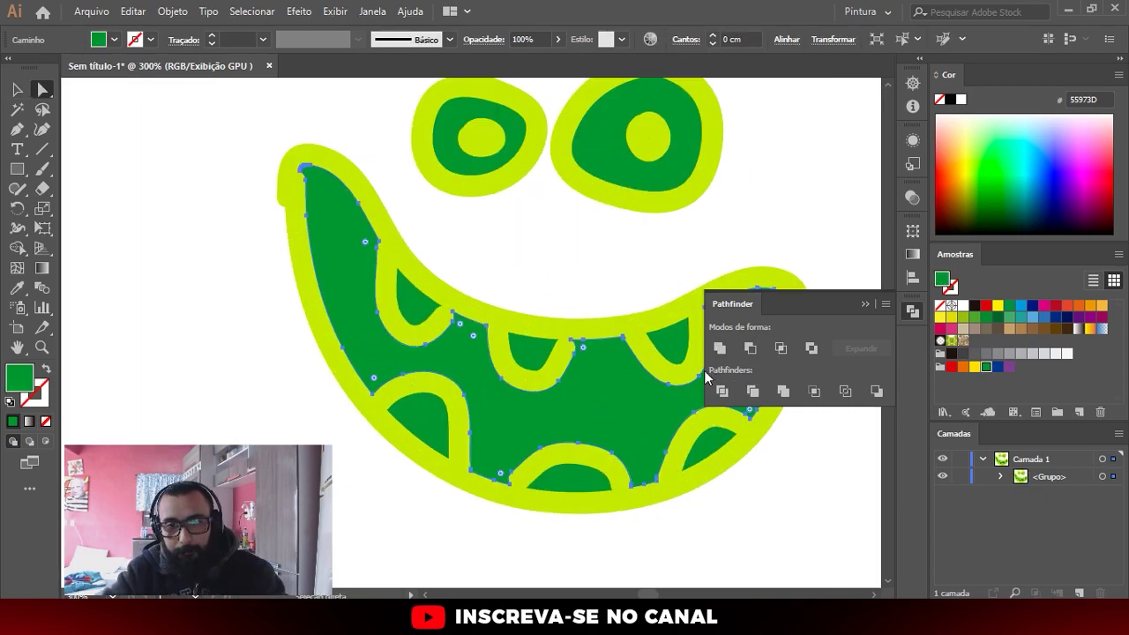
left_click(970, 153)
left_click(953, 122)
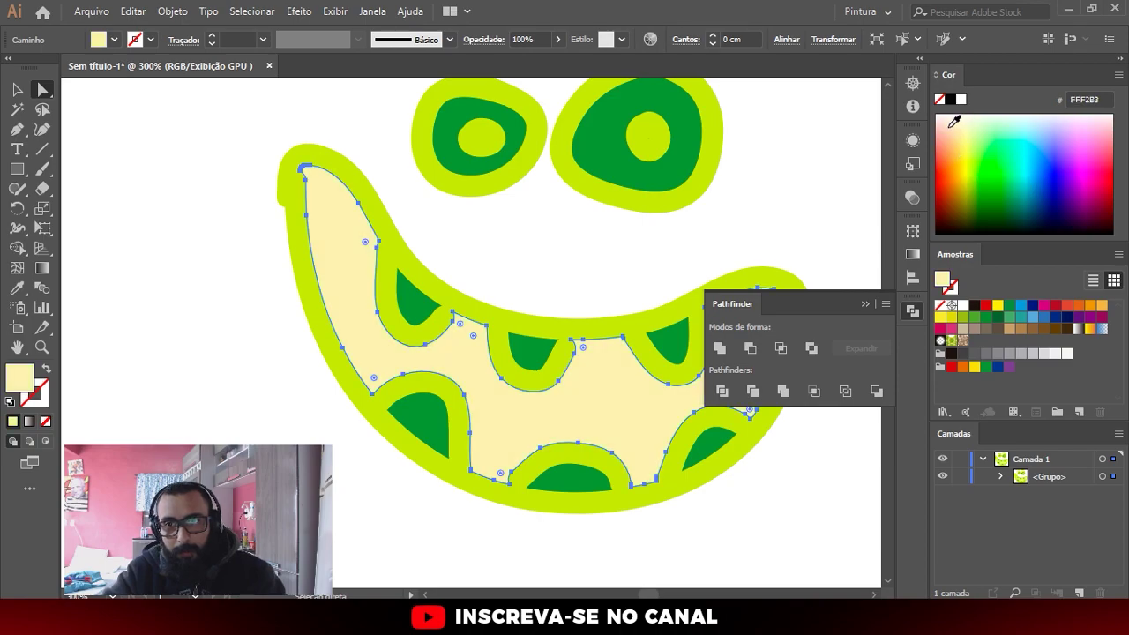
left_click_drag(953, 122, 950, 172)
Colour both eye rings magenta (D9009D) and deselect the artwork
left_click(647, 171)
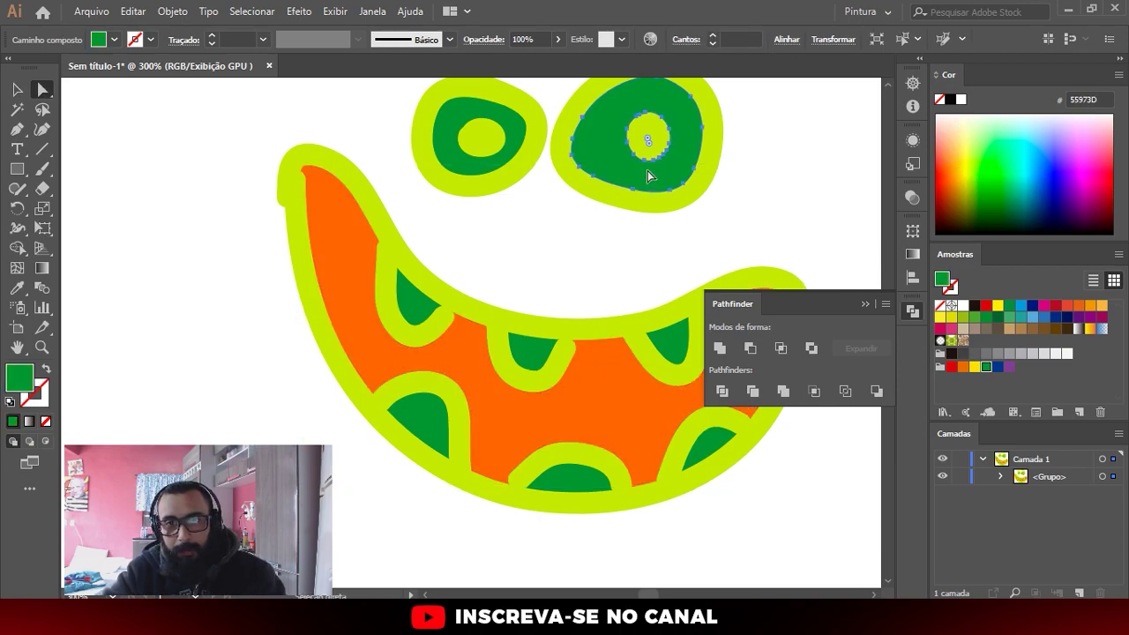
left_click(469, 168, "shift")
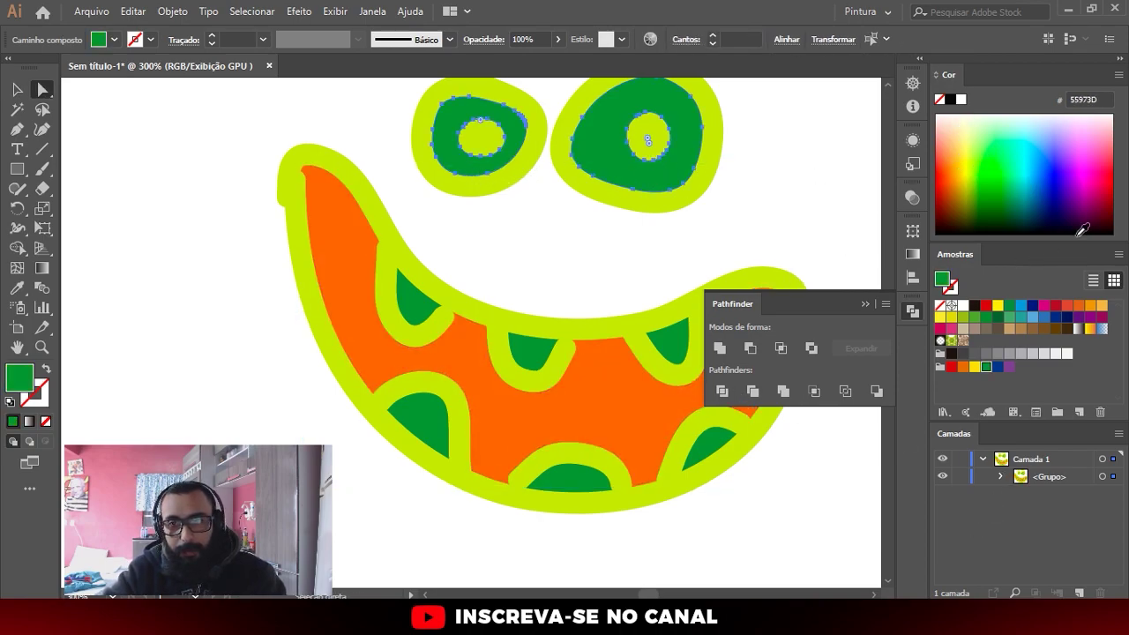
left_click(1094, 174)
key("v")
left_click(570, 278)
scroll(547, 241, "down", 4)
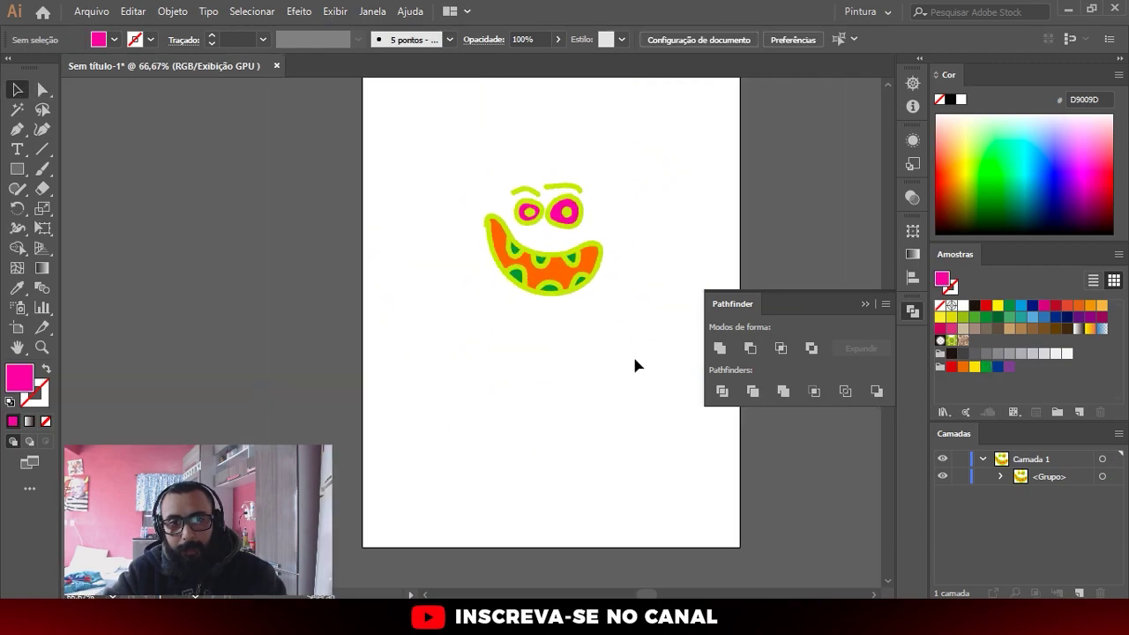
Collapse the Pathfinder options and pan around the recoloured monster face to inspect it
left_click(865, 304)
scroll(489, 259, "up", 3)
scroll(360, 247, "up", 2)
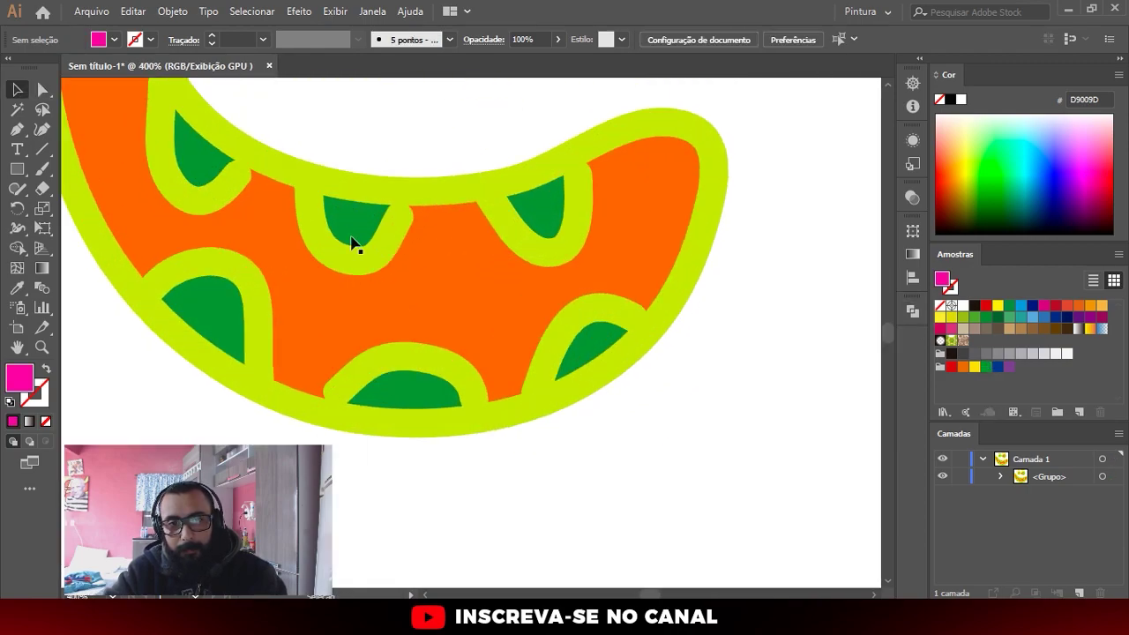
scroll(565, 322, "down", 2)
scroll(458, 308, "down", 2)
scroll(365, 259, "down", 2)
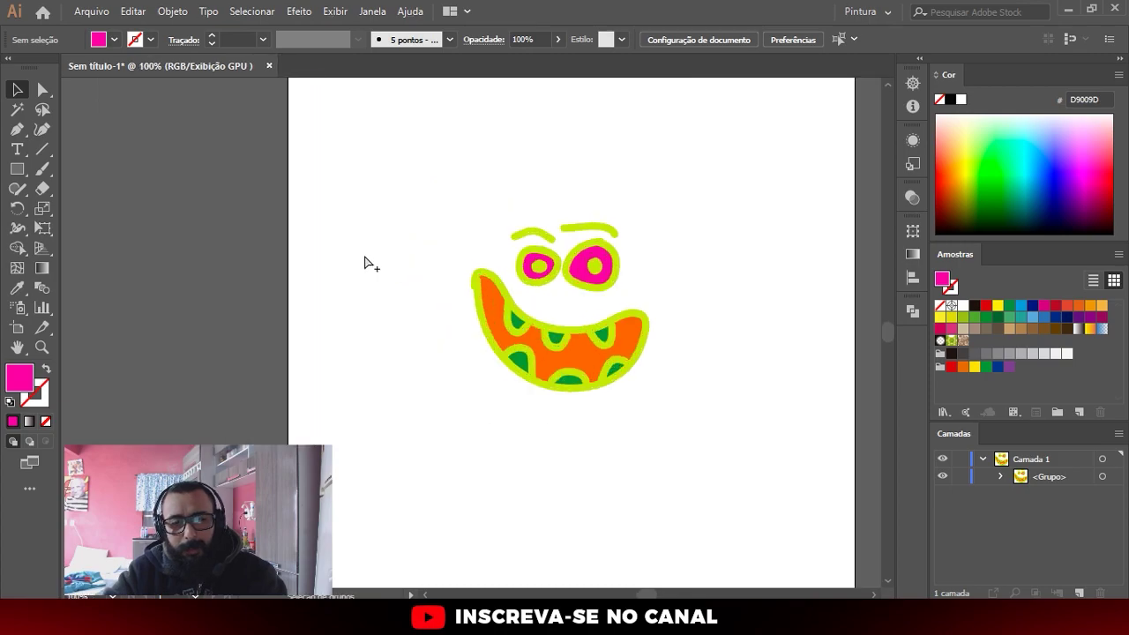
scroll(360, 256, "up", 4)
left_click_drag(360, 256, 350, 256)
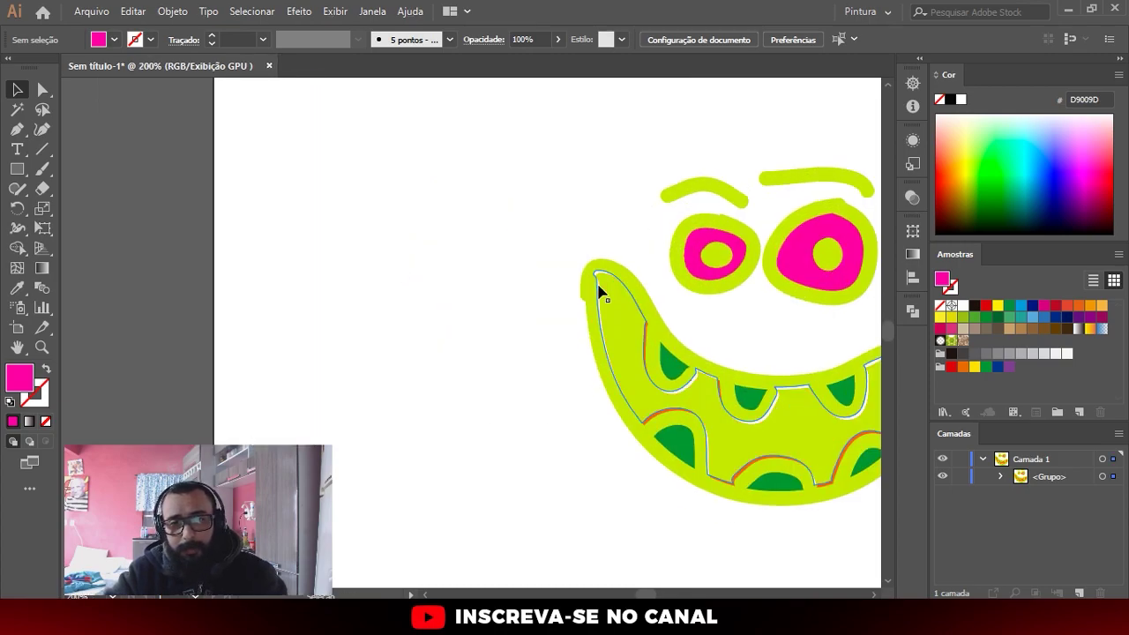
left_click(602, 291)
scroll(577, 256, "right", 2)
left_click(577, 256)
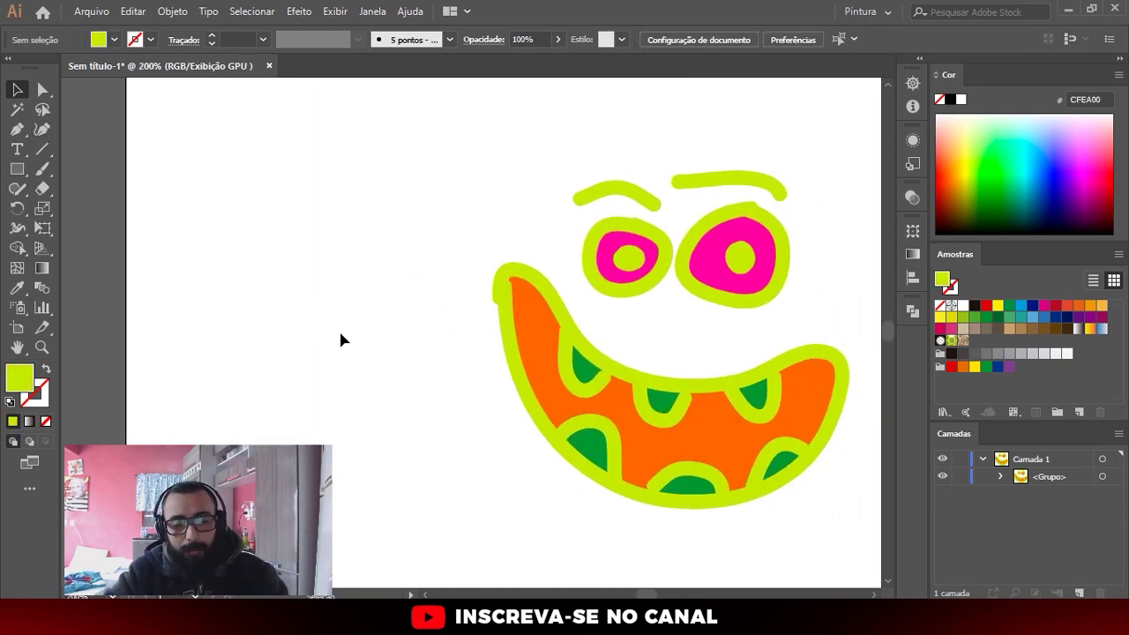
Add a capital letter L left of the monster face, set in Times New Roman
key("t")
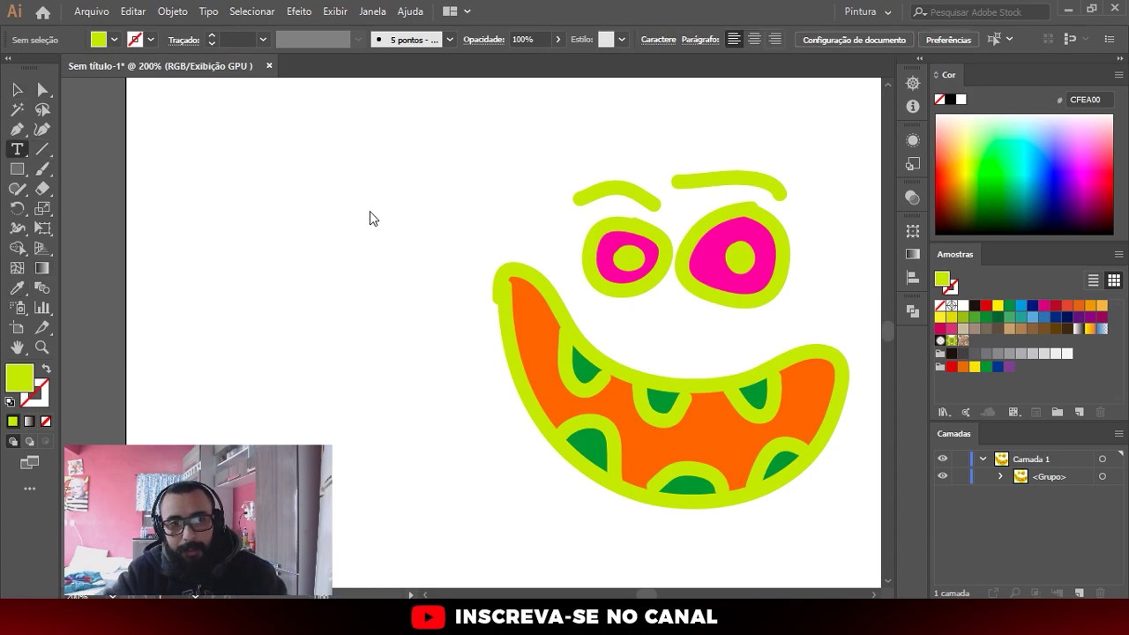
left_click(369, 210)
type("L")
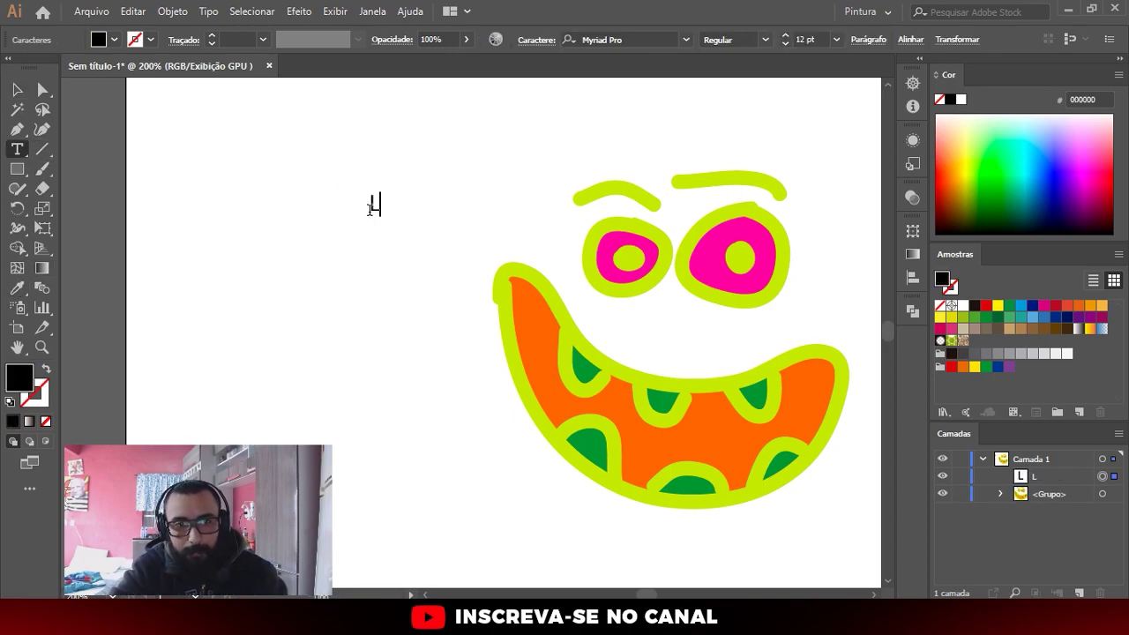
left_click(19, 86)
left_click(663, 39)
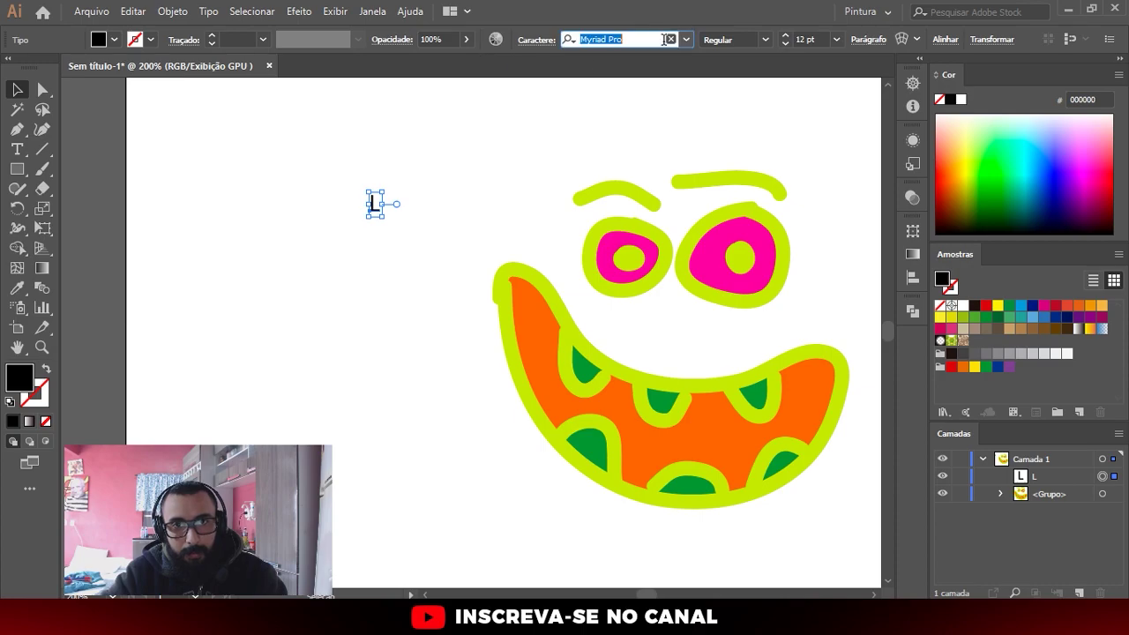
type("TIME")
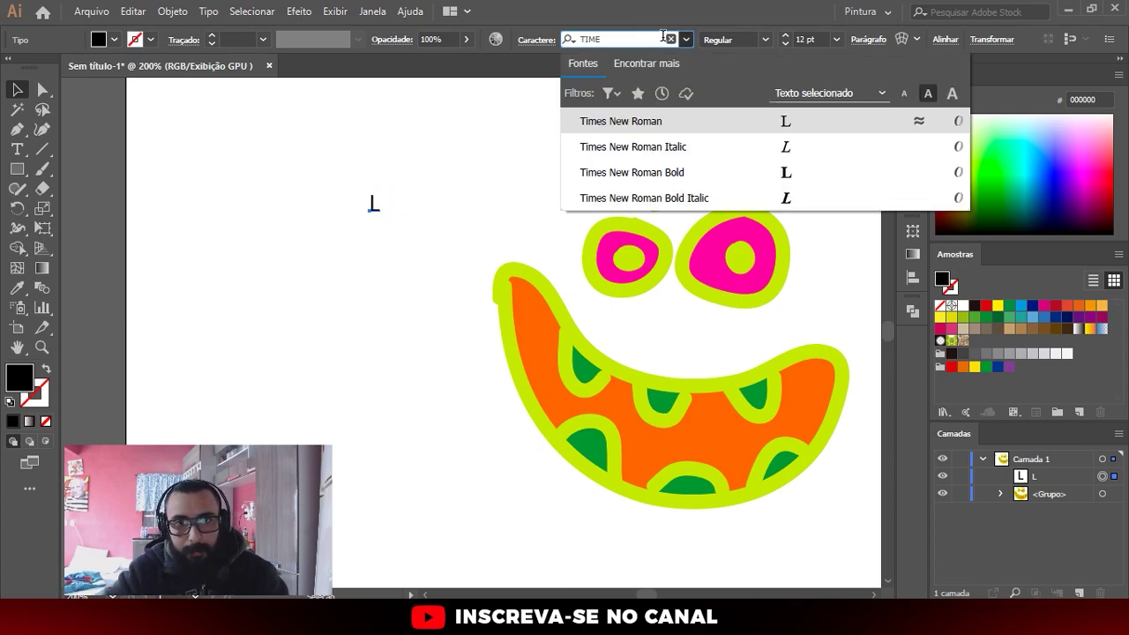
left_click(629, 134)
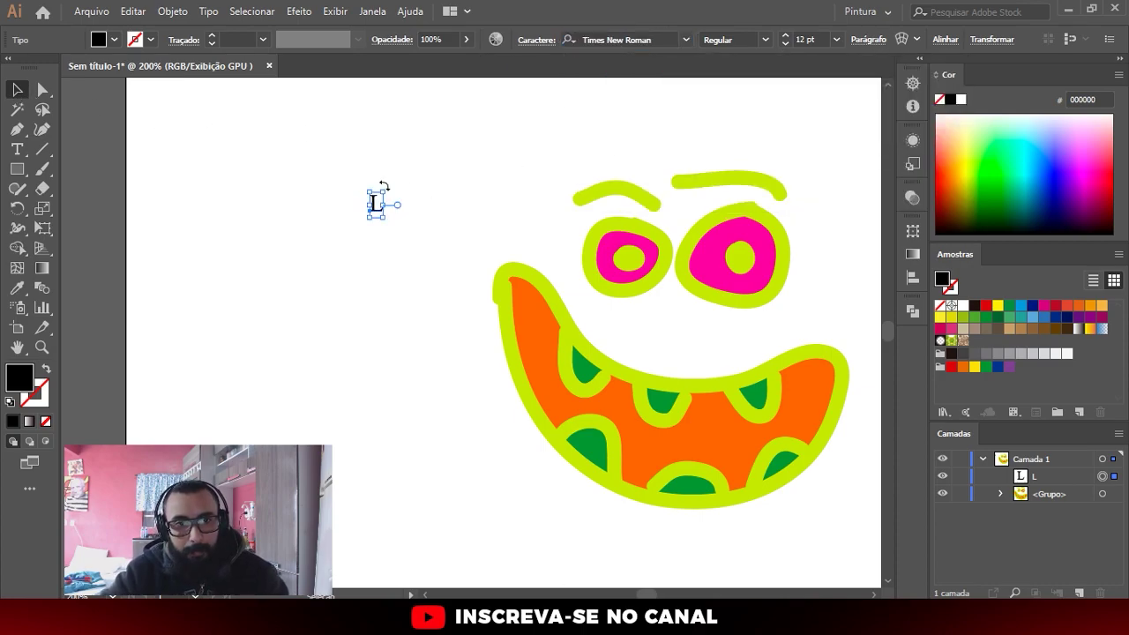
Scale the L up to a large letter of about 80.63 pt
left_click_drag(383, 185, 468, 118)
left_click(411, 201)
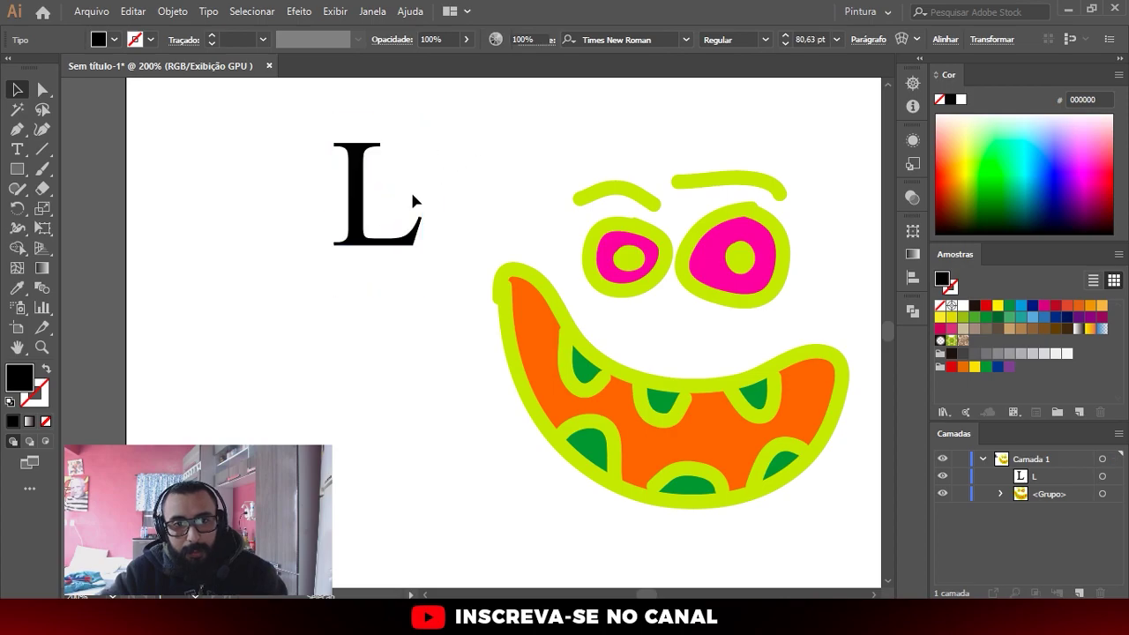
left_click(359, 190)
right_click(358, 185)
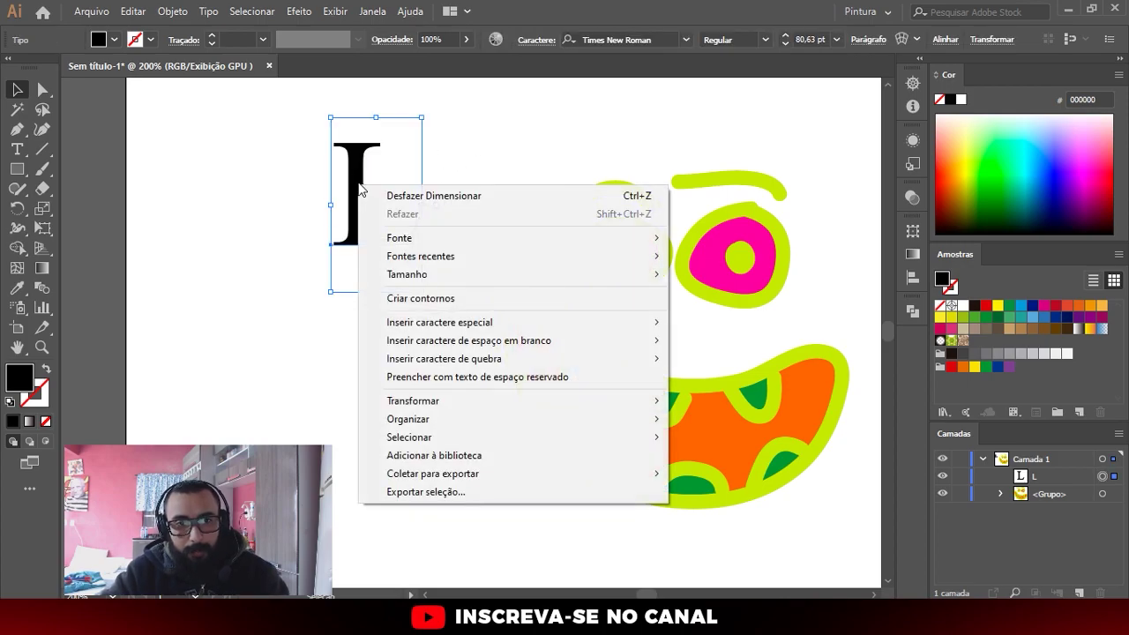
Convert the L to outlines and place an overlapping copy lower right
left_click(426, 299)
left_click_drag(363, 189, 575, 452)
left_click(305, 292)
scroll(302, 265, "down", 2)
scroll(582, 477, "up", 3)
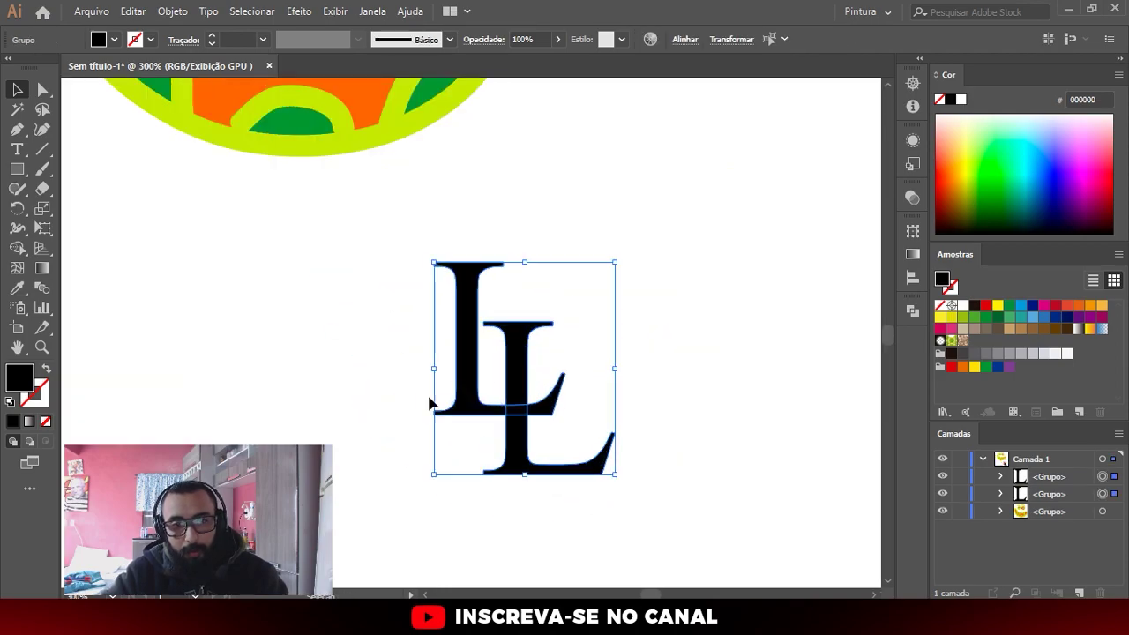
Unite both L shapes into a single LL path with Pathfinder
left_click(912, 311)
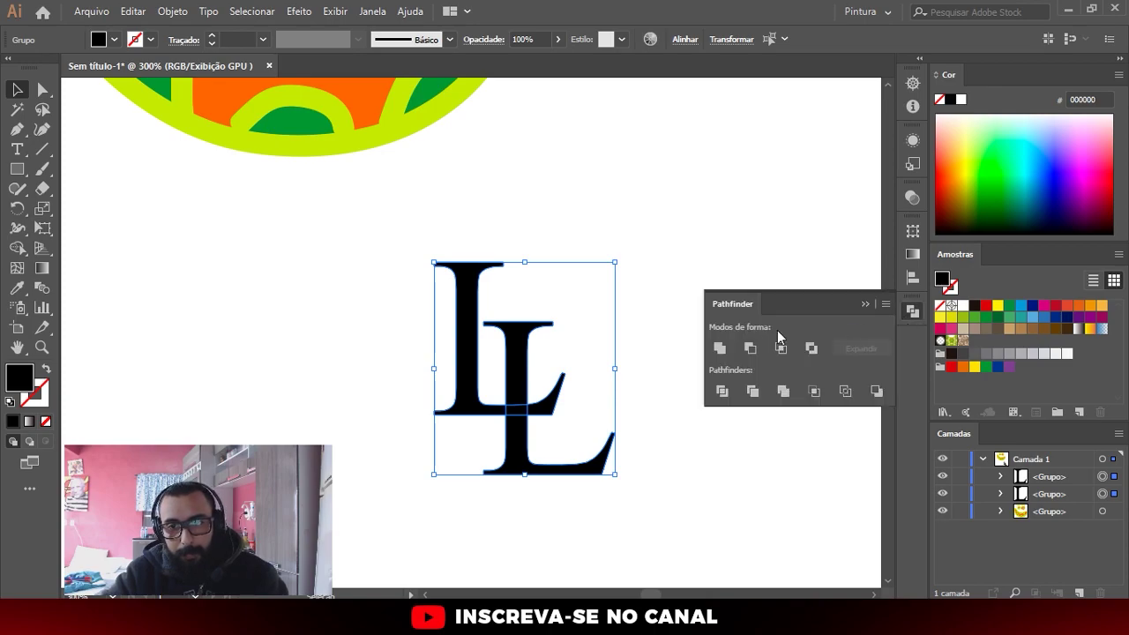
left_click(719, 347)
left_click(658, 351)
left_click(912, 311)
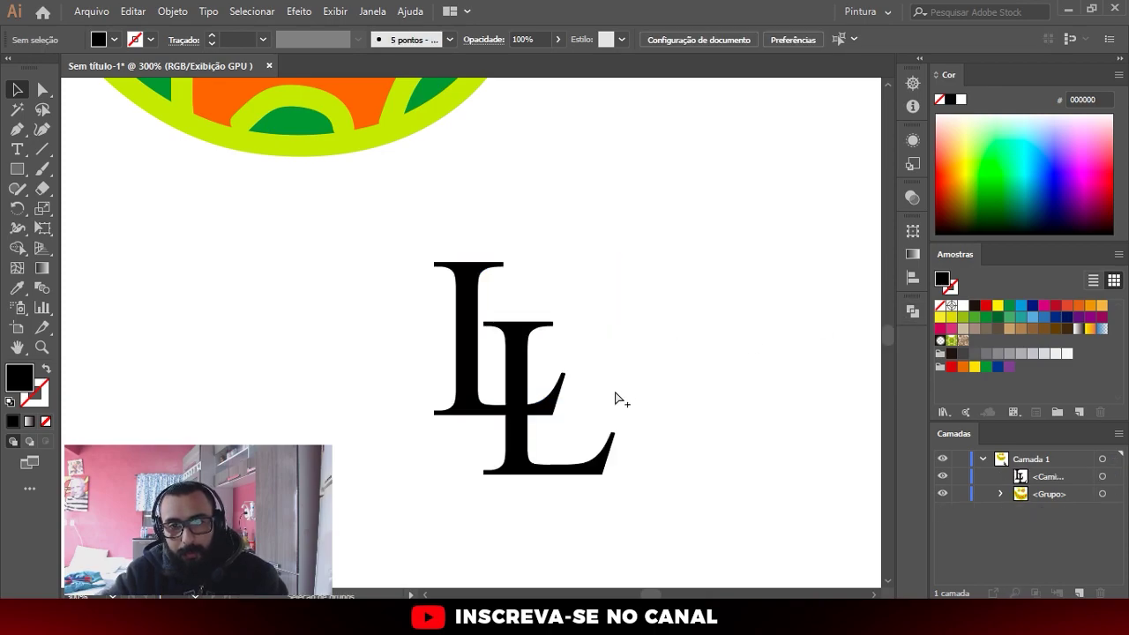
scroll(618, 396, "down", 3)
left_click_drag(578, 401, 639, 352)
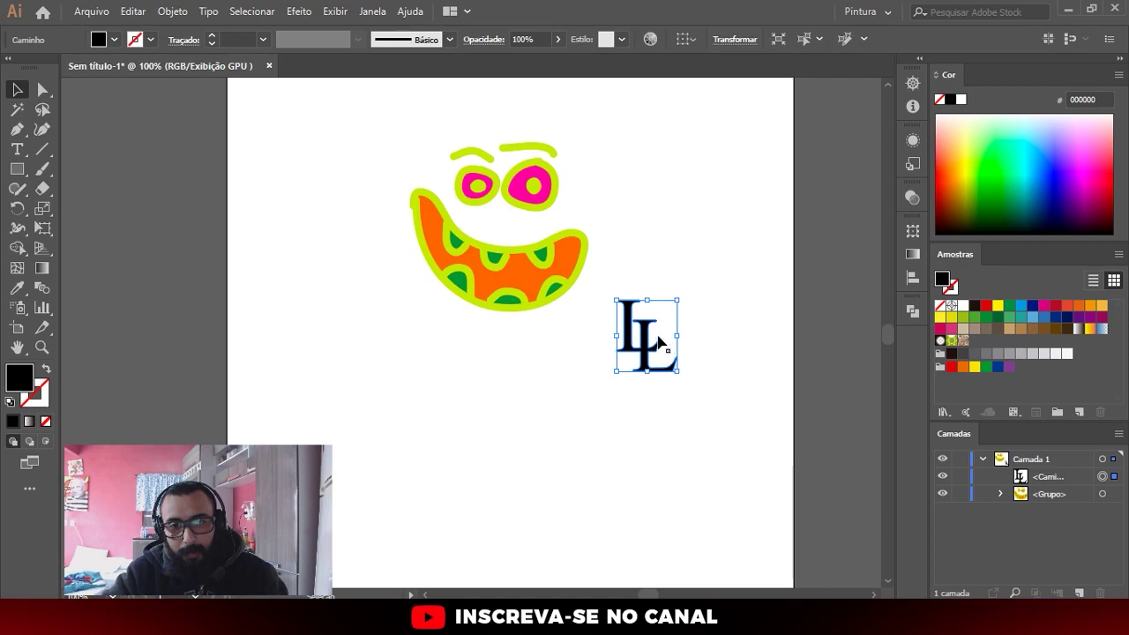
key("ctrl+z")
left_click(582, 388)
scroll(582, 388, "up", 2)
scroll(582, 388, "down", 1)
scroll(555, 378, "up", 1)
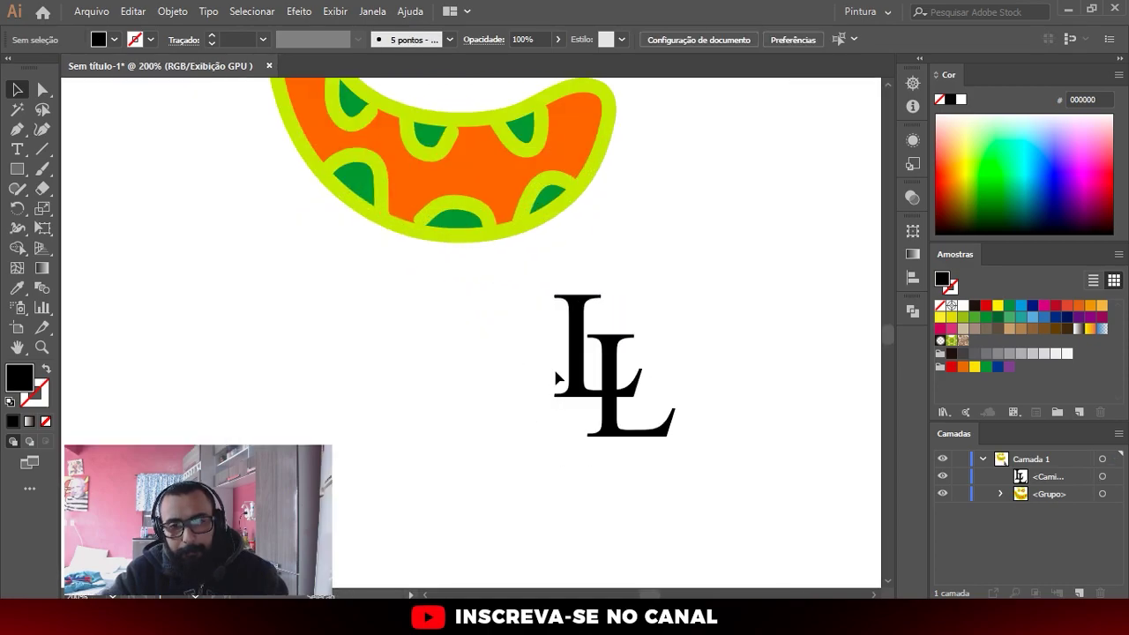
scroll(654, 281, "down", 2)
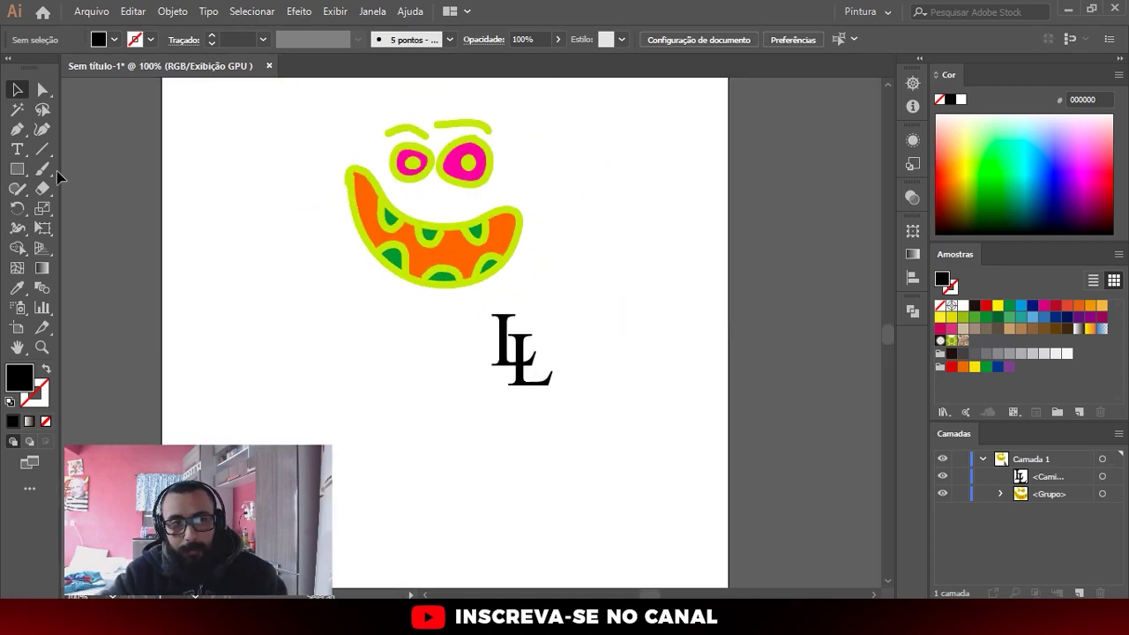
scroll(587, 253, "up", 2)
left_click(421, 274)
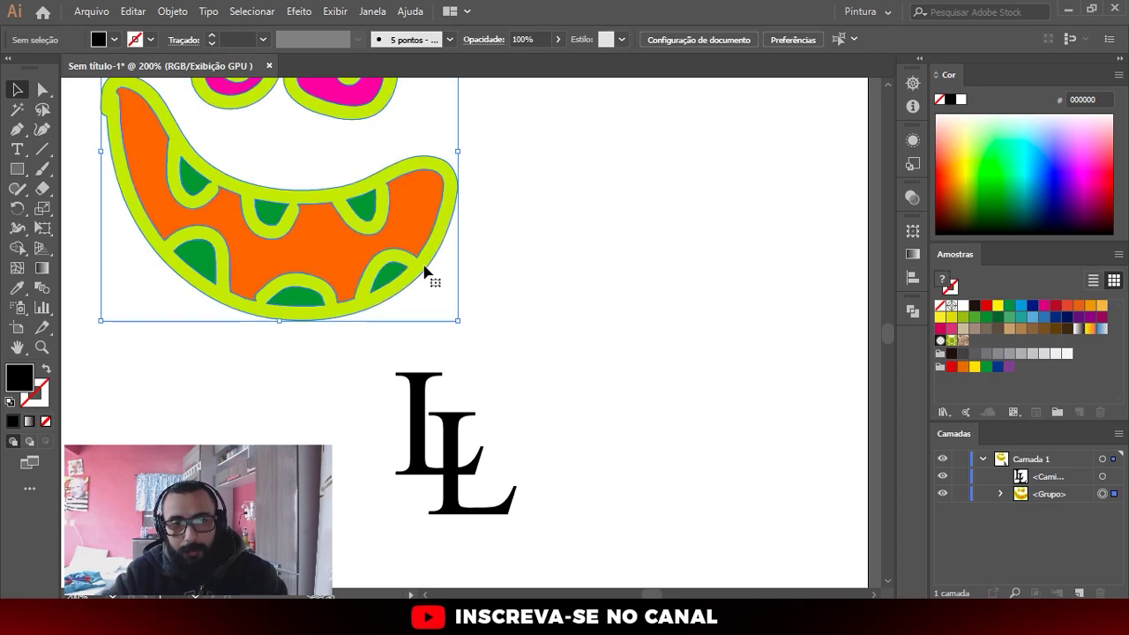
scroll(428, 270, "down", 1)
scroll(385, 221, "up", 1)
key("a")
left_click(529, 279)
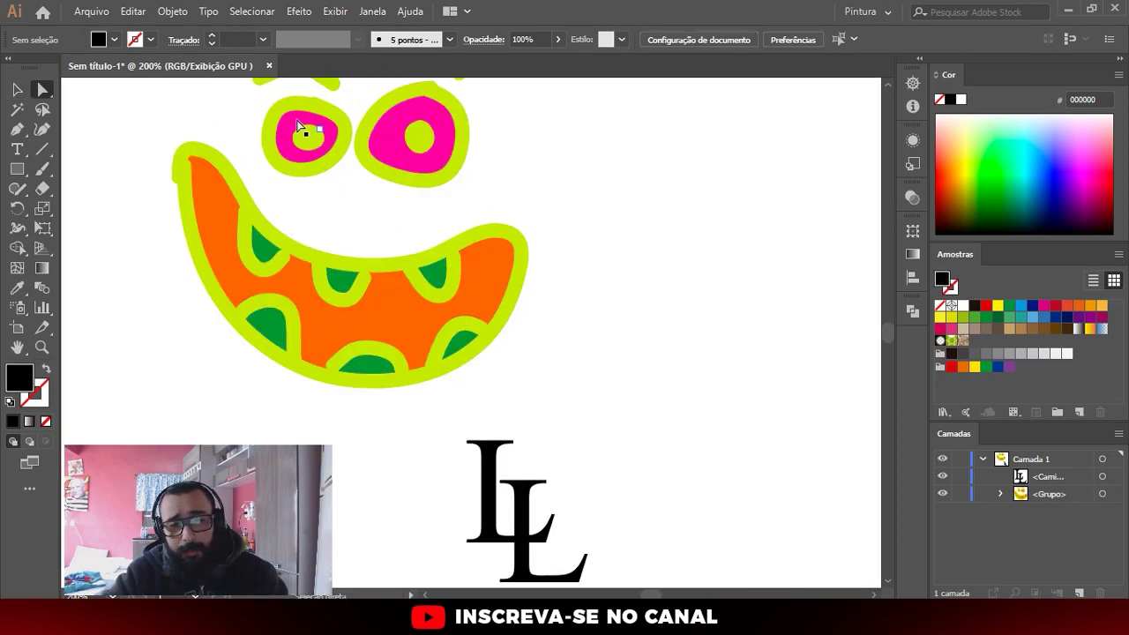
left_click(173, 10)
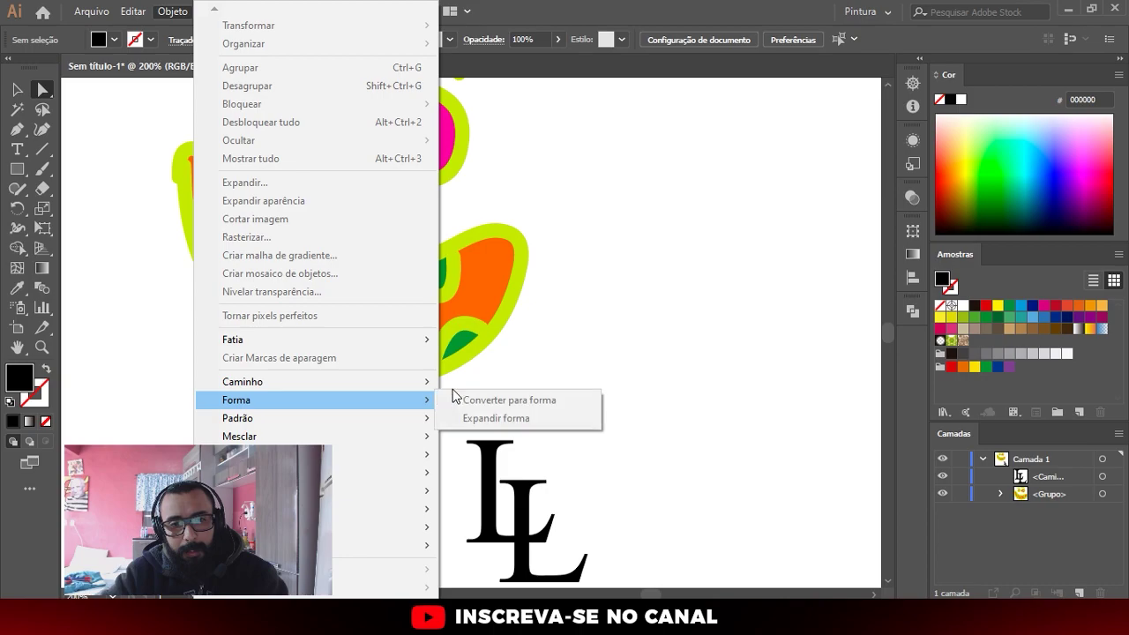
left_click(591, 370)
key("ctrl+1")
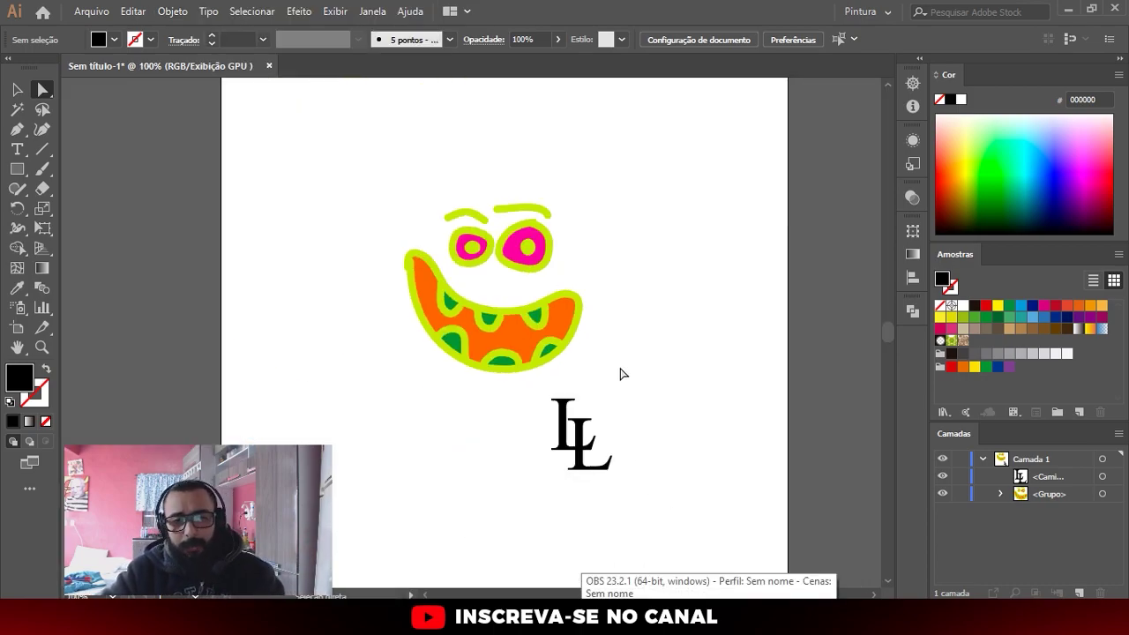